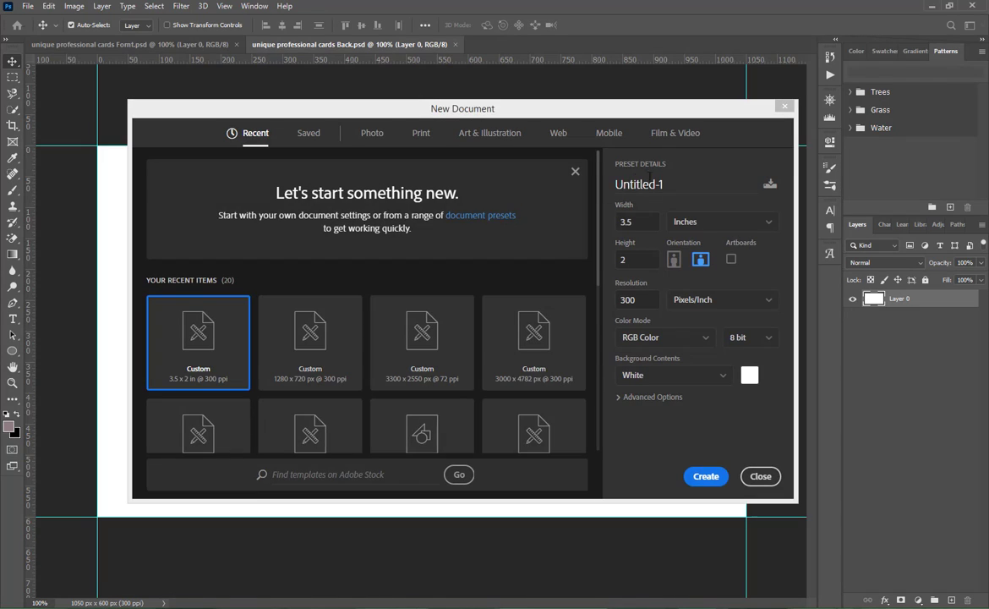
left_click_drag(669, 181, 606, 179)
key("BackSpace")
key("BackSpace")
key("BackSpace")
key("BackSpace")
key("BackSpace")
key("BackSpace")
key("BackSpace")
key("BackSpace")
key("BackSpace")
key("BackSpace")
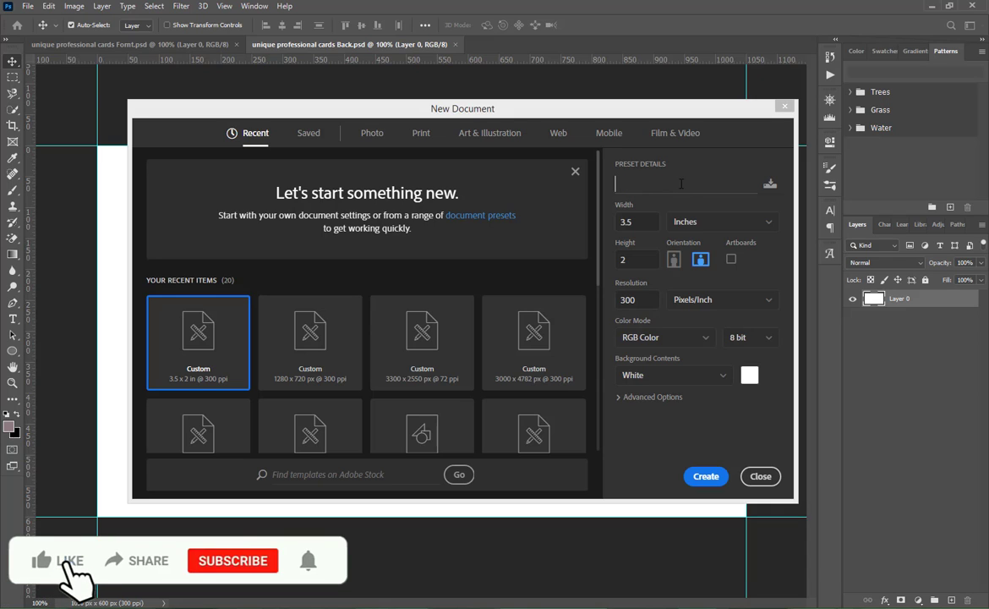
type("U")
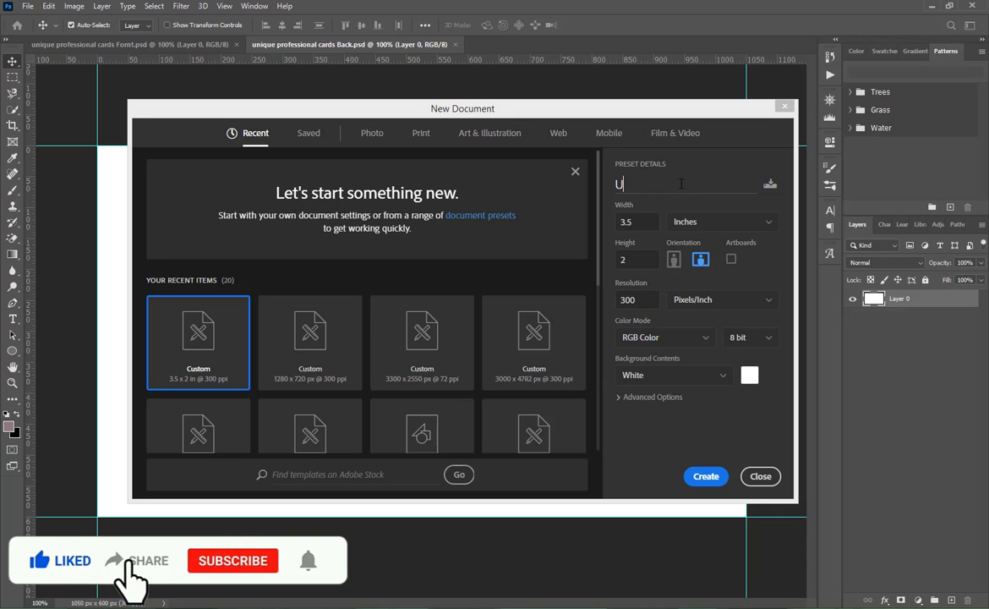
type("ni")
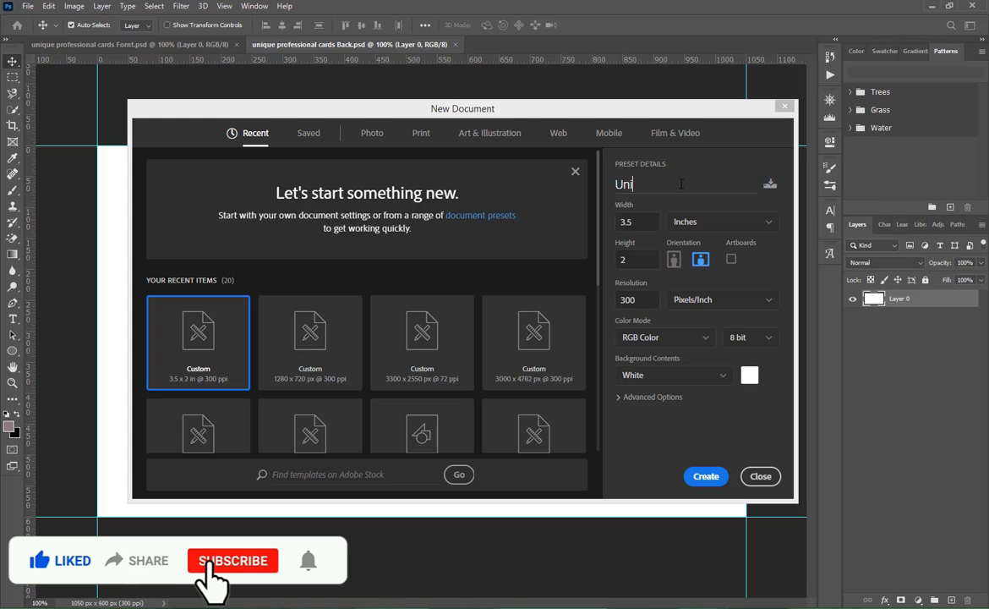
type("que")
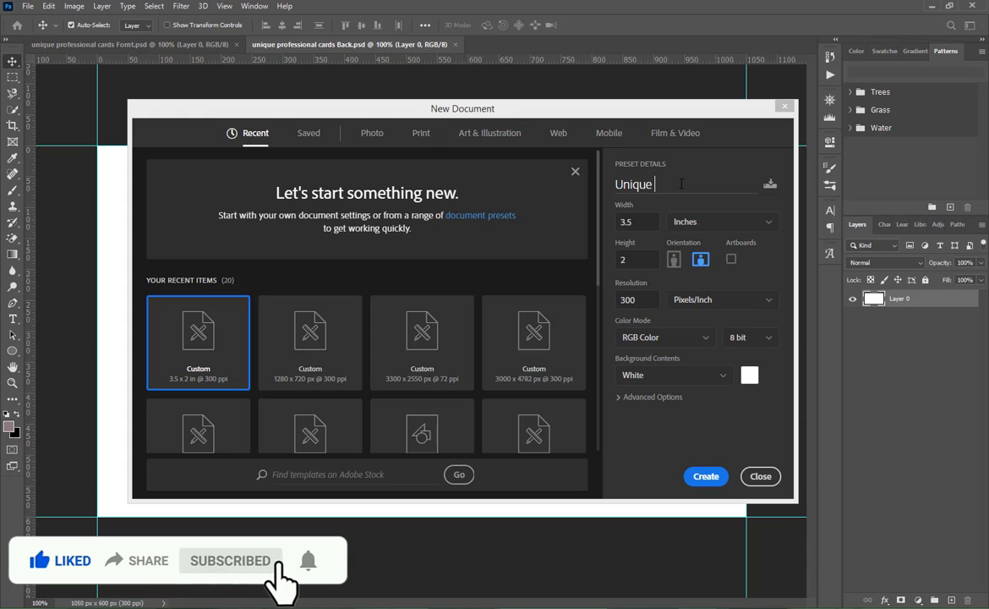
type(" & ")
type("O")
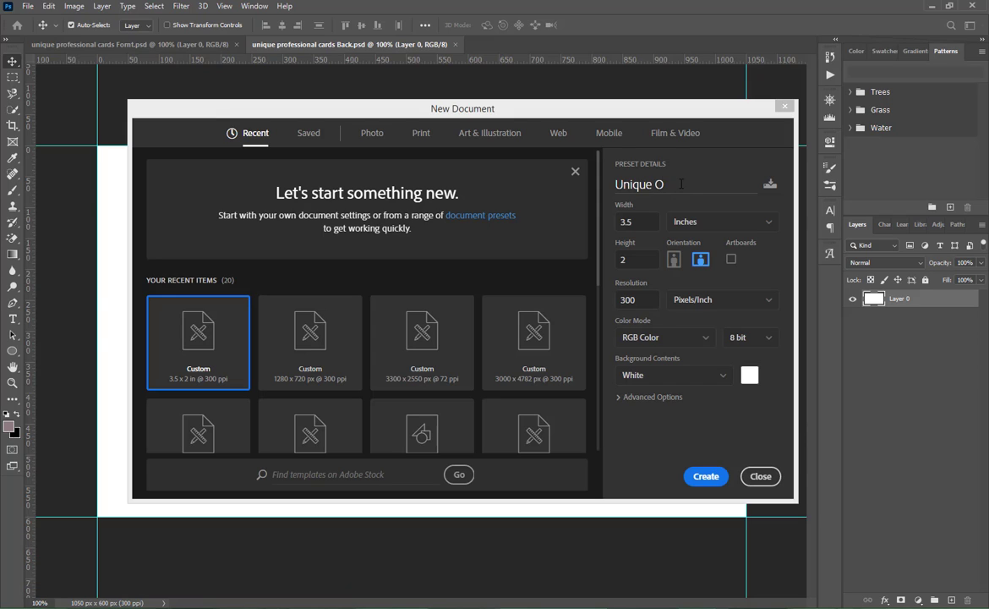
key("BackSpace")
type("Professional cards")
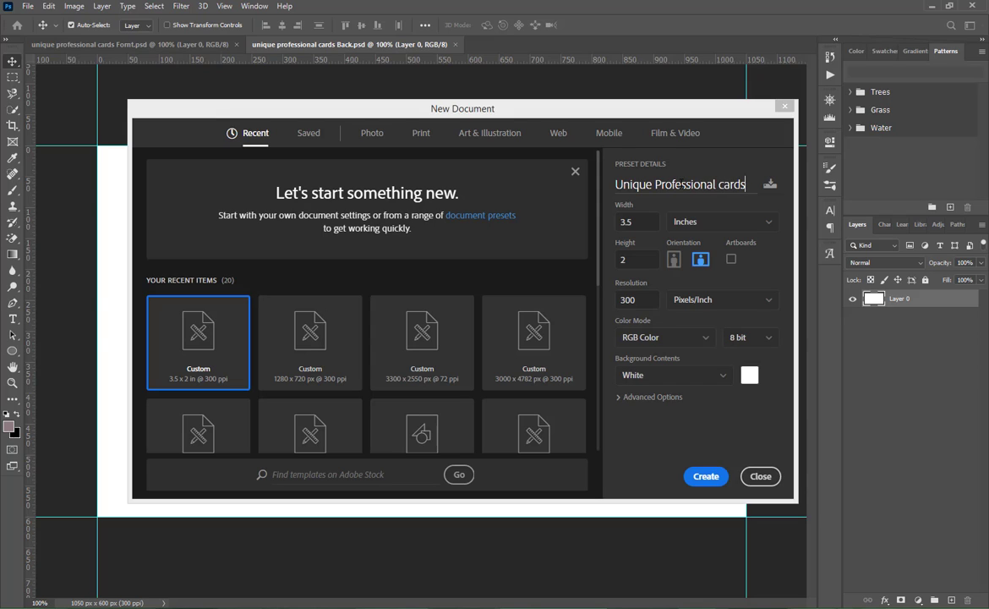
type(" des")
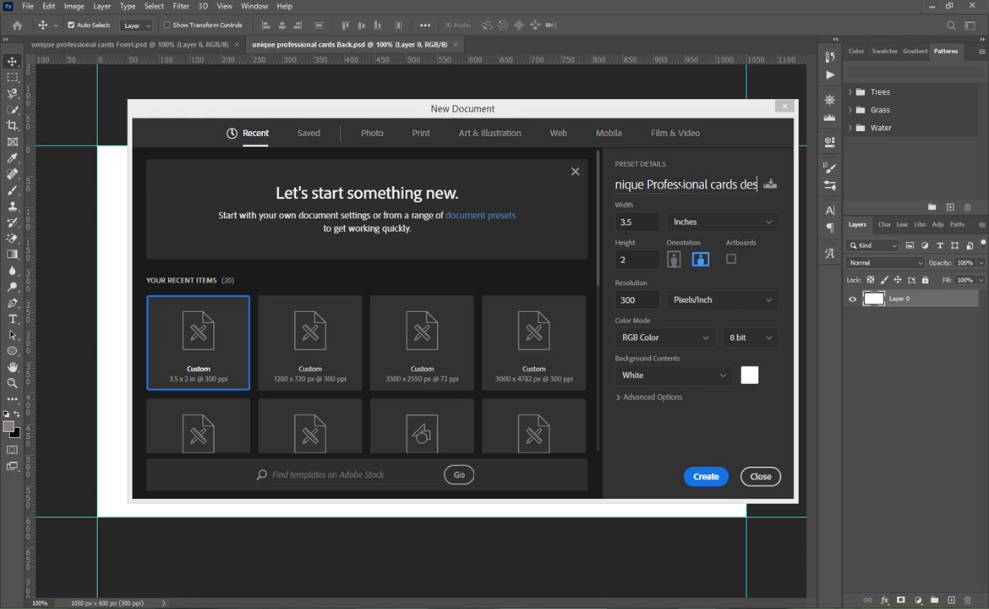
type("ign")
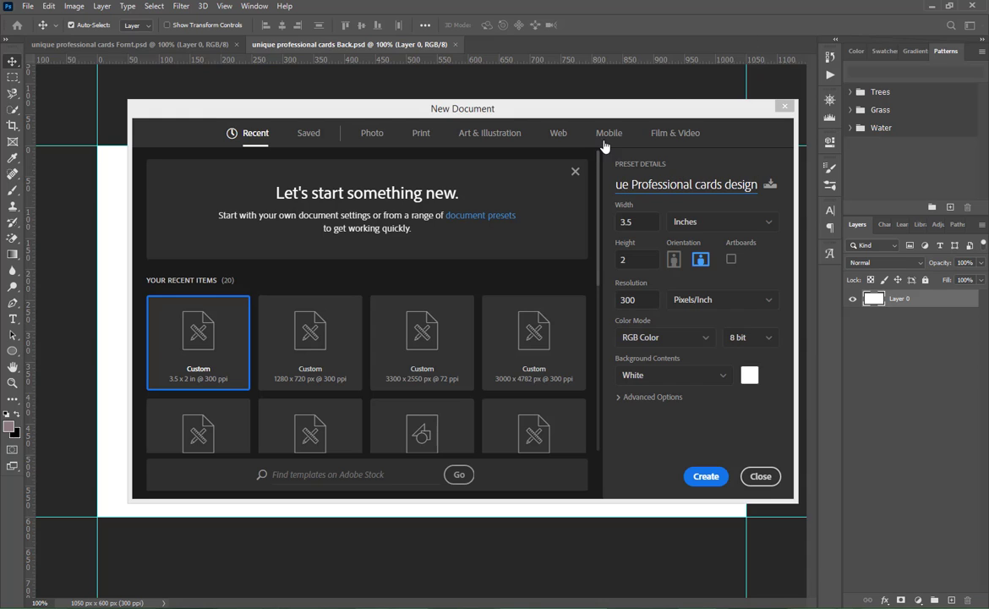
left_click_drag(636, 222, 577, 222)
left_click_drag(635, 260, 610, 261)
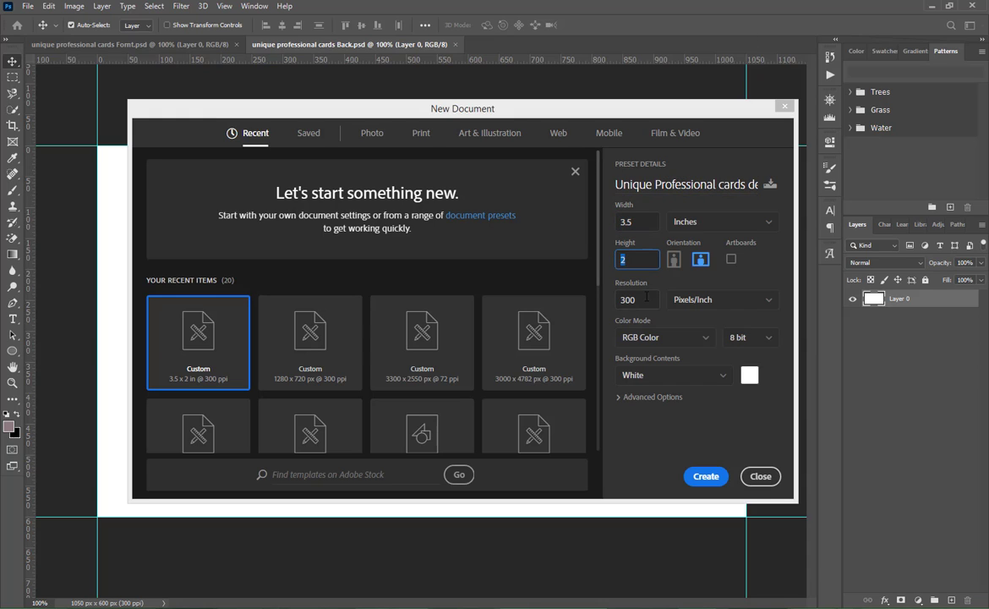
left_click_drag(638, 301, 599, 310)
left_click(653, 342)
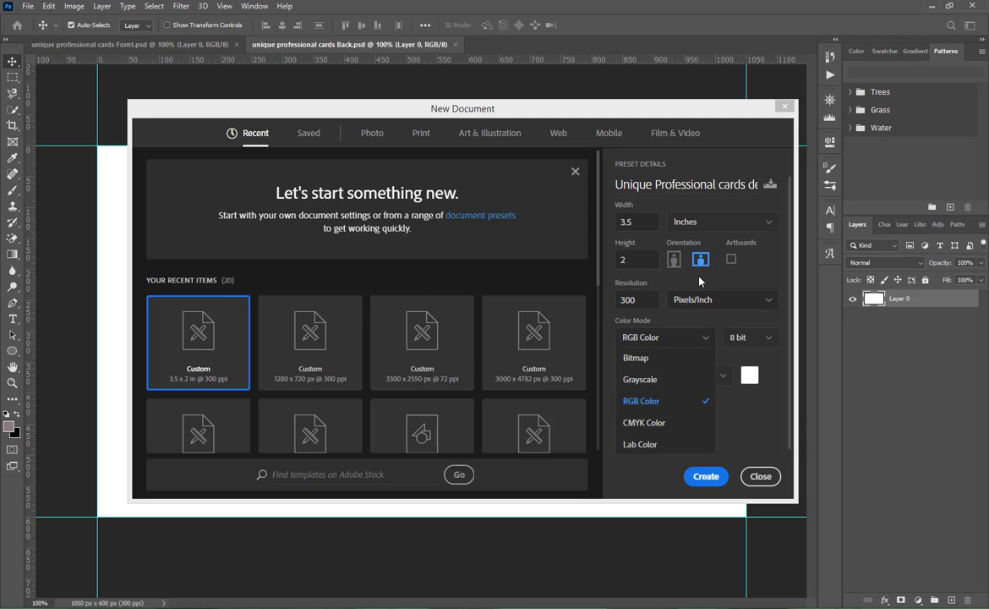
left_click(698, 217)
left_click(698, 218)
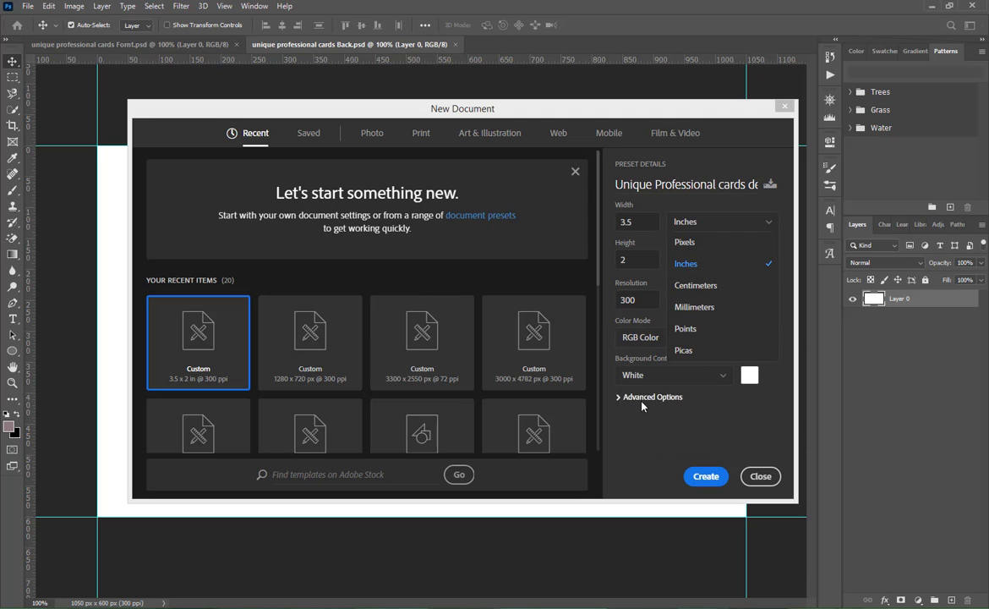
left_click(759, 476)
- Draw a rounded rectangle about 874 by 470 px on the white card and set all its corner radii to 91 px
key("ctrl+0")
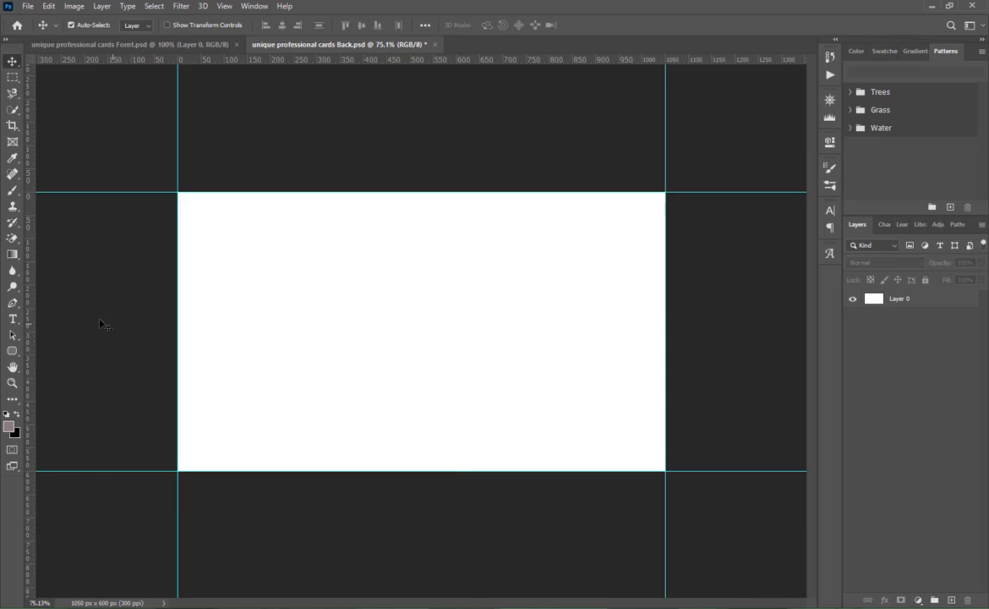
left_click_drag(19, 350, 72, 365)
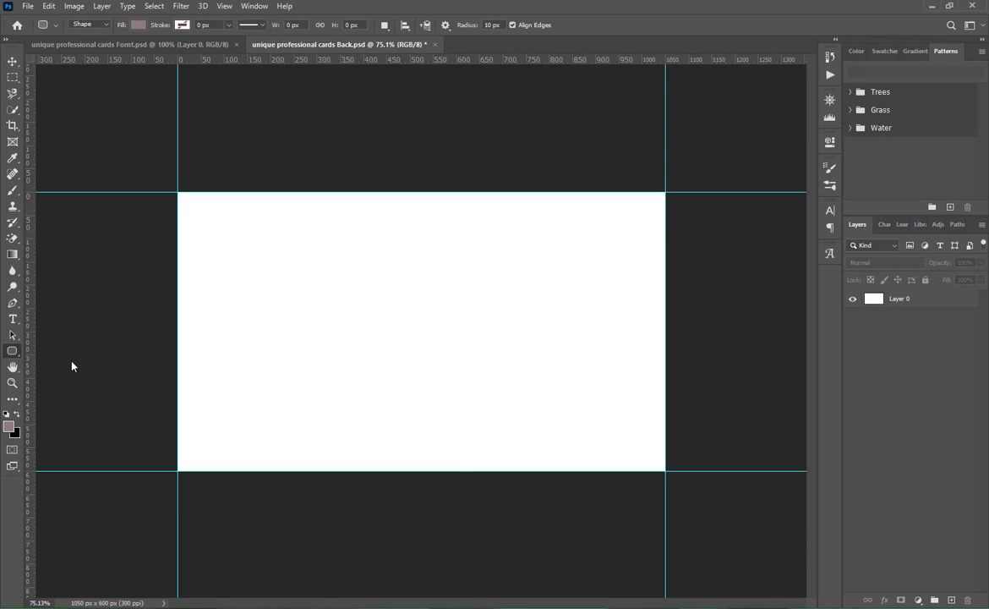
left_click_drag(198, 229, 603, 447)
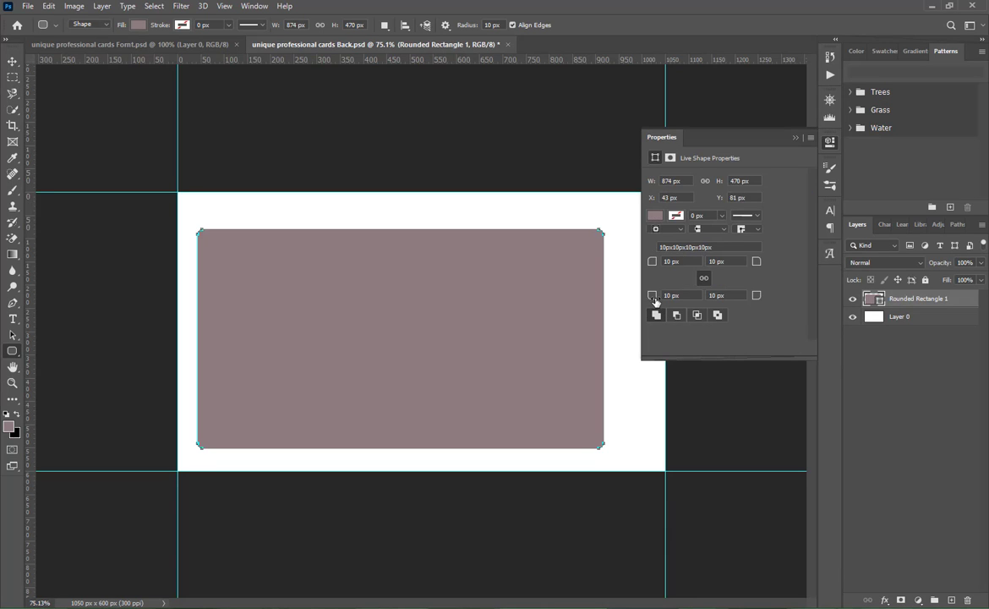
left_click_drag(655, 301, 707, 300)
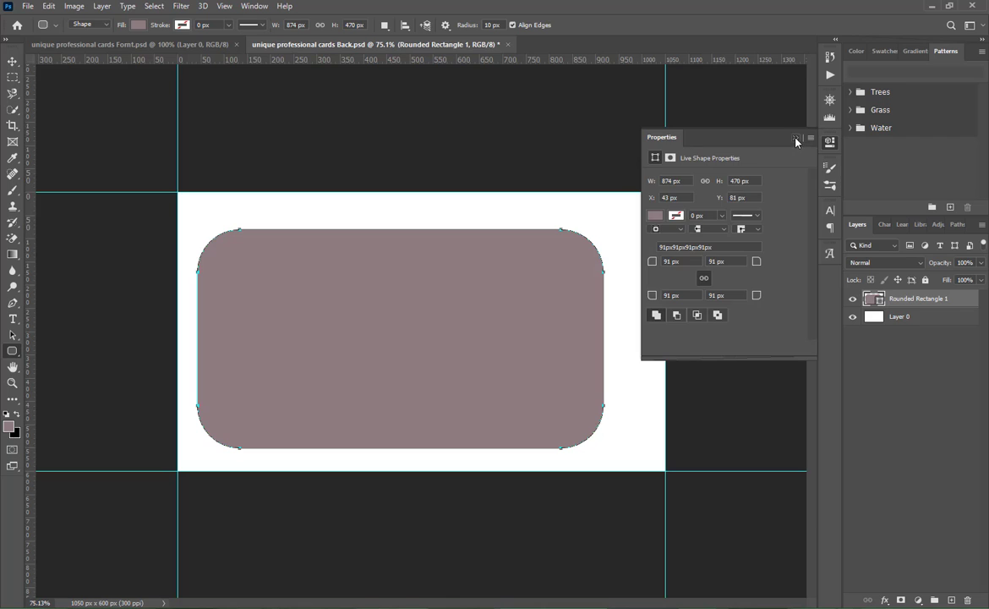
left_click(797, 140)
- Change the rounded rectangle's fill colour to blue #2f72ee
double_click(873, 299)
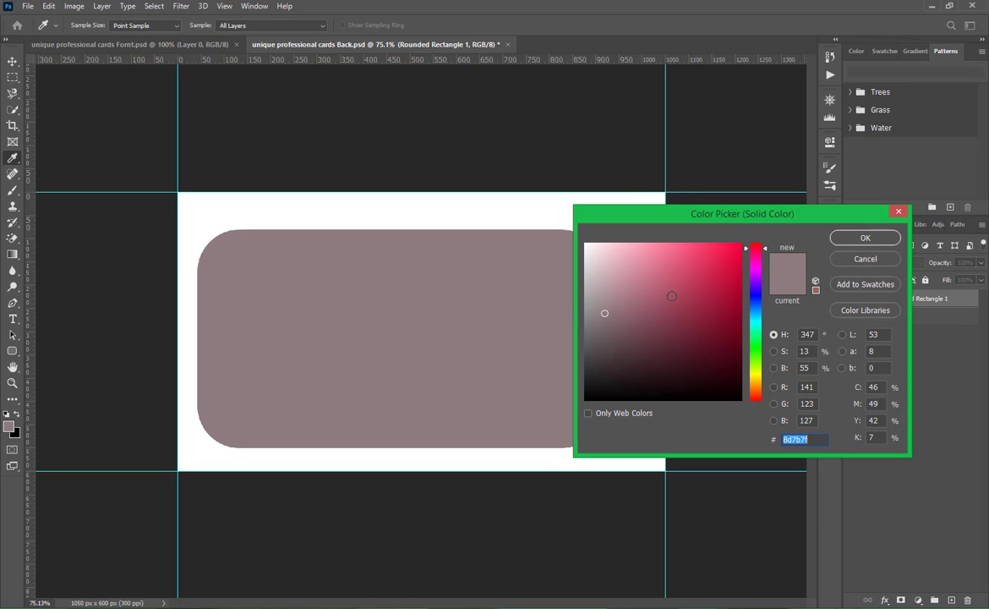
left_click(711, 258)
mouse_move(711, 258)
left_mouse_down()
mouse_move(755, 280)
mouse_move(756, 307)
left_mouse_up()
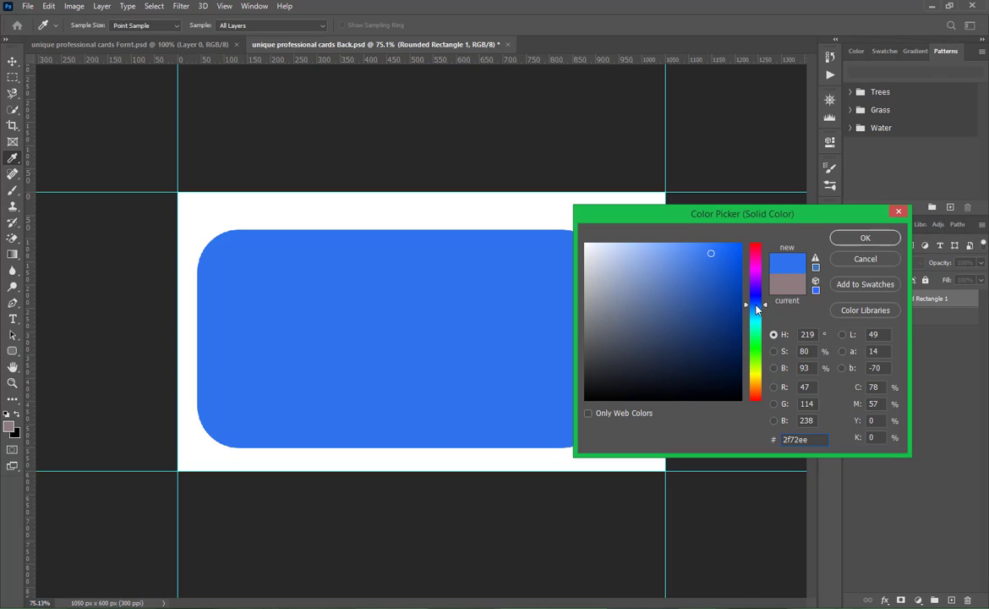
left_click(841, 237)
- Rotate the blue rectangle about 34° and move it partly above the card so its lower edge meets the card's top-left corner
key("v")
left_click_drag(315, 332, 308, 270)
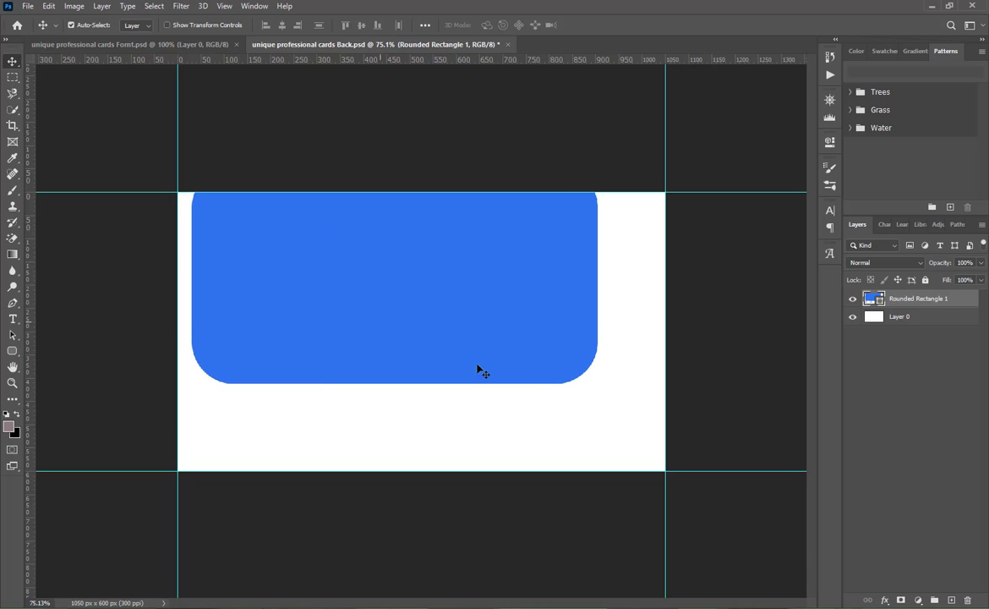
key("ctrl+t")
left_click_drag(623, 395, 497, 443)
left_click_drag(487, 350, 450, 258)
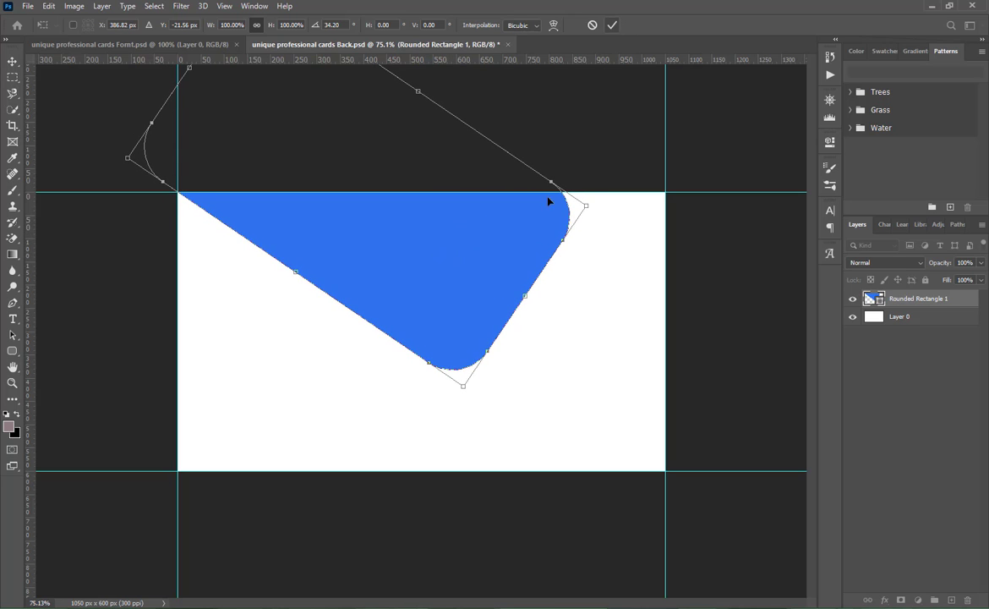
- Distort the rotated blue shape so its right edge meets the card's top-right corner, forming an envelope-like flap
right_click(496, 276)
left_click(532, 330)
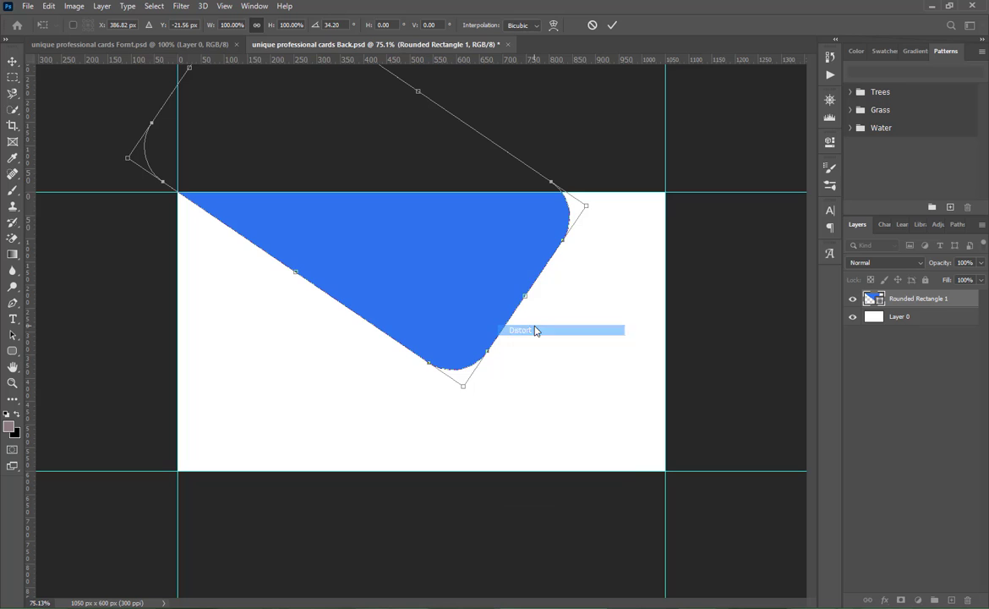
left_click_drag(587, 209, 720, 138)
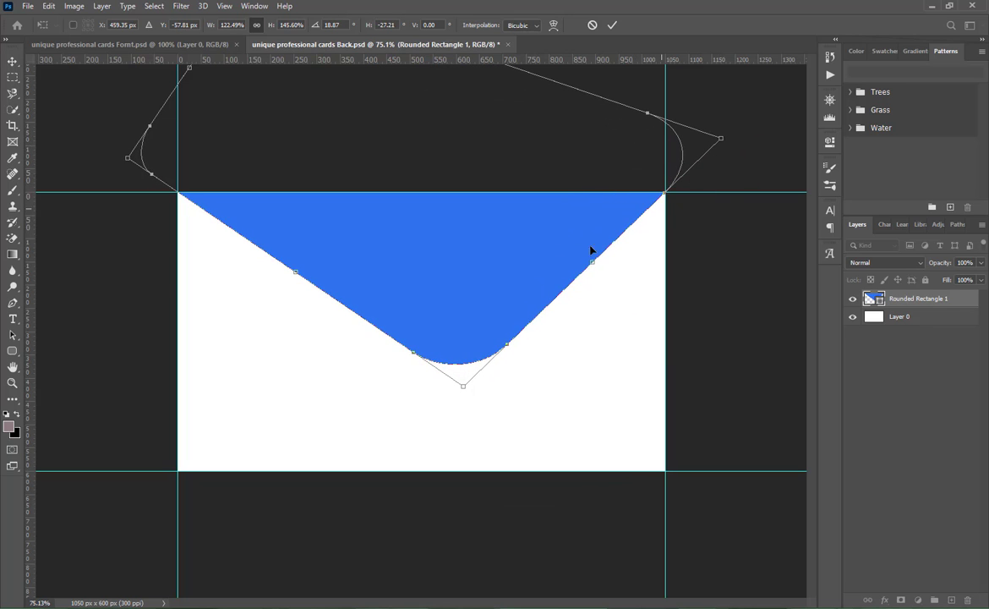
left_click_drag(474, 289, 473, 288)
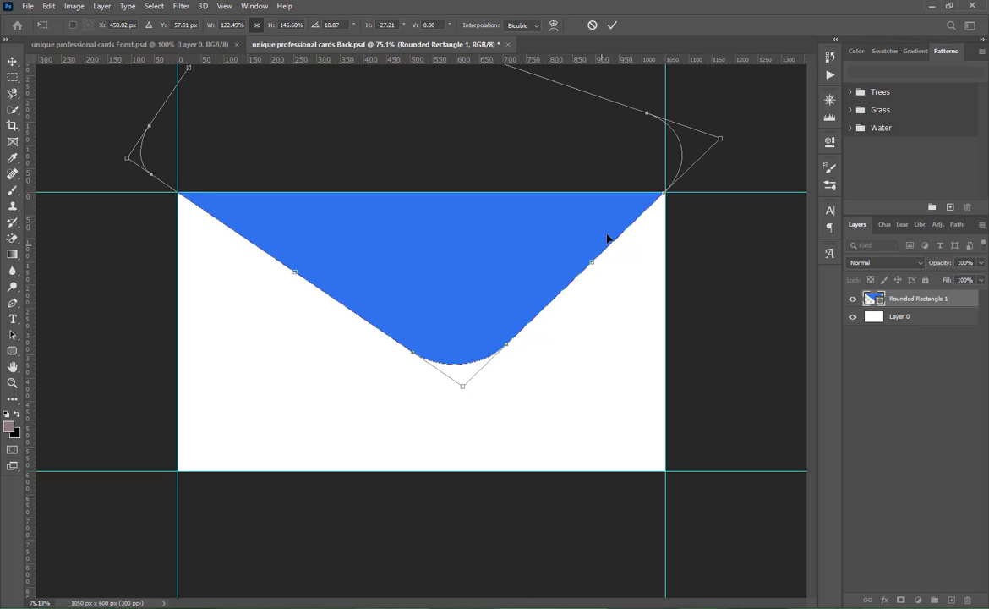
left_click_drag(666, 196, 668, 196)
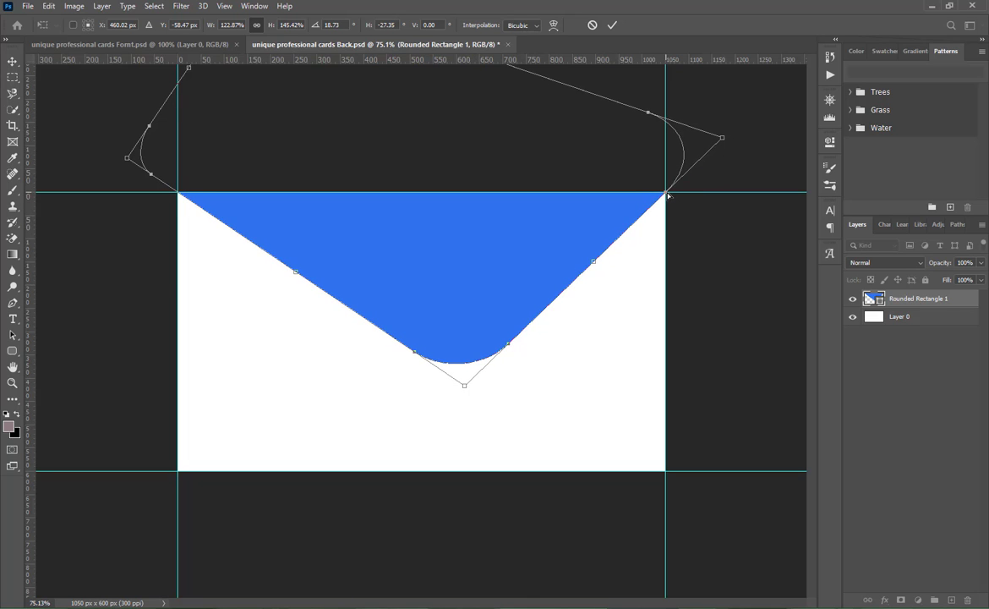
left_click(611, 26)
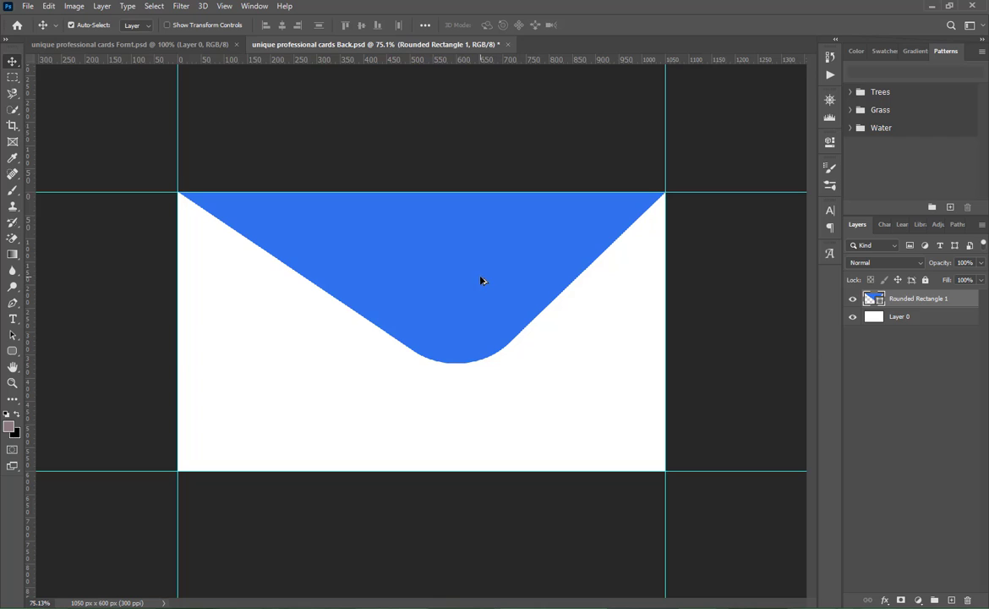
- Duplicate the blue flap with a slight offset down and left, and recolour the copy white #ffffff
mouse_move(480, 280)
left_mouse_down()
mouse_move(479, 293)
mouse_move(468, 289)
left_mouse_up()
double_click(879, 300)
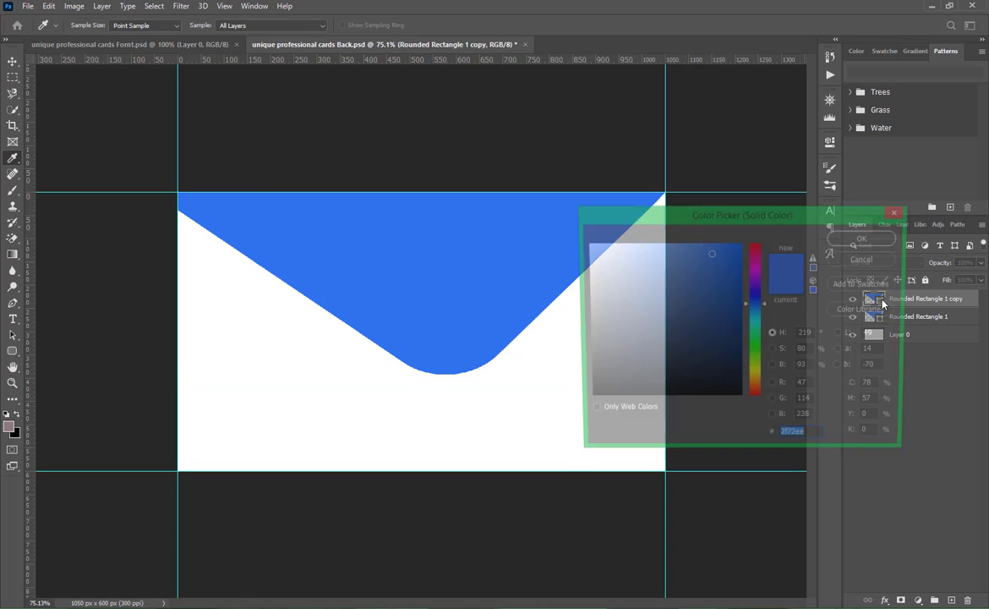
left_click_drag(596, 298, 581, 229)
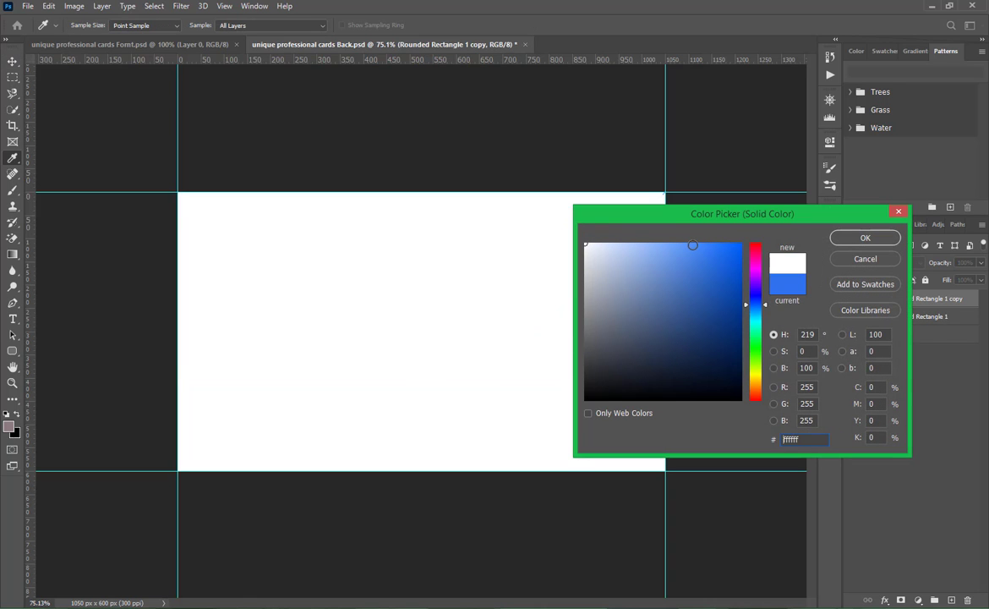
left_click(865, 237)
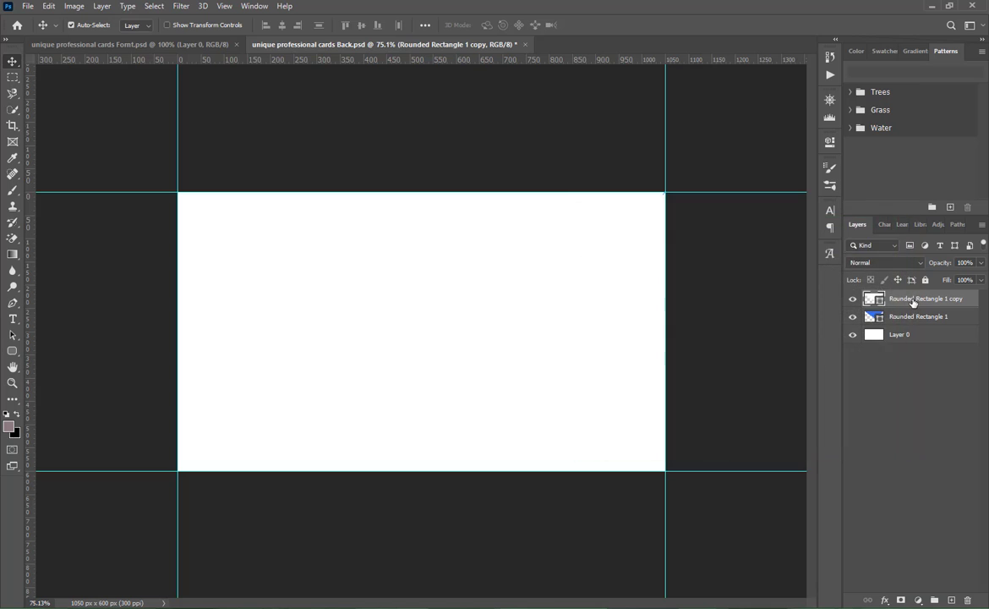
- Add a black drop shadow to the white copy with 91% opacity, 90° angle, 4 px distance, 16% spread and a size below 21 px
right_click(871, 300)
left_click(778, 103)
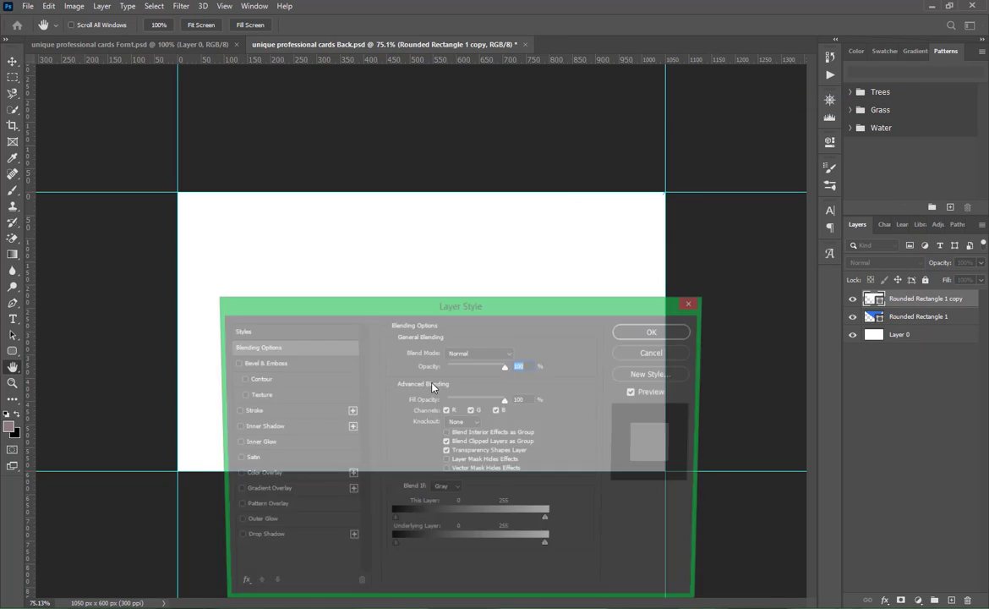
left_click(265, 539)
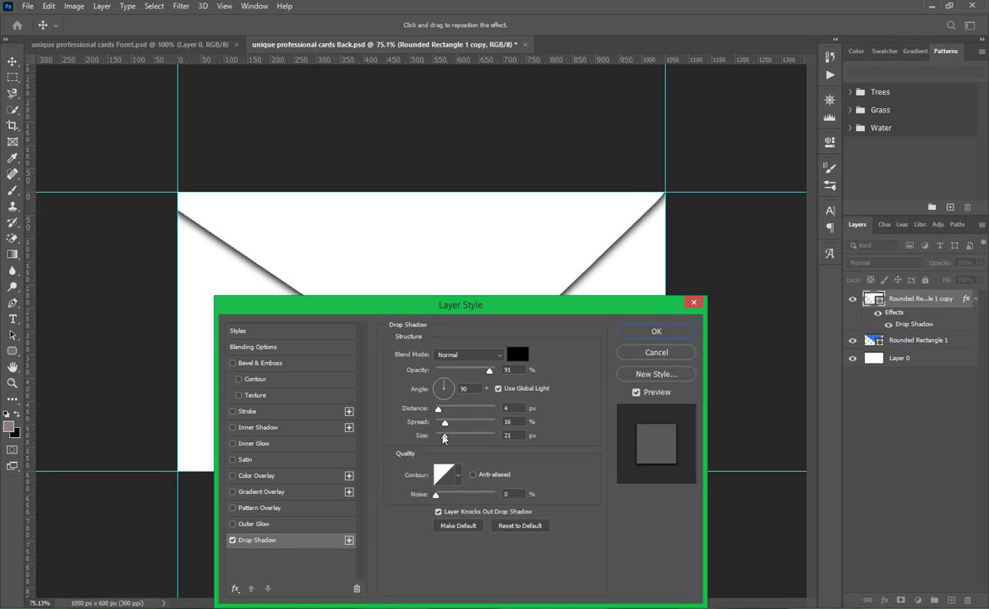
left_click_drag(445, 436, 441, 436)
left_click(656, 331)
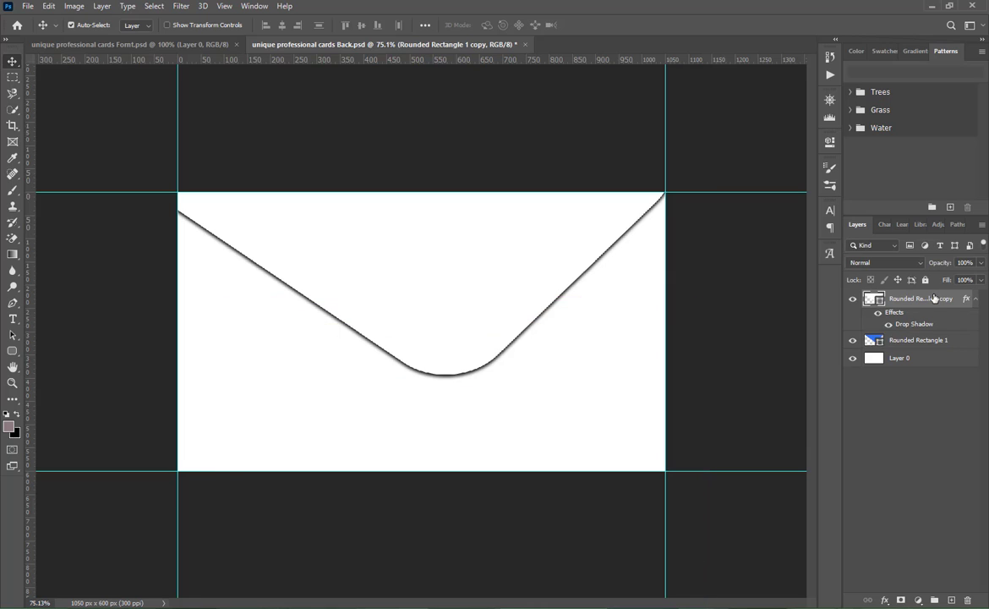
- Stack the white copy beneath the blue flap and nudge it left and up to leave a thin white band along the flap's left edge
left_click(976, 299)
left_click_drag(918, 317, 922, 294)
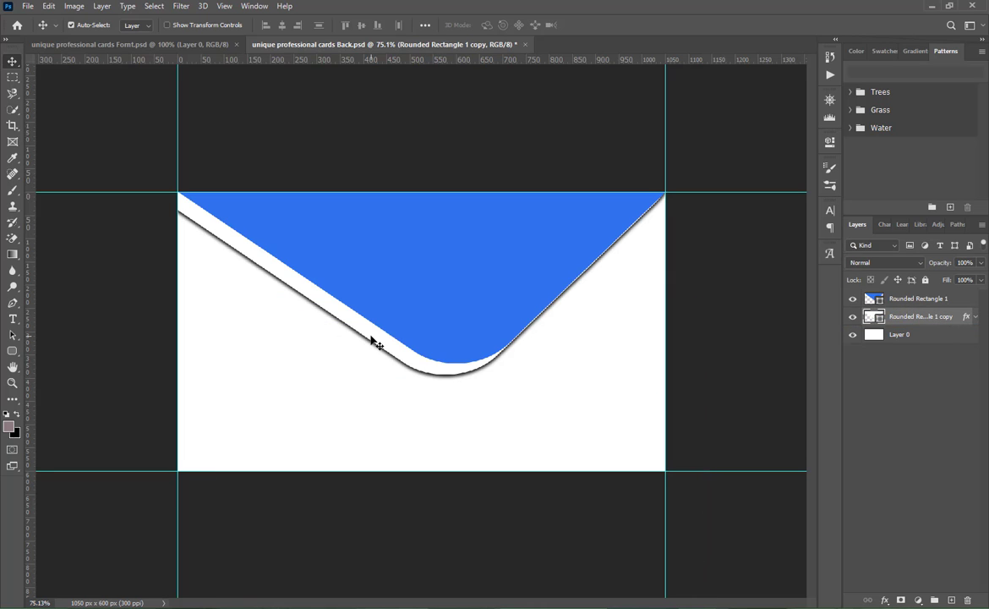
key("Left")
key("Left")
key("Left")
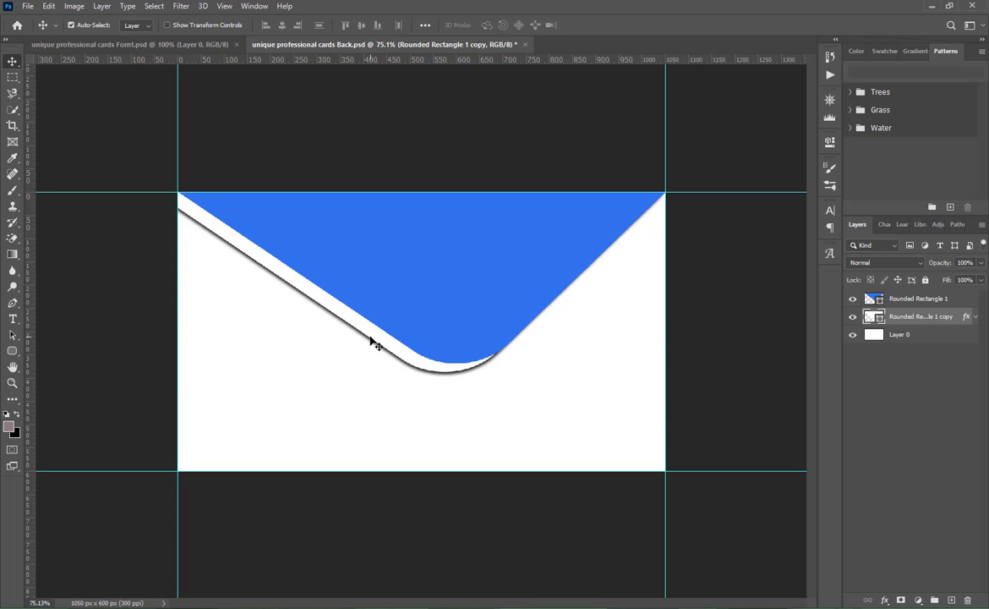
key("Left")
key("Left")
key("Up")
key("Up")
key("Up")
key("Up")
key("Up")
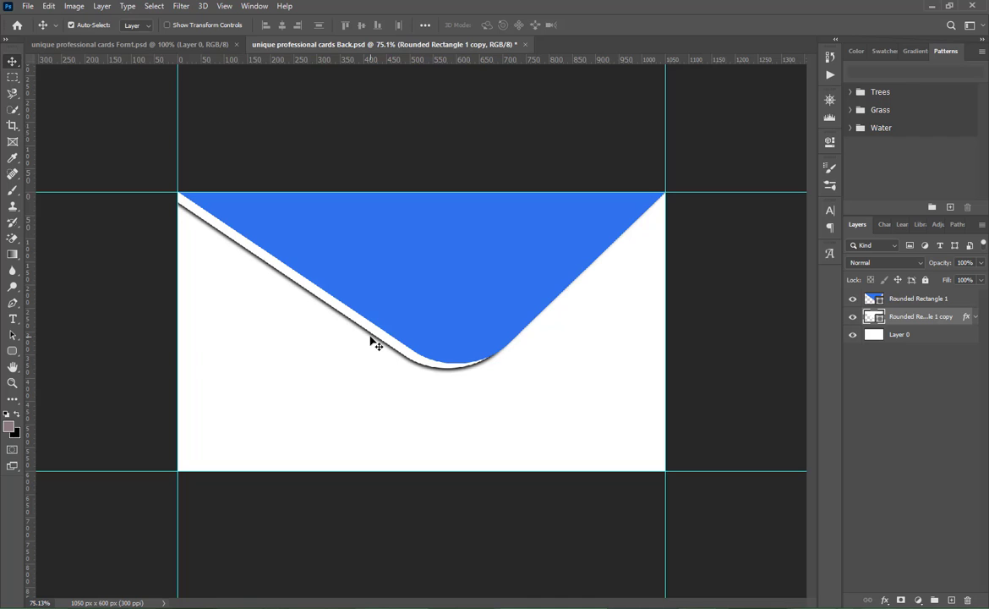
- Draw a 737 × 478 px rounded rectangle with a 10 px radius, fill it blue and move it toward the card's upper-left area
key("u")
left_click_drag(280, 310, 620, 529)
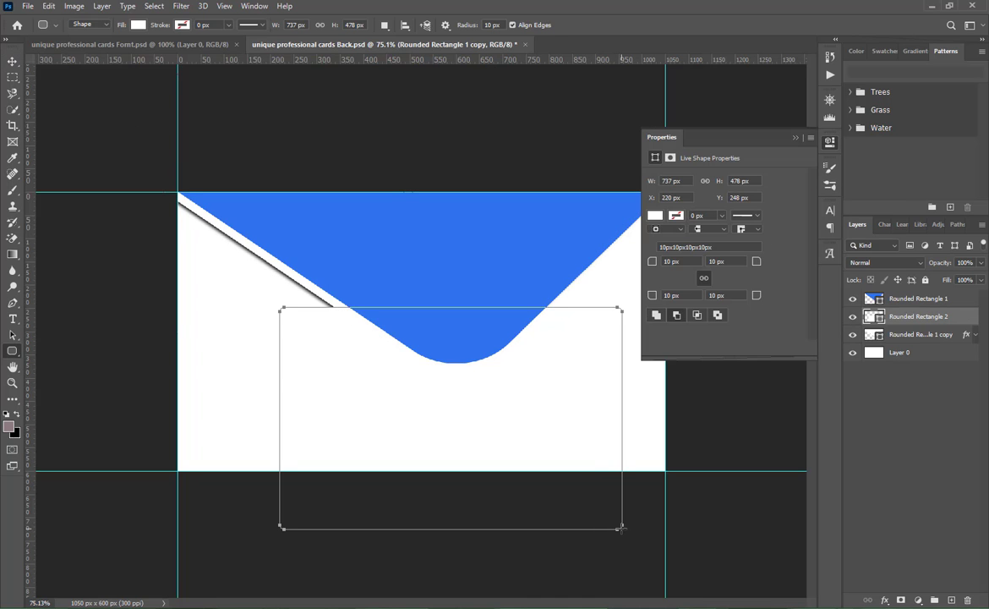
left_click(655, 215)
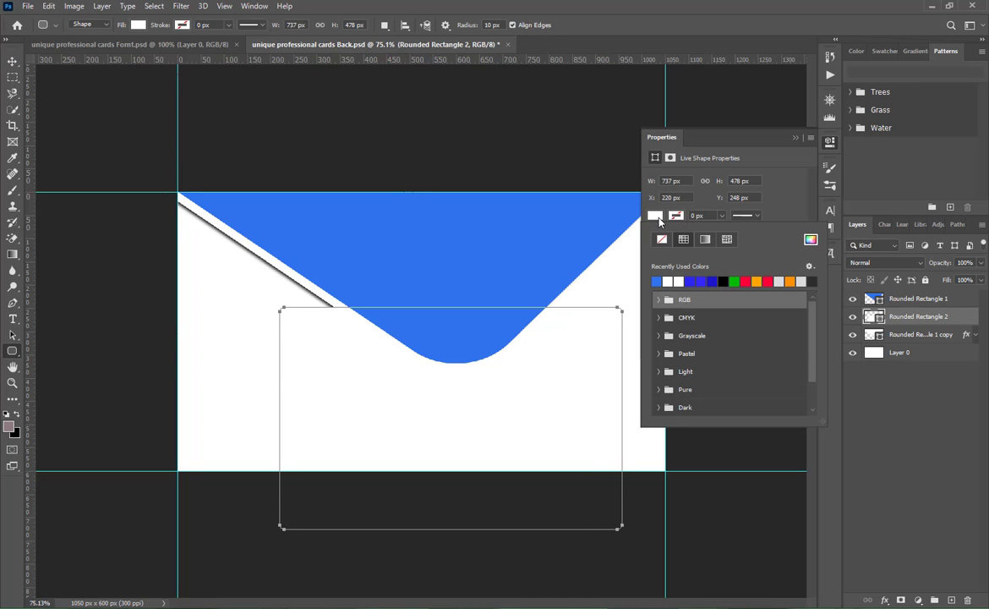
left_click(657, 280)
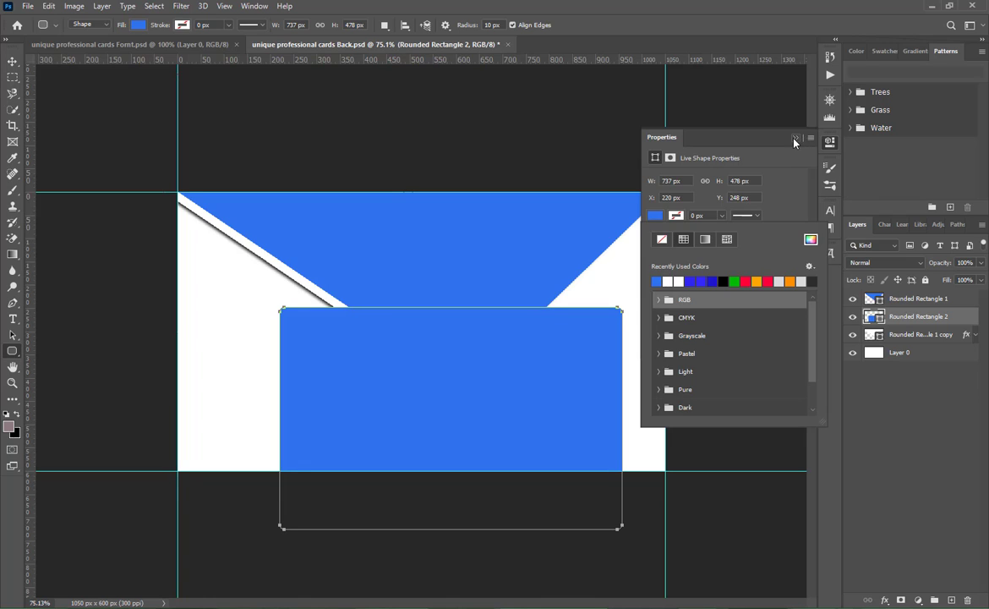
left_click(794, 137)
left_click(13, 62)
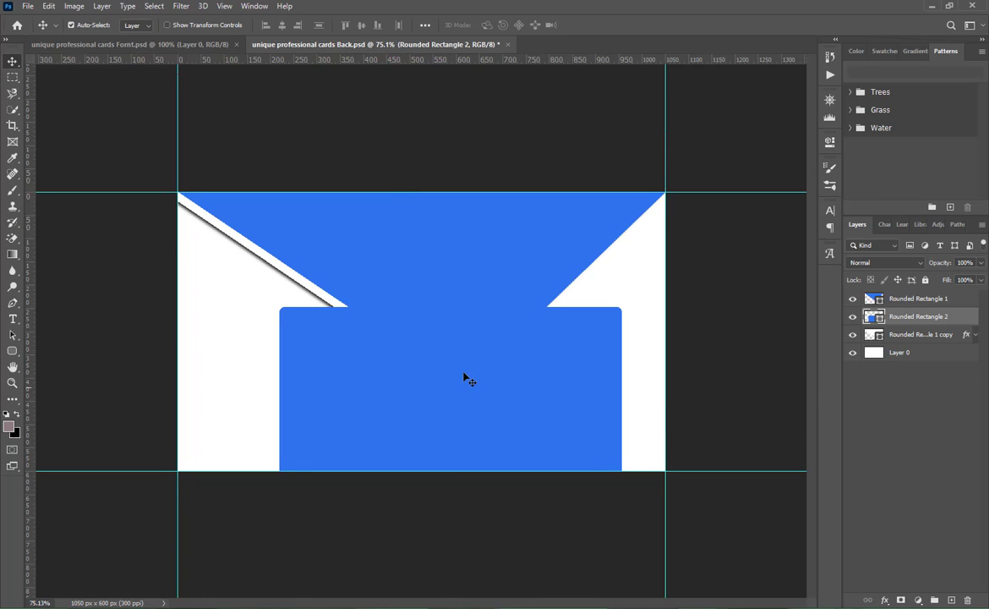
left_click_drag(465, 377, 367, 271)
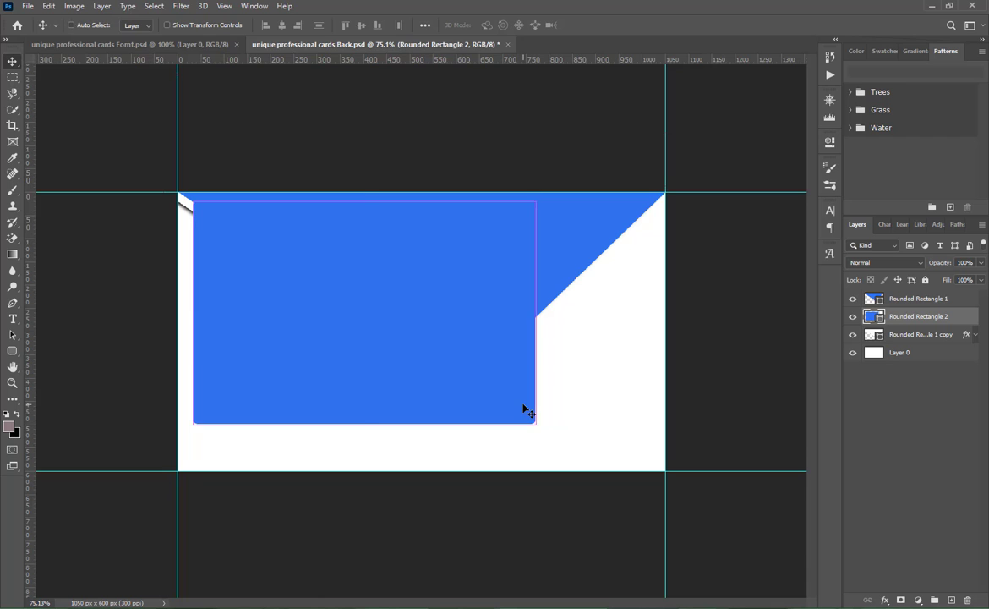
key("ctrl+t")
left_click_drag(572, 440, 457, 488)
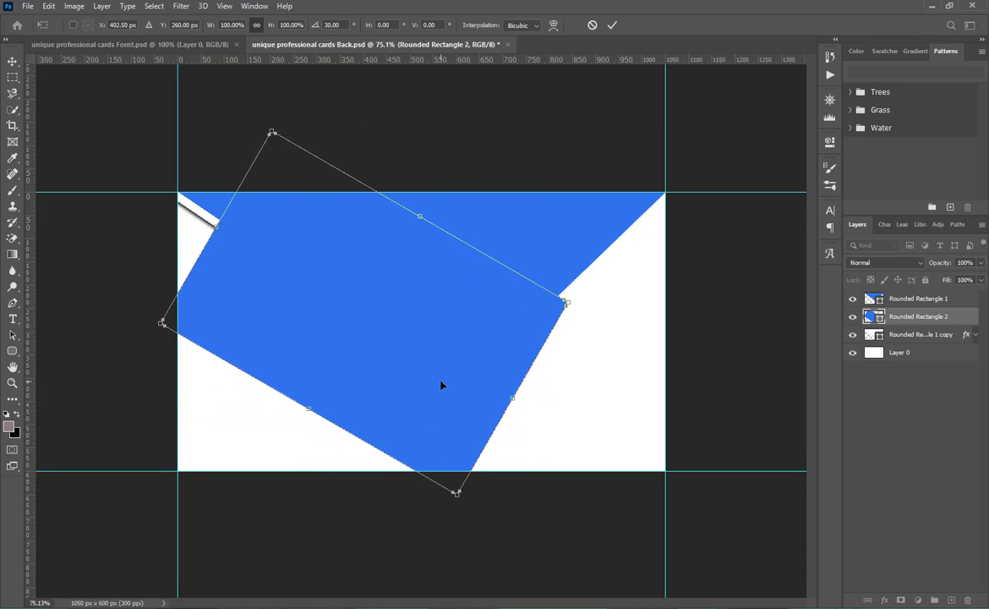
left_click_drag(446, 386, 396, 311)
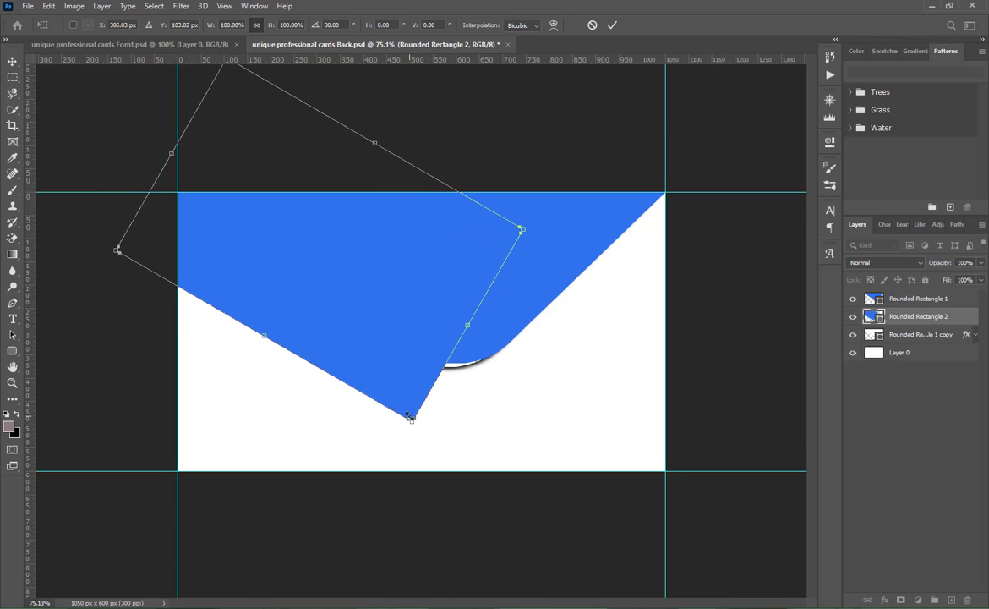
right_click(374, 287)
left_click(393, 347)
mouse_move(410, 420)
left_mouse_down()
mouse_move(404, 373)
mouse_move(399, 516)
mouse_move(397, 445)
mouse_move(470, 428)
mouse_move(393, 424)
left_mouse_up()
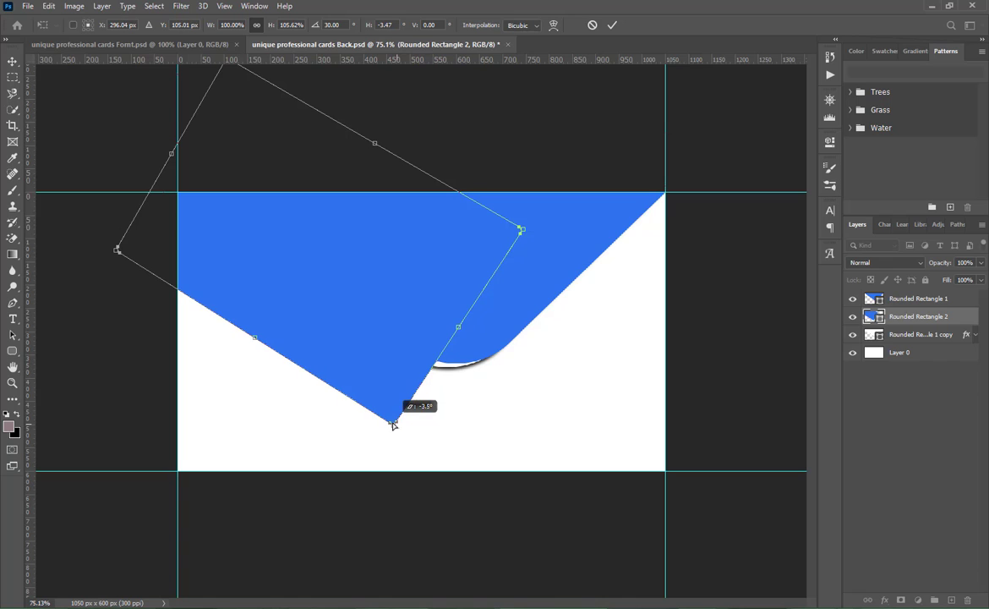
left_click(591, 26)
- Warp the new blue rectangle by pulling its bottom-right corner inward to form a broad curve
key("ctrl+t")
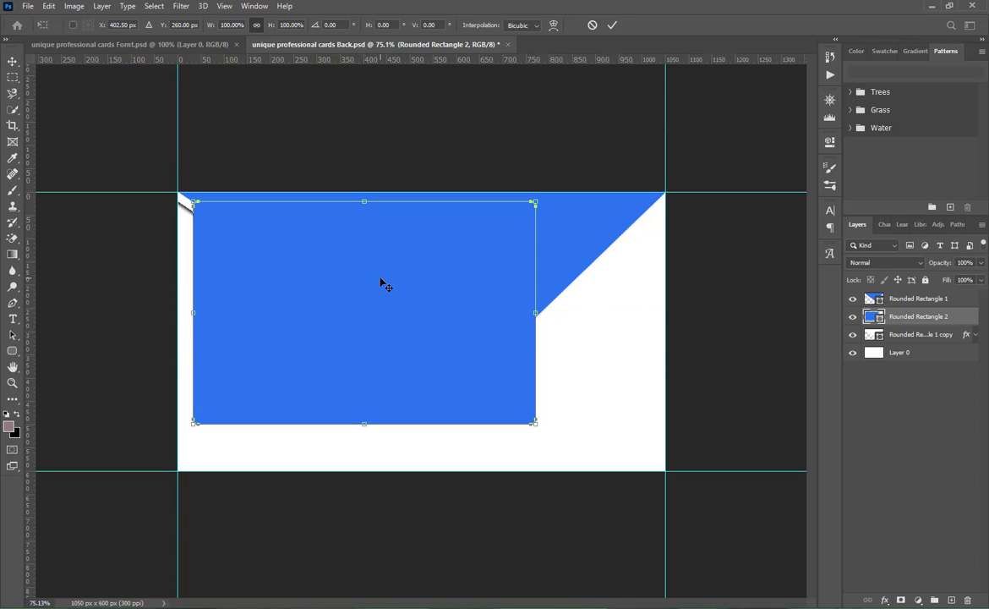
left_click(552, 26)
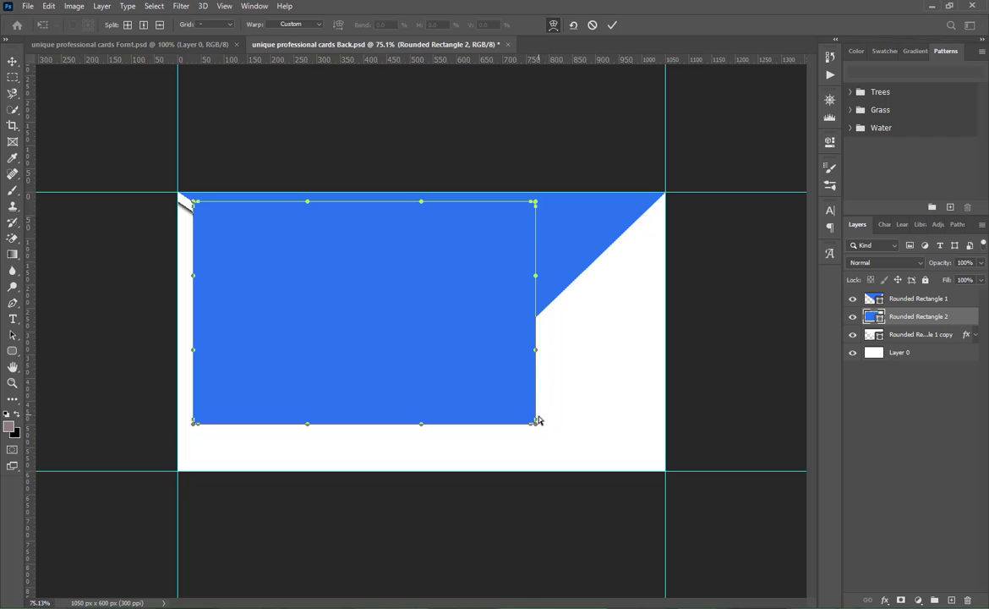
left_click_drag(534, 425, 480, 381)
left_click(612, 26)
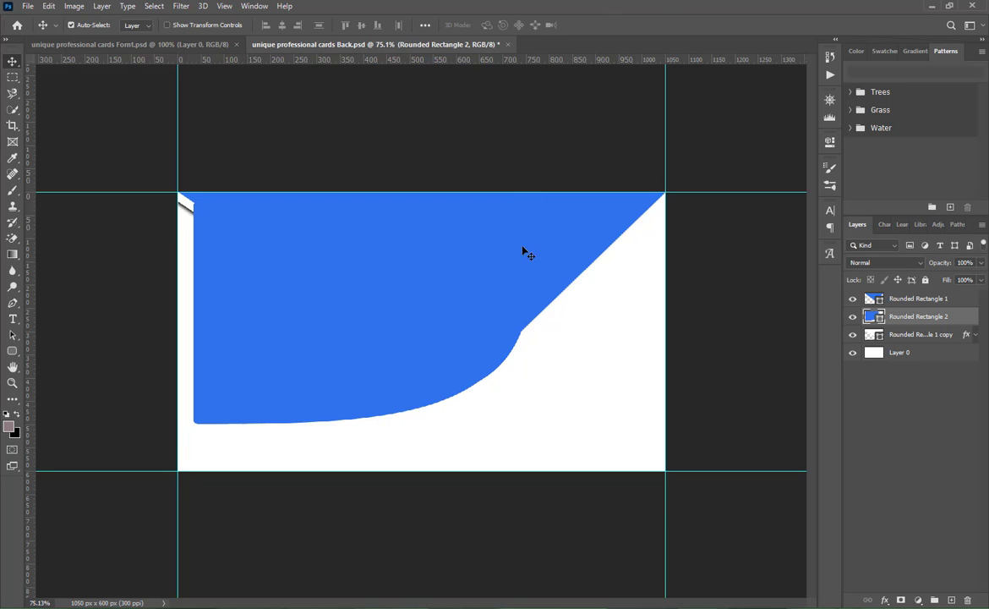
- Rotate the warped blue shape clockwise so its curved corner points down, and shift it slightly left and down
key("ctrl+t")
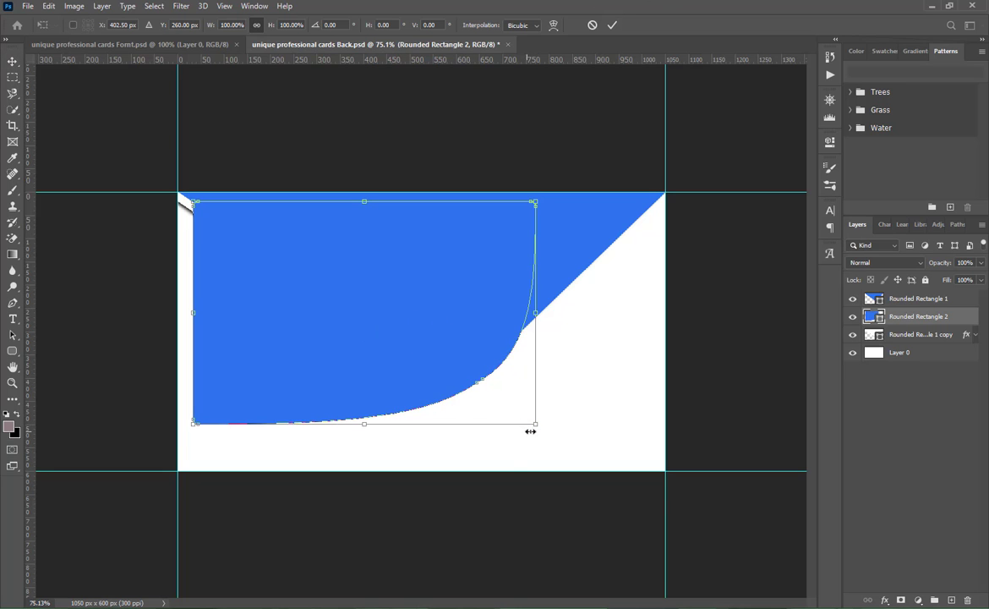
left_click_drag(547, 435, 351, 470)
mouse_move(365, 322)
left_mouse_down()
mouse_move(368, 289)
mouse_move(371, 302)
mouse_move(351, 319)
mouse_move(342, 312)
mouse_move(357, 331)
left_mouse_up()
left_click(612, 25)
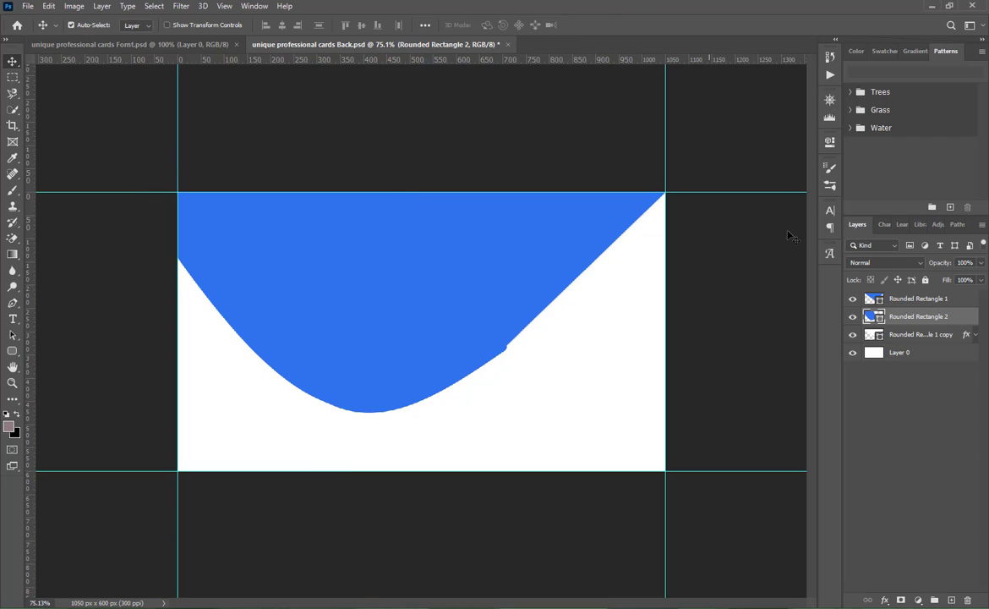
- Stack the curved blue shape beneath the white copy and reposition it up and left so it bulges below the white band's left half
left_click_drag(914, 316, 917, 348)
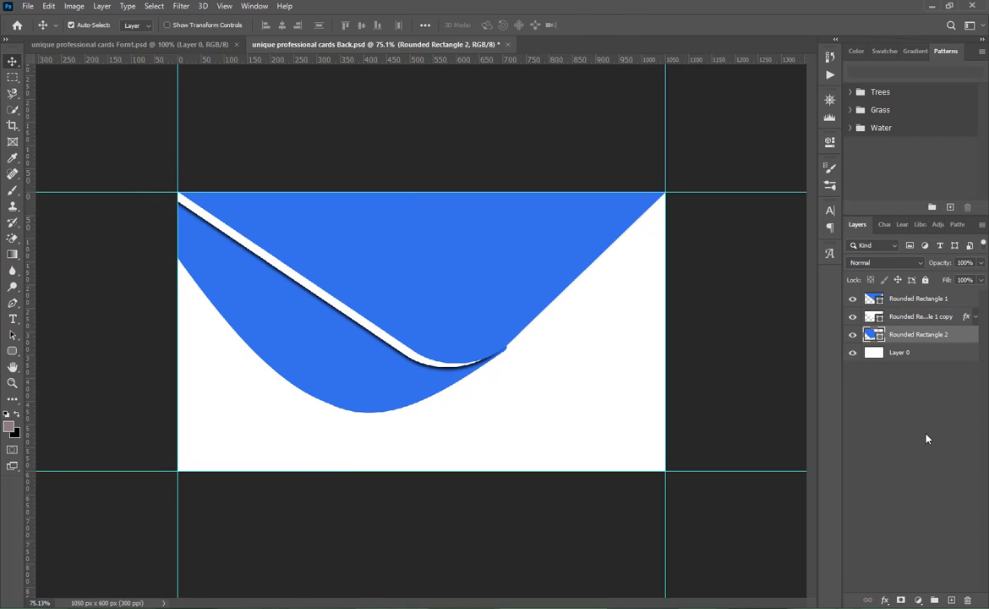
key("Up")
key("Up")
key("Up")
key("Up")
key("Up")
key("Up")
key("Up")
key("Up")
key("Up")
key("Up")
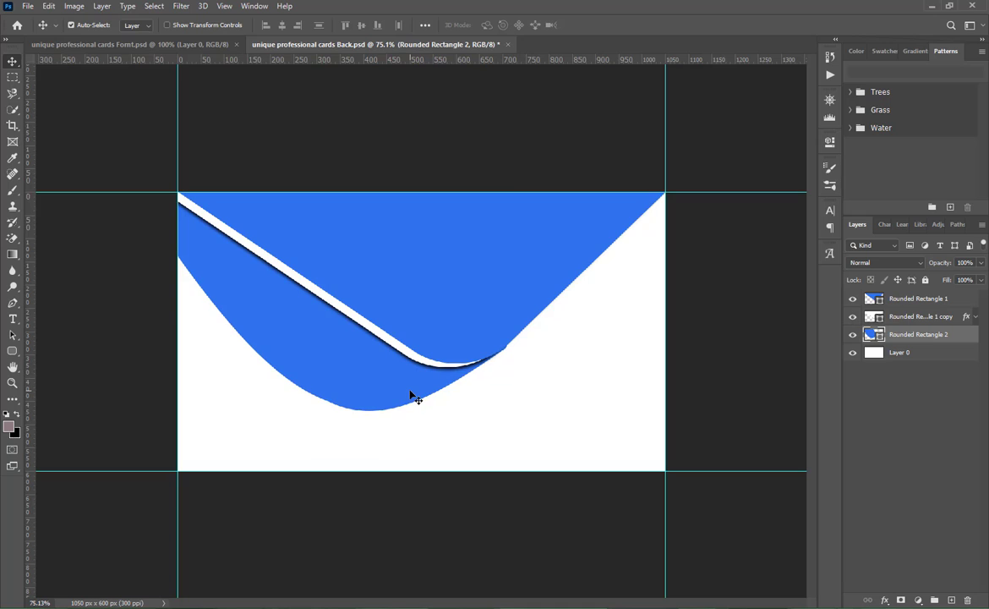
key("Up")
key("Up")
key("Up")
key("Up")
key("Up")
key("Up")
key("Up")
key("Up")
key("Up")
key("Up")
key("Up")
key("Up")
key("Up")
key("Up")
key("Up")
key("Up")
key("Up")
key("Up")
key("Up")
key("Up")
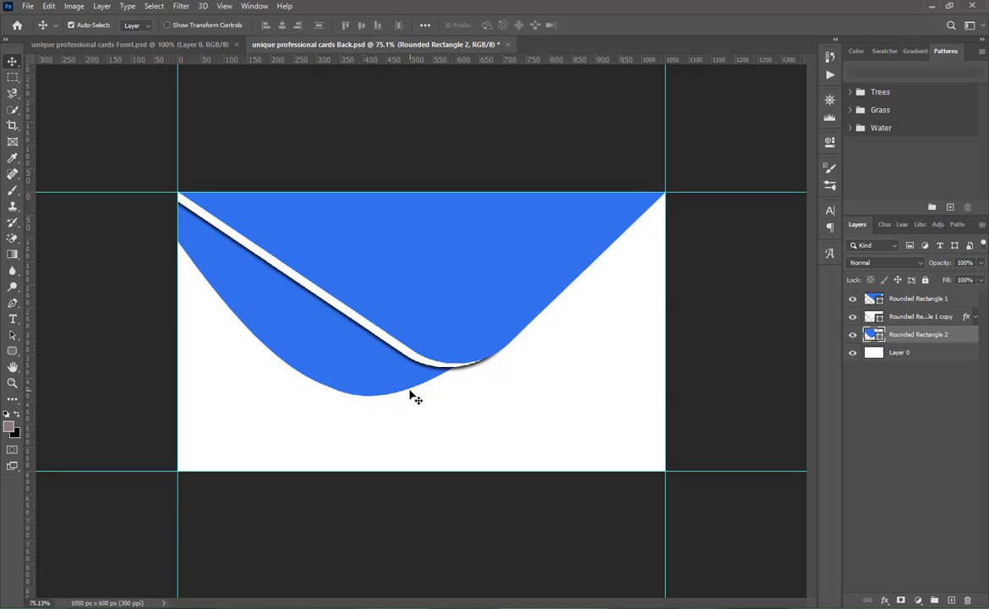
key("Right")
key("Right")
key("Right")
key("Right")
key("Right")
key("Right")
key("Right")
key("Right")
key("Right")
key("Right")
key("Right")
key("Right")
key("Right")
key("Right")
key("Right")
key("Right")
key("Right")
key("Right")
key("Right")
key("Right")
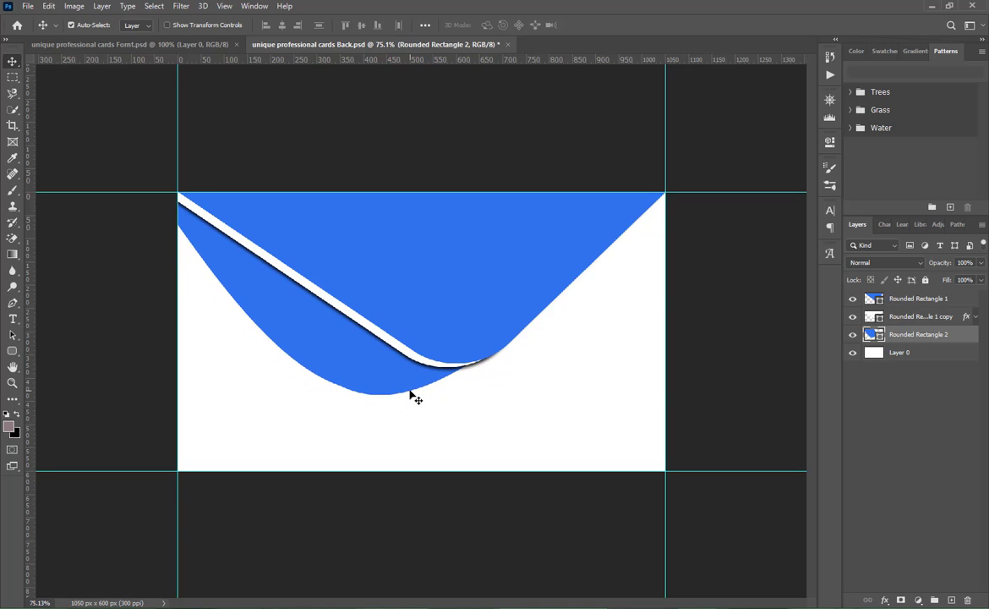
key("Left")
key("Left")
key("Left")
key("Left")
key("Left")
key("Left")
key("Left")
key("Left")
key("Left")
key("Left")
key("Left")
key("Left")
key("Left")
key("Left")
key("Left")
key("Left")
key("Left")
key("Left")
key("Left")
key("Left")
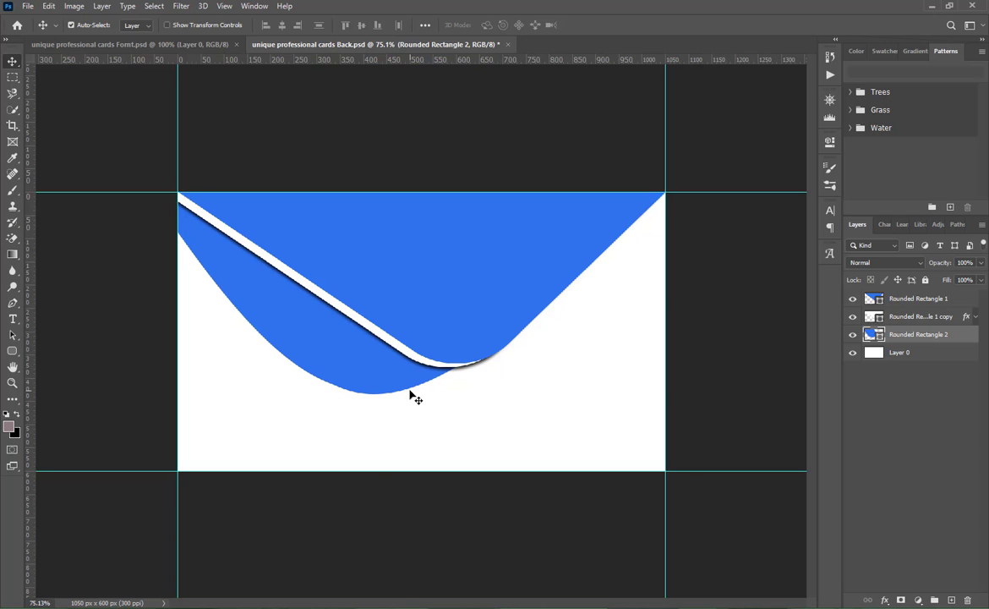
key("Up")
key("Up")
key("Up")
key("Up")
key("Up")
key("Up")
key("Up")
key("Up")
key("Up")
key("Up")
key("Up")
key("Up")
key("Up")
key("Up")
key("Up")
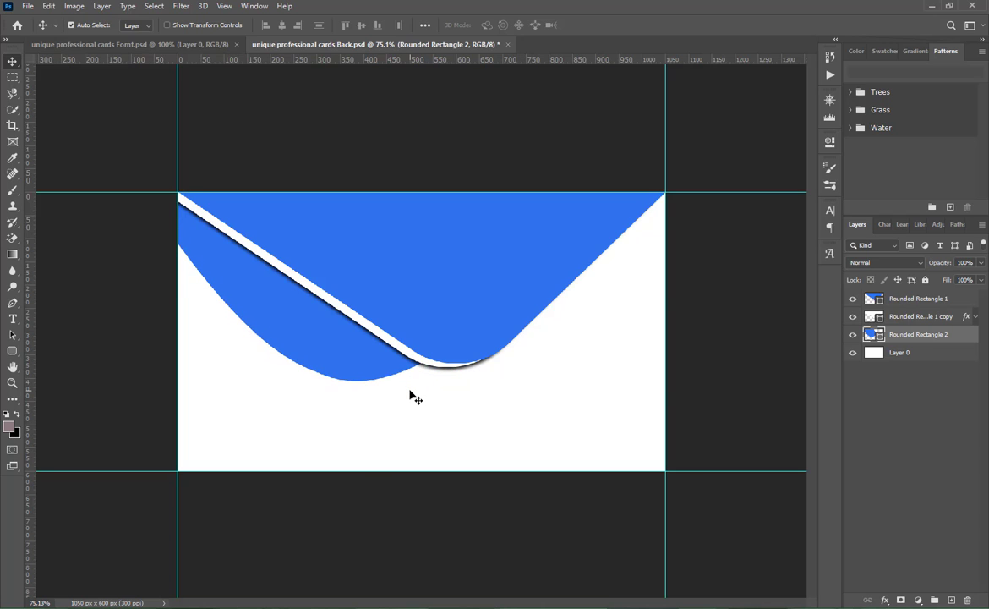
key("Left")
key("Left")
key("Left")
key("Left")
key("Left")
key("Left")
key("Left")
key("Left")
key("Left")
key("Left")
key("Left")
key("Left")
key("Left")
key("Left")
key("Left")
key("Down")
key("Down")
key("Down")
key("Down")
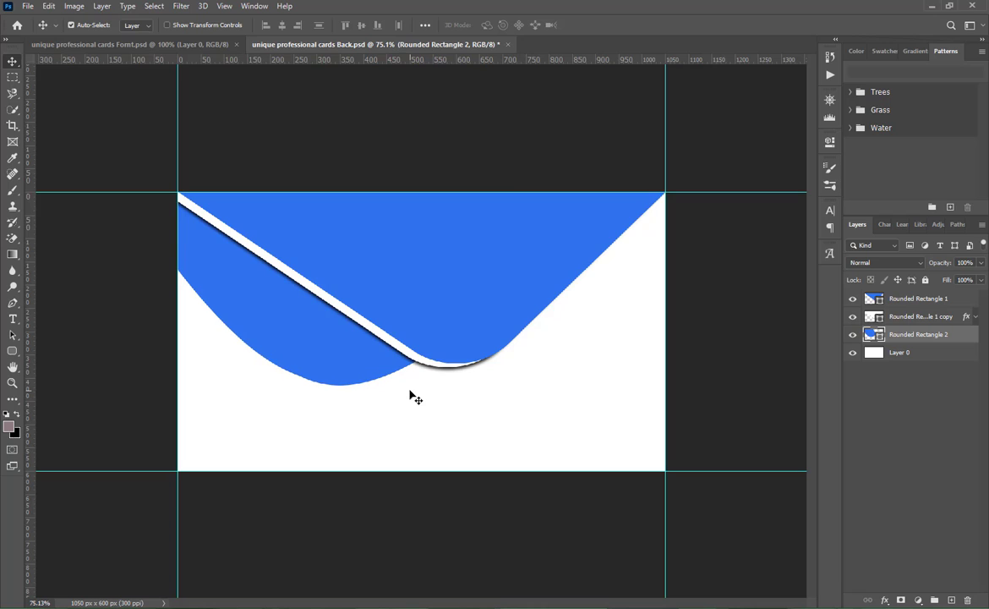
key("Up")
key("Up")
key("Up")
key("Up")
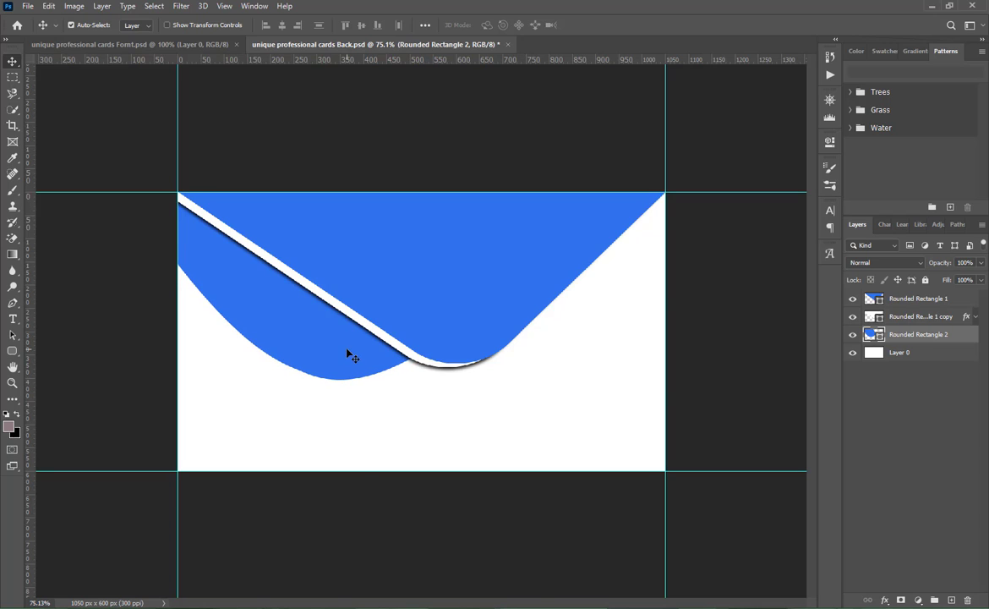
mouse_move(346, 350)
left_mouse_down()
mouse_move(338, 362)
mouse_move(346, 364)
left_mouse_up()
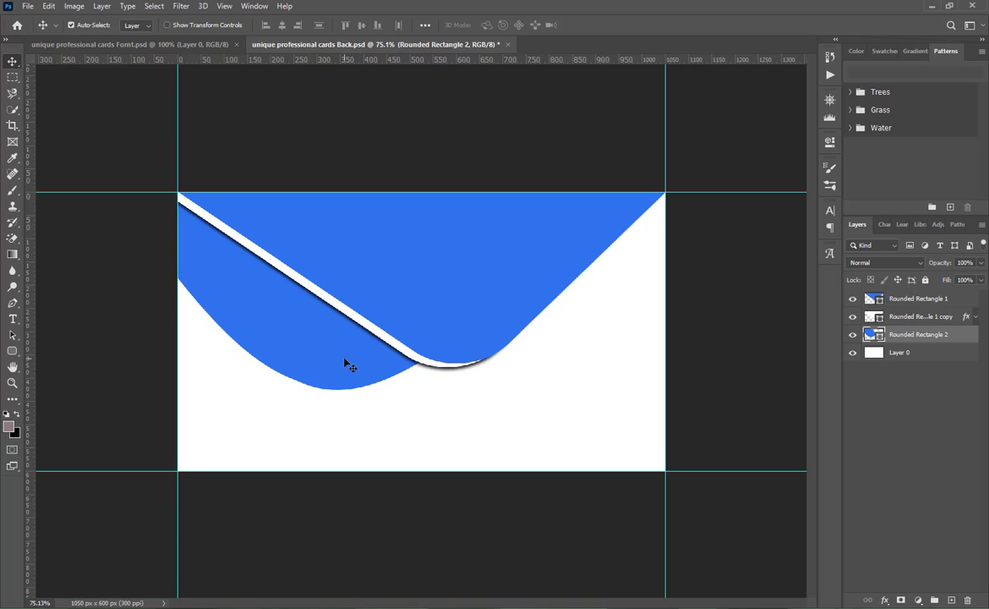
left_click(12, 351)
left_click(59, 350)
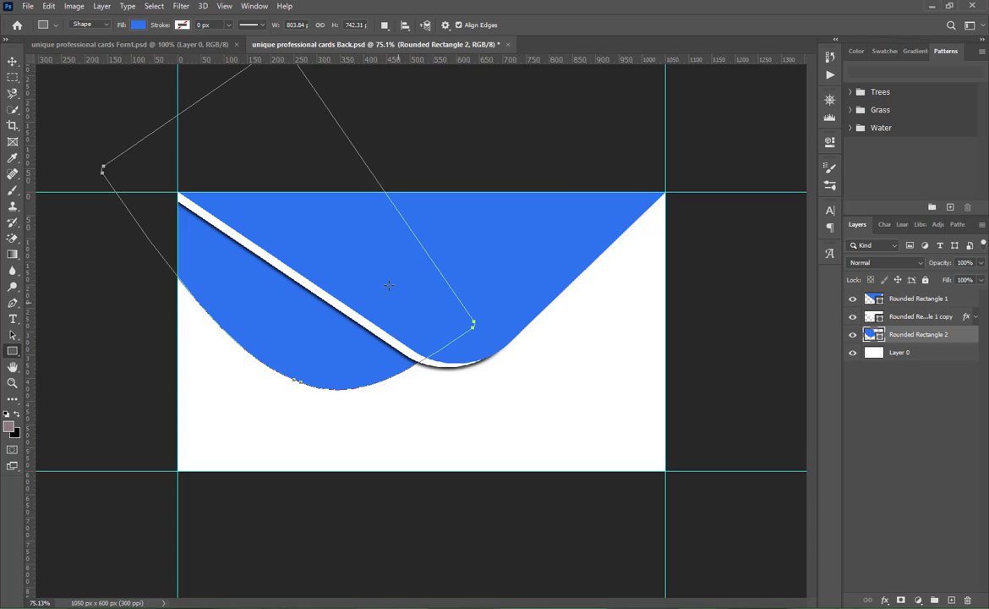
left_click(12, 351)
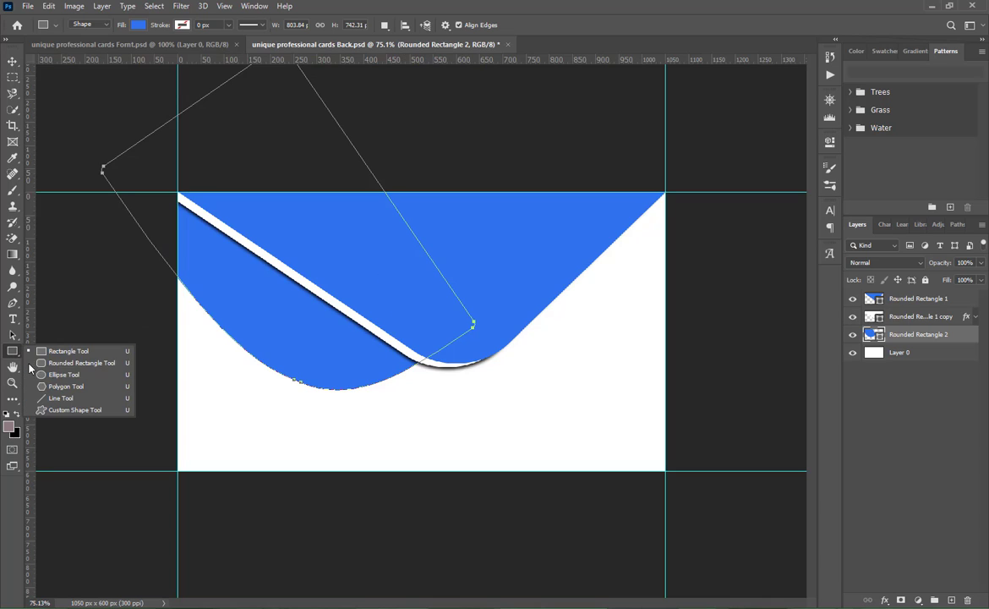
left_click(59, 385)
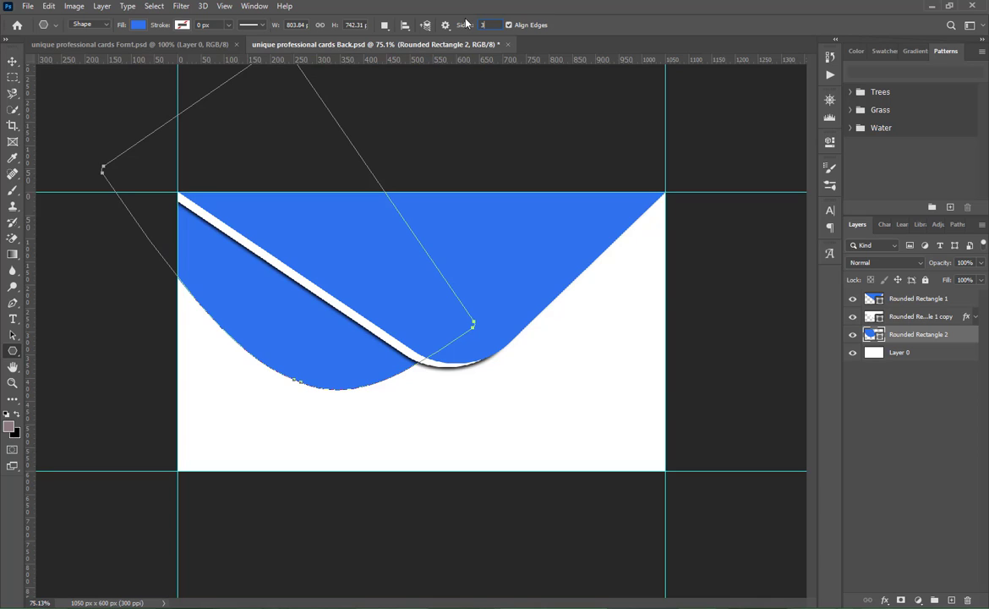
left_click_drag(451, 265, 483, 269)
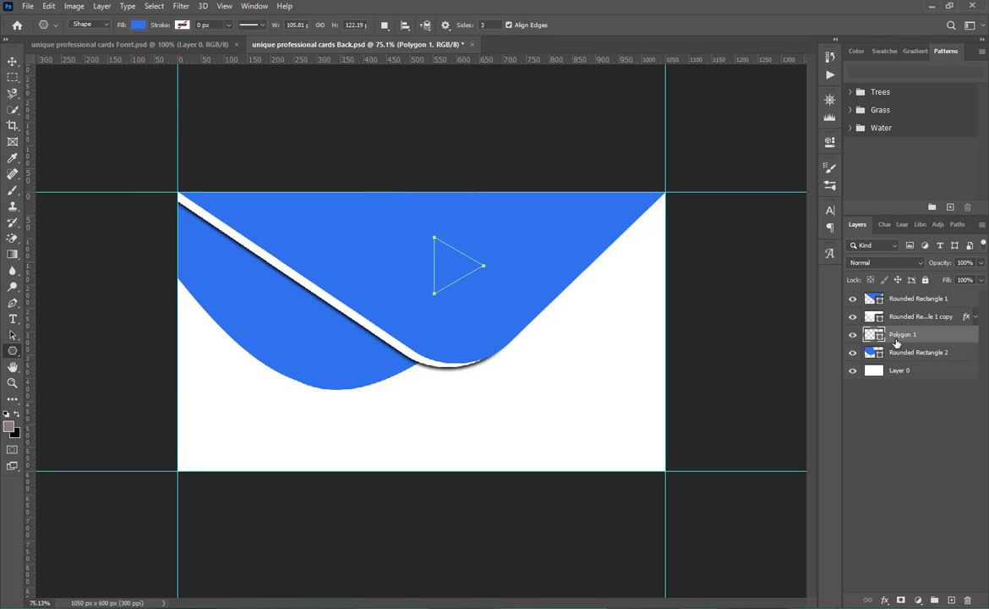
key("Delete")
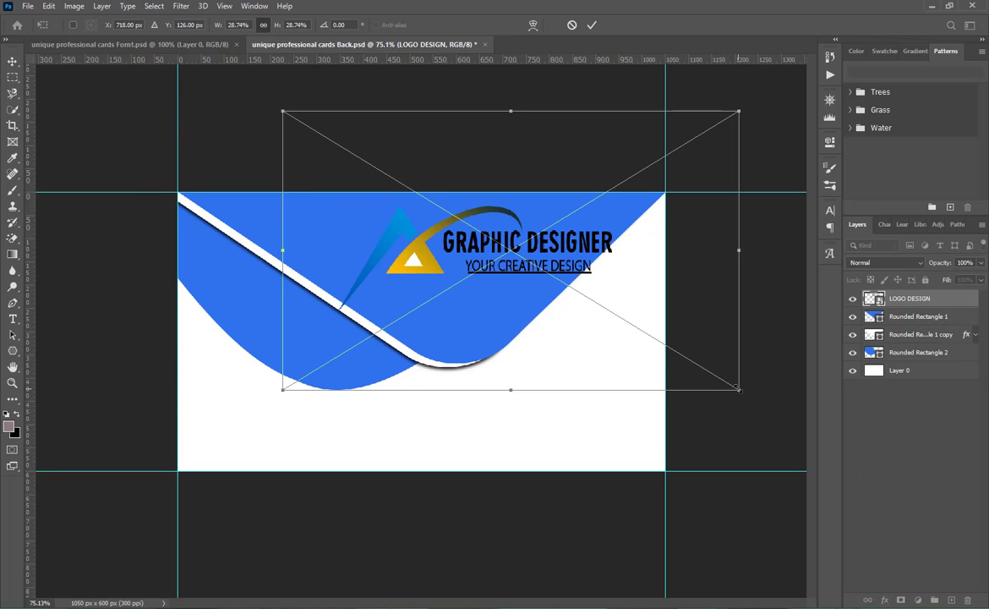
- Place the LOGO DESIGN graphic in the middle of the blue flap, scaled to 14.33%
left_click_drag(738, 389, 608, 310)
left_click_drag(452, 251, 457, 243)
left_click_drag(545, 309, 580, 328)
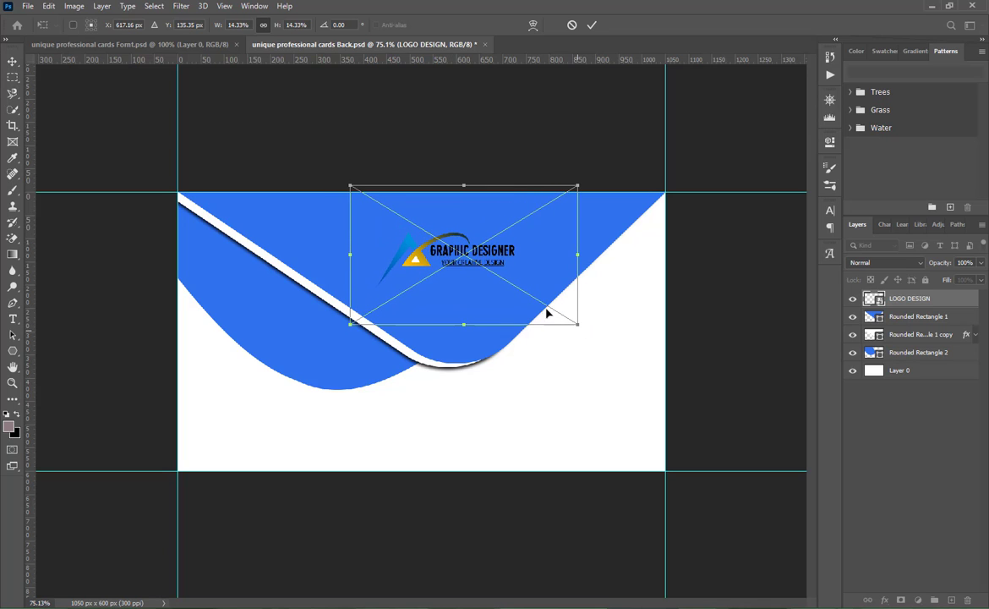
left_click_drag(466, 262, 458, 269)
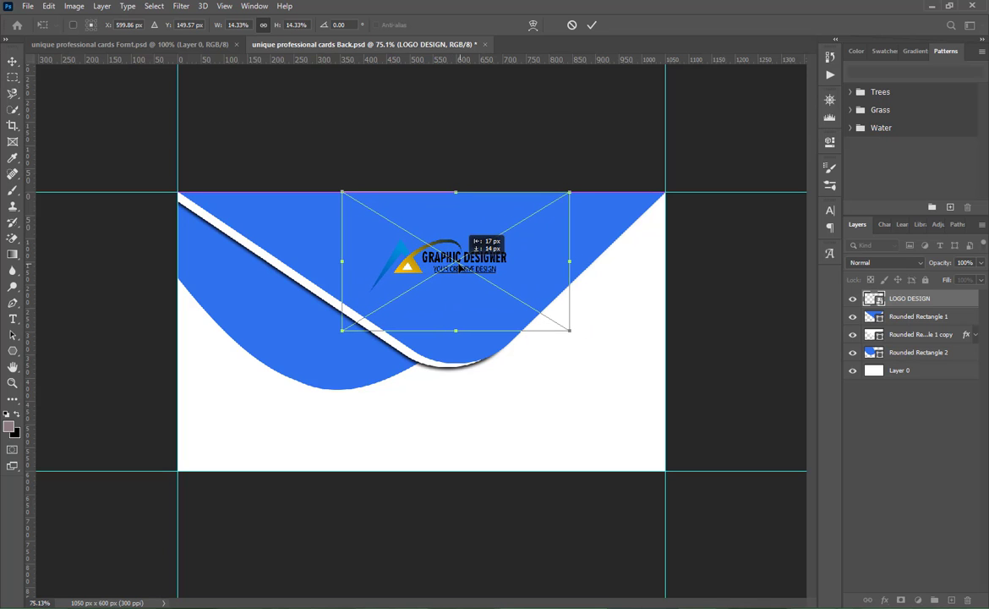
left_click(591, 25)
- Add a white (ffffff) drop shadow with a 9 px size to the LOGO DESIGN layer and collapse its effects list
right_click(887, 298)
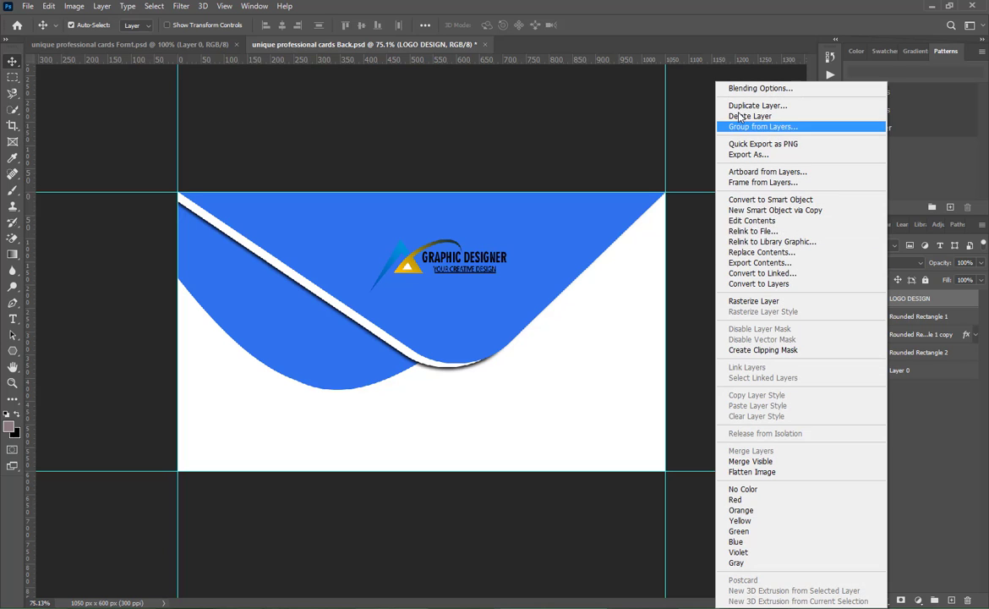
left_click(744, 83)
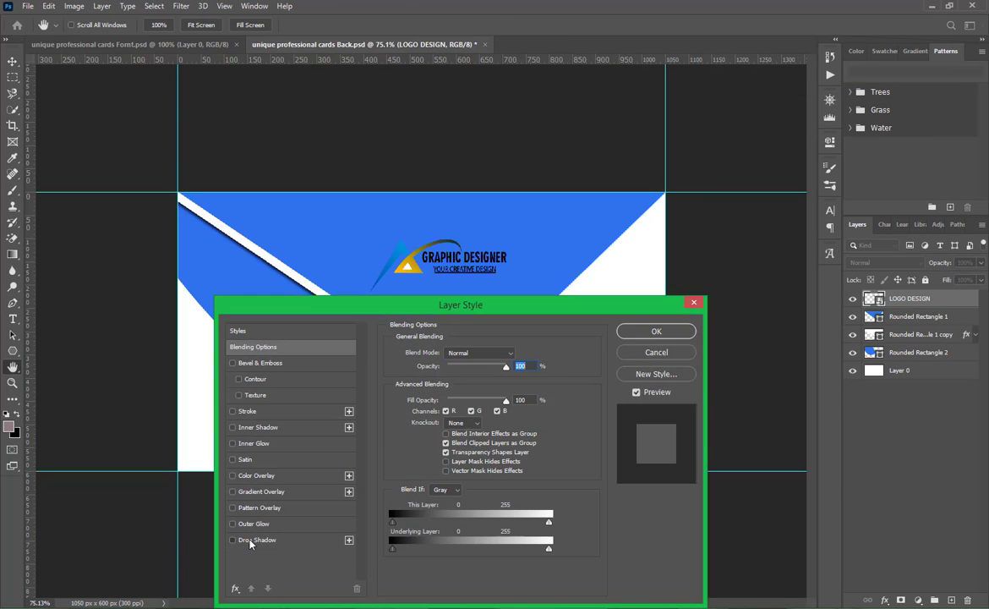
left_click(233, 540)
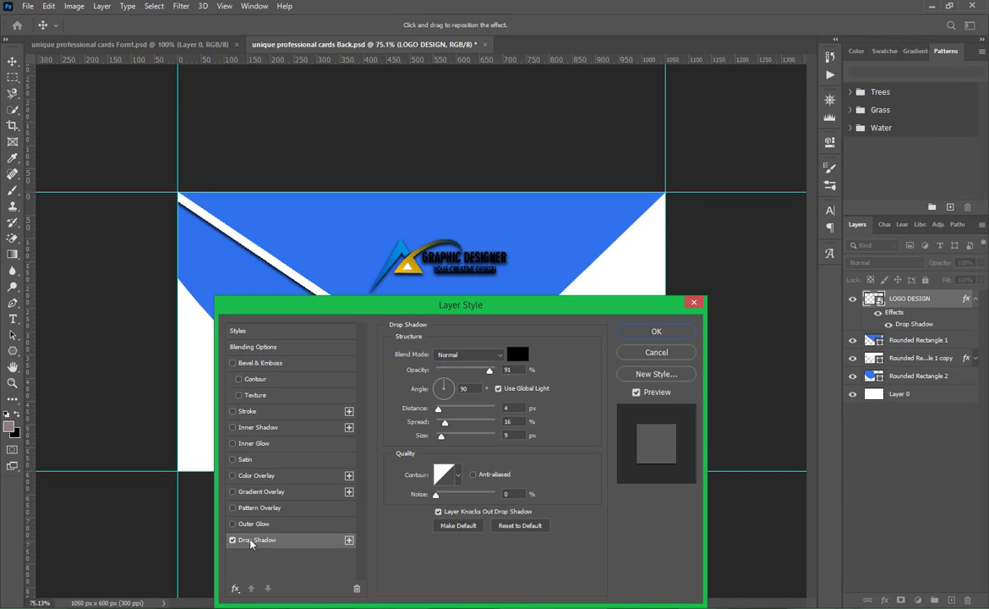
left_click(437, 435)
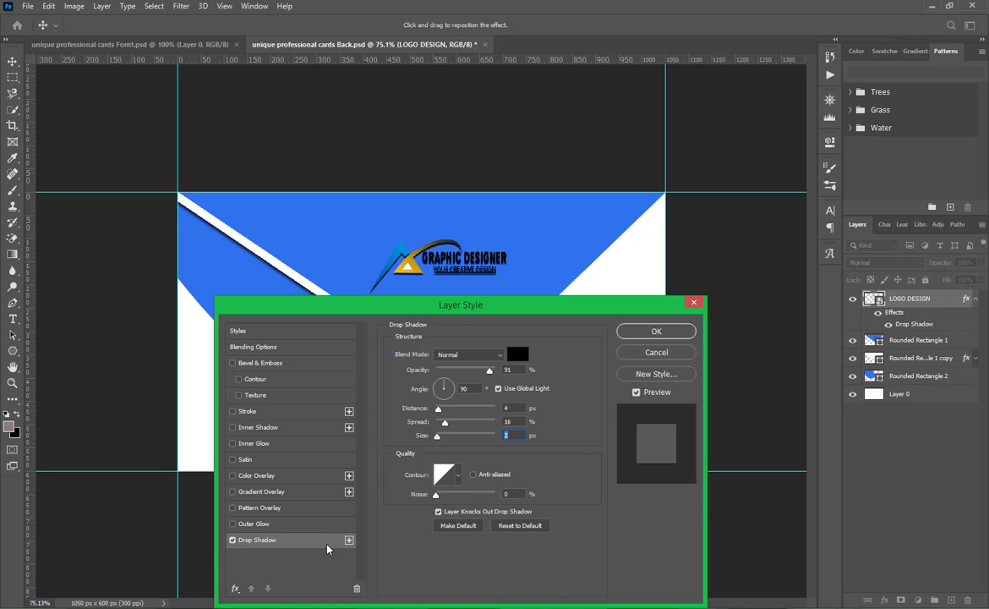
left_click(517, 354)
type("ffffff")
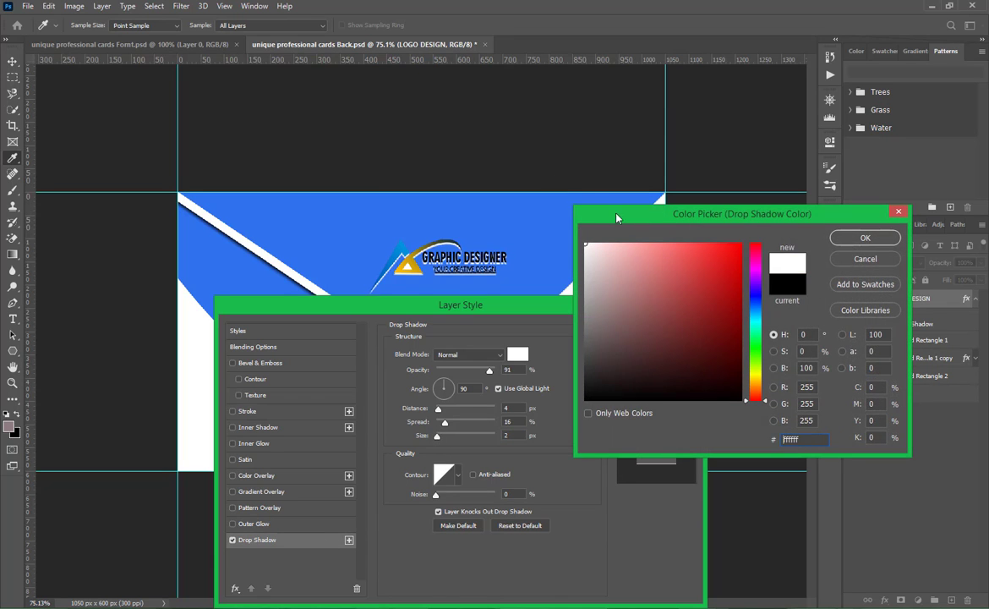
key("Return")
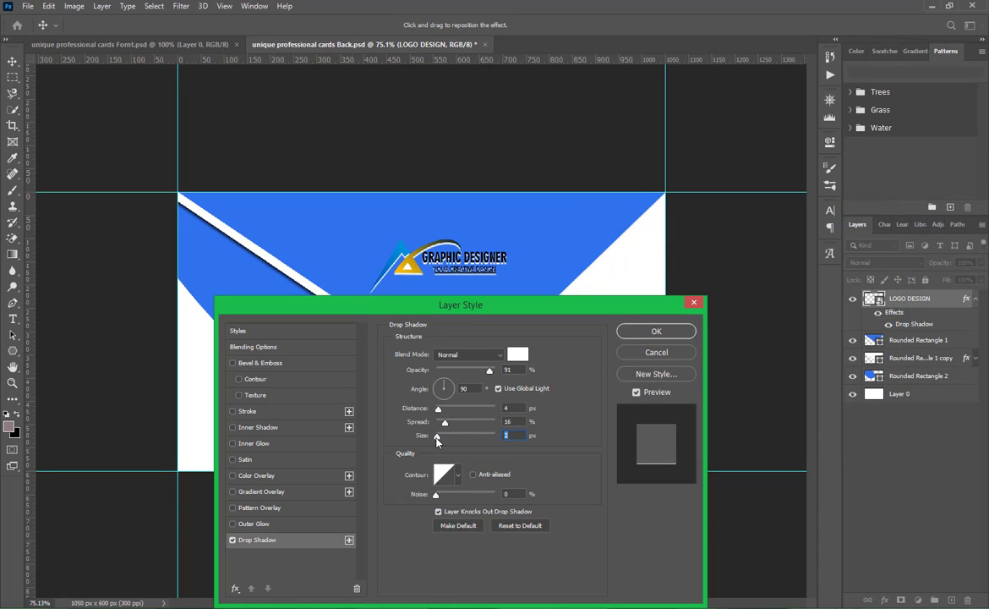
left_click_drag(437, 438, 446, 439)
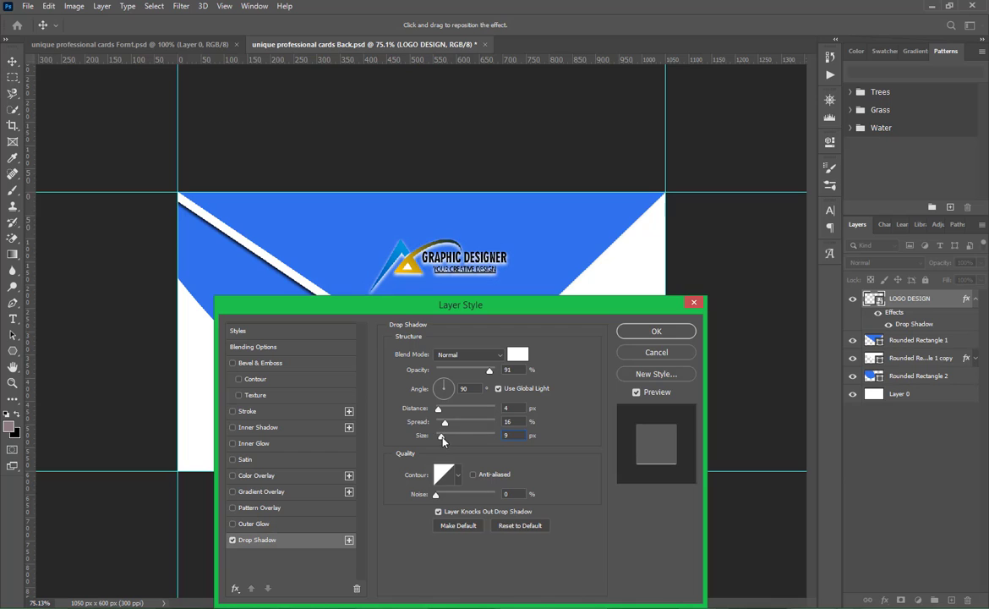
left_click(656, 330)
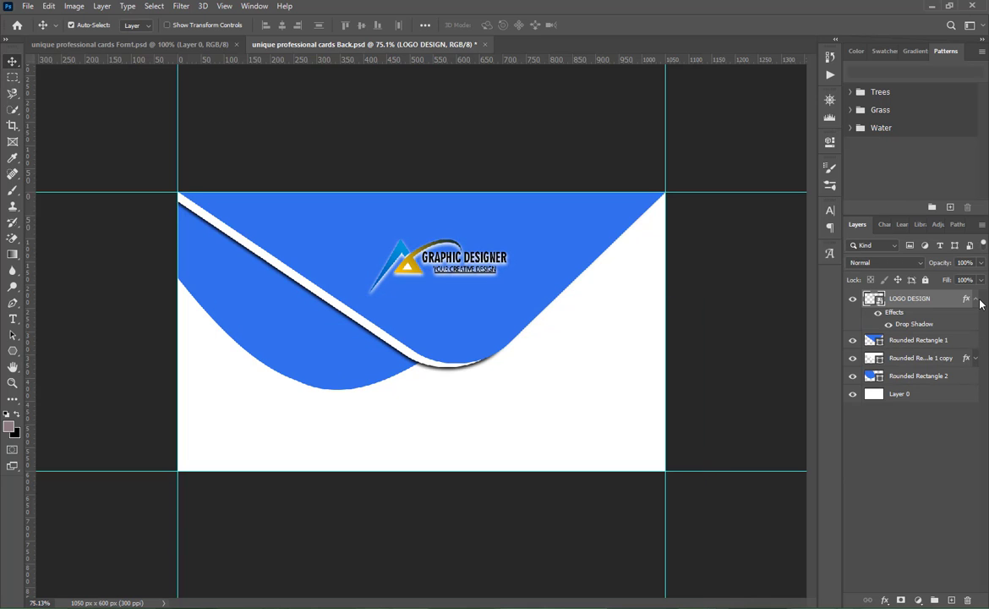
left_click(976, 301)
left_click(885, 492)
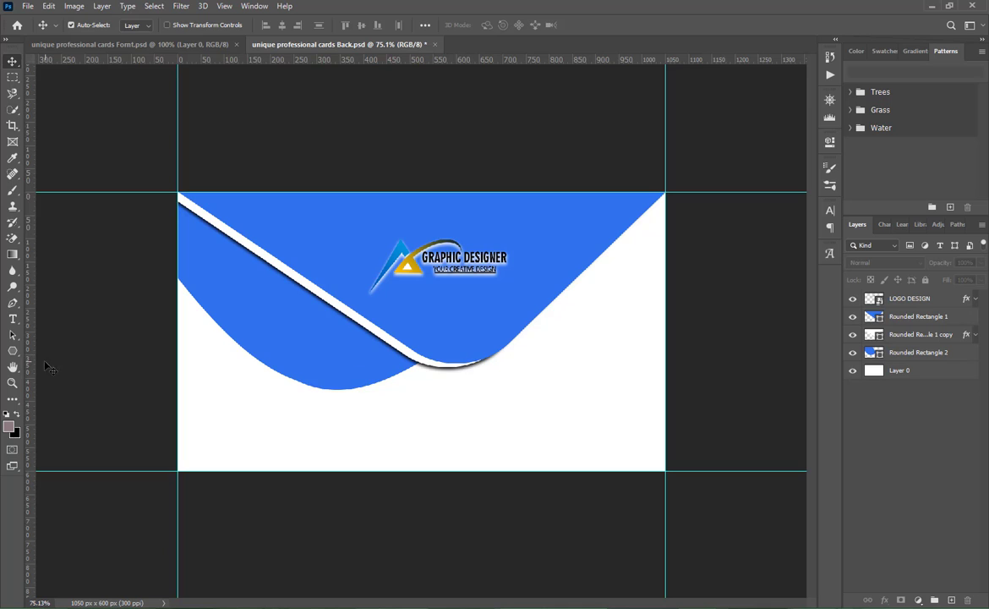
- Add the text "SLOGAN HERE" over the card's left half and set it to 9 pt
left_click(13, 318)
key("ctrl+plus")
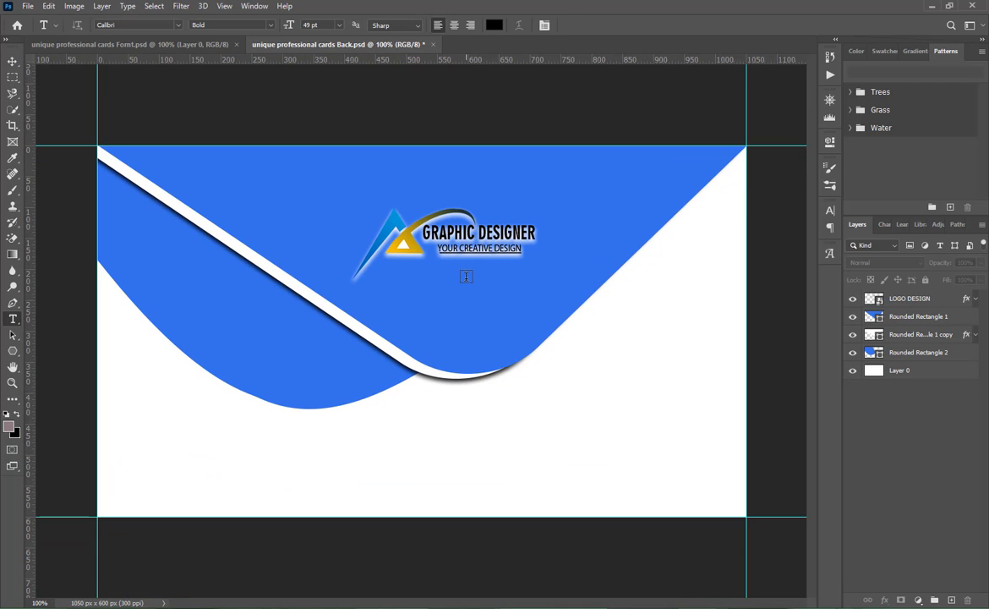
left_click(467, 276)
left_click_drag(644, 369, 306, 457)
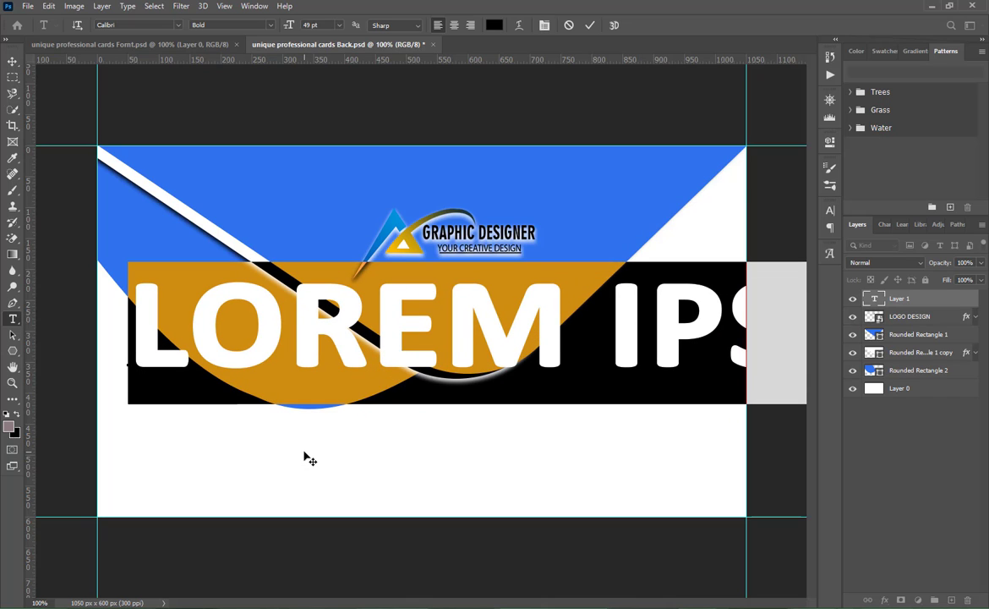
type("SLOG")
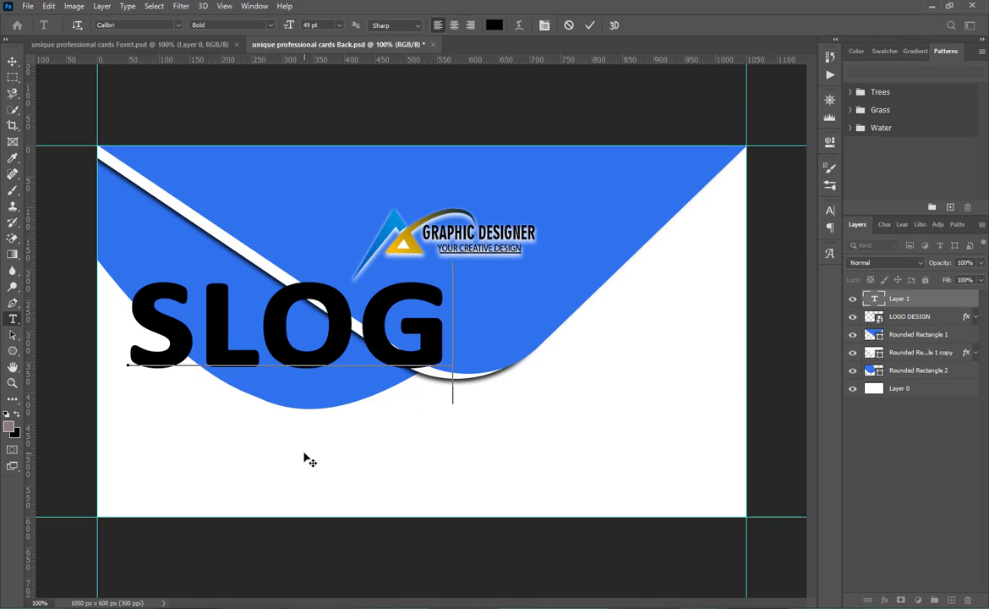
type("AN H")
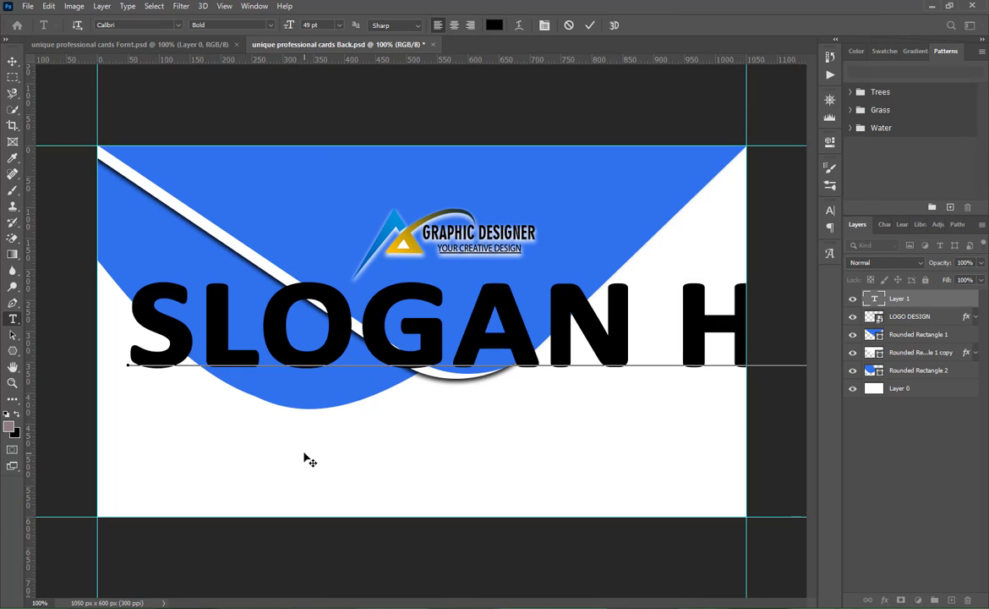
key("ctrl+a")
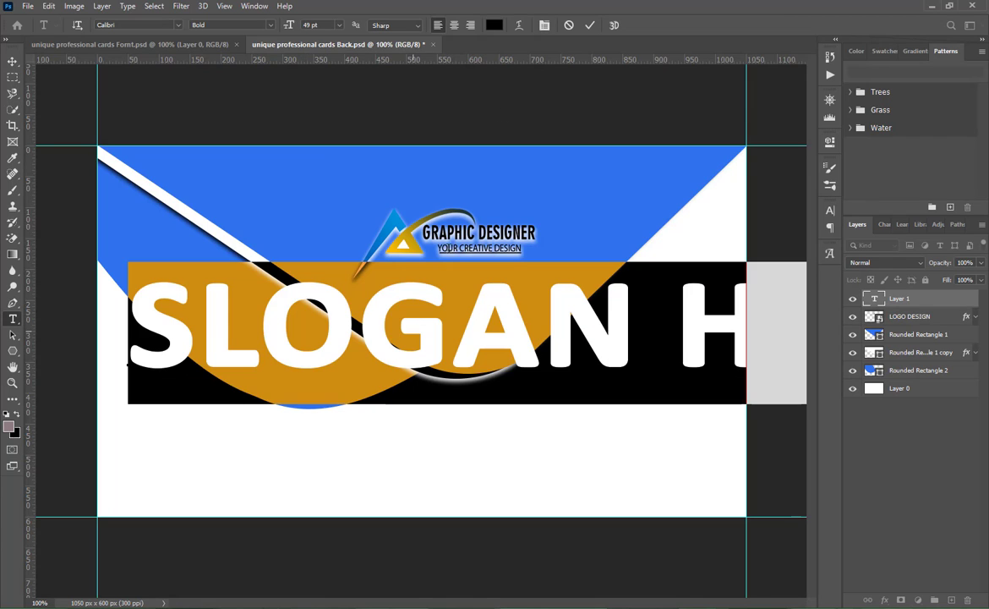
left_click_drag(290, 27, 267, 30)
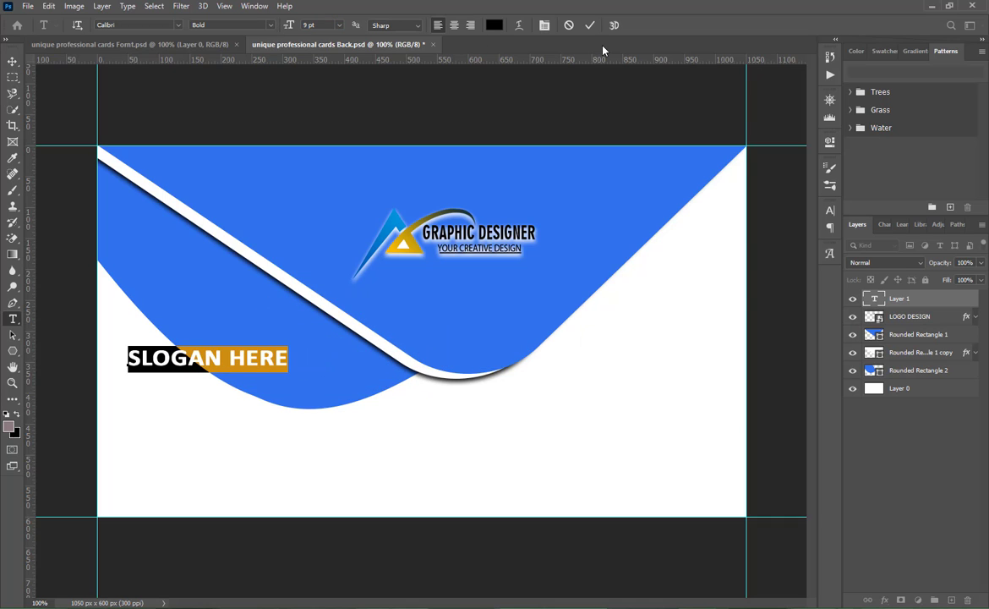
left_click(590, 27)
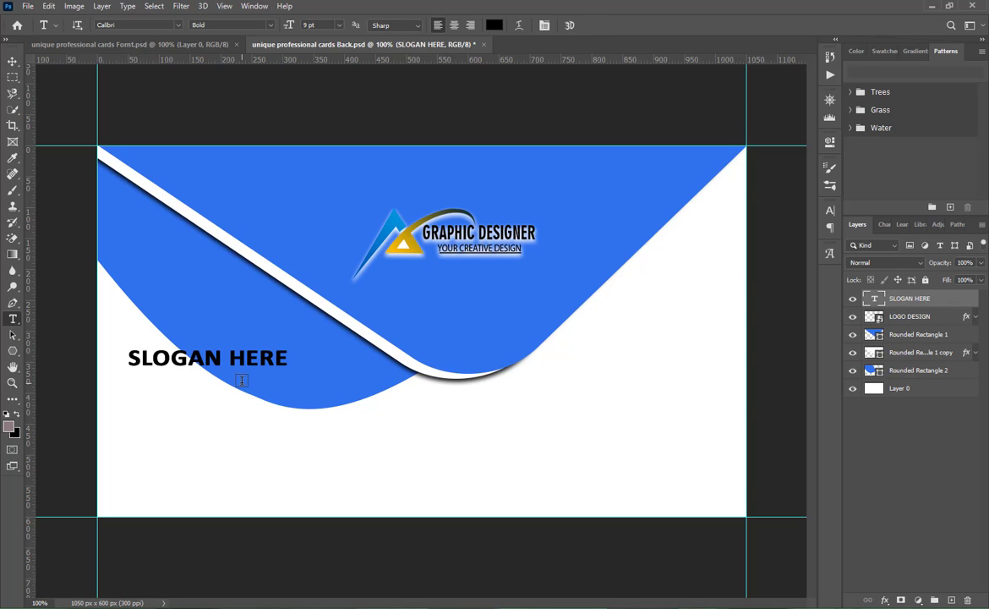
- Move the SLOGAN HERE text directly beneath the logo and recolor it white
key("v")
left_click_drag(245, 362, 491, 277)
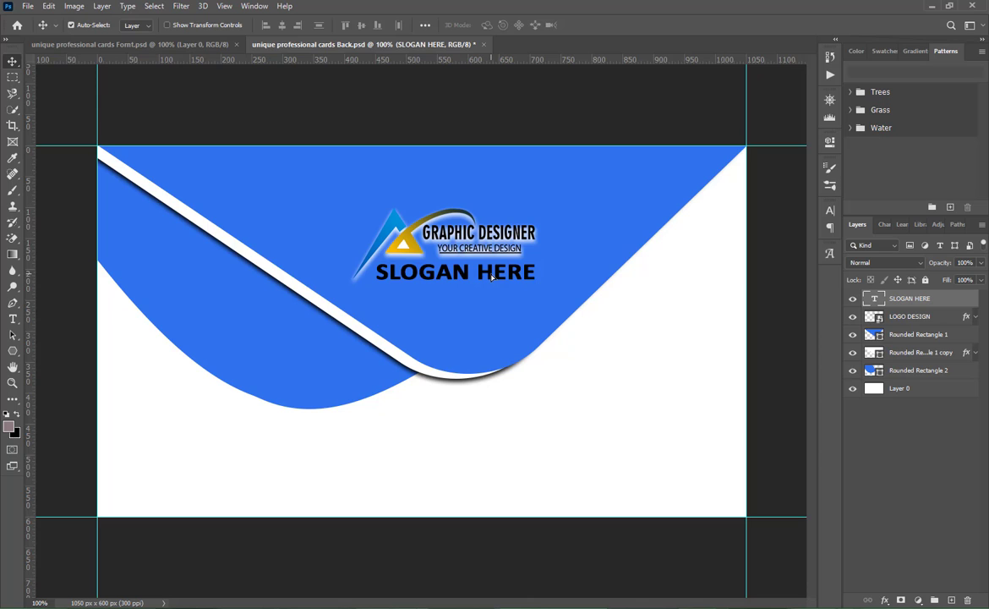
double_click(491, 275)
left_click(494, 25)
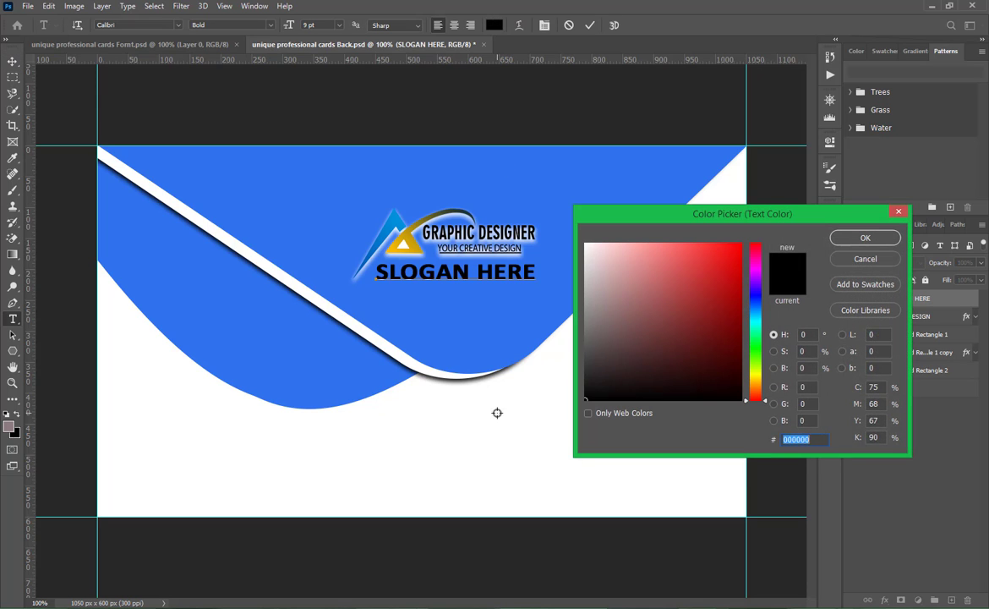
left_click(585, 245)
left_click(864, 237)
key("ctrl+Return")
key("v")
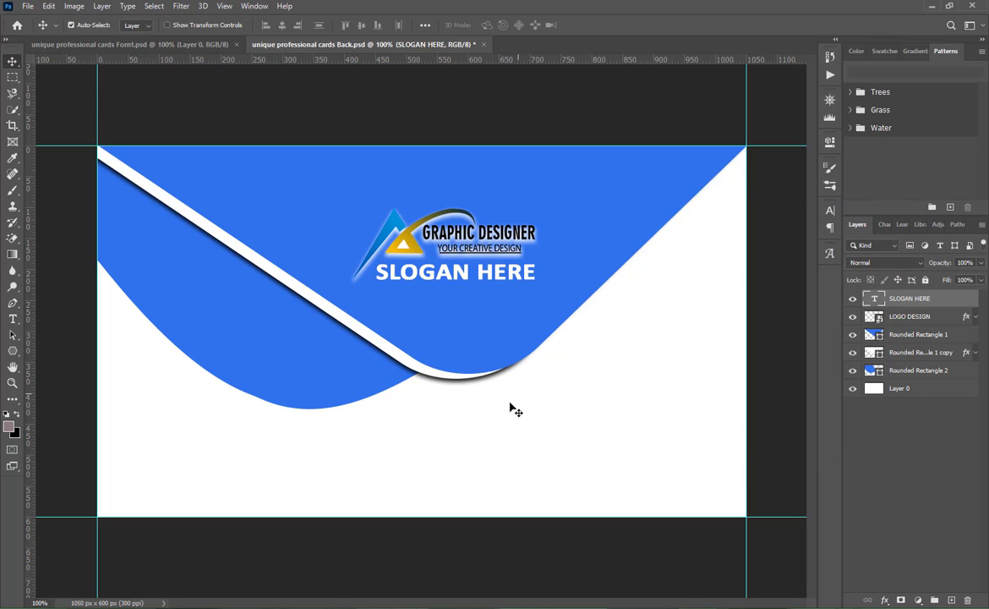
- Scale the SLOGAN HERE text down to the width of the GRAPHIC DESIGNER lettering and align it beneath
key("ctrl+t")
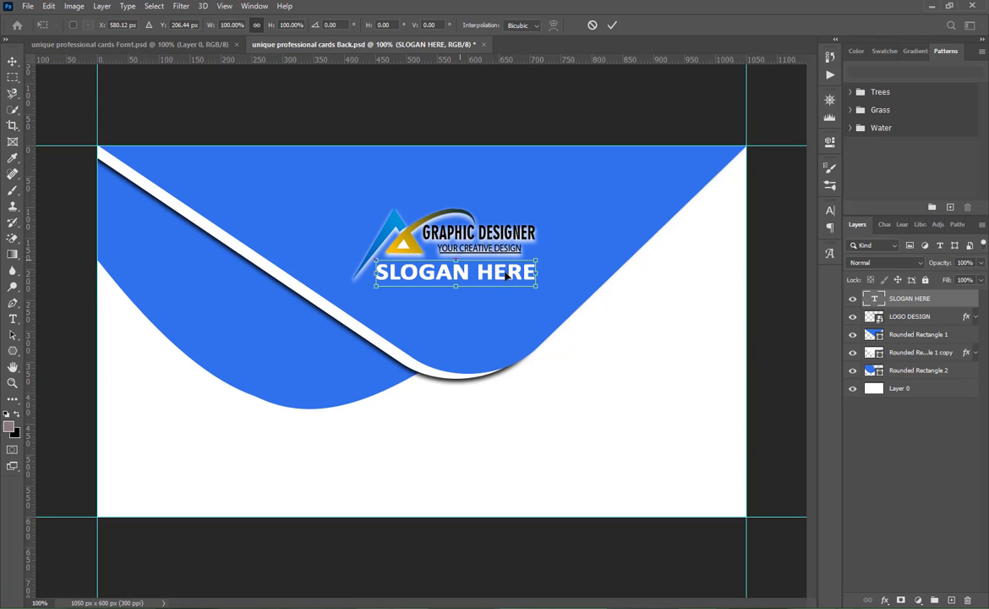
mouse_move(538, 274)
left_mouse_down()
mouse_move(502, 271)
mouse_move(533, 268)
left_mouse_up()
left_click(610, 25)
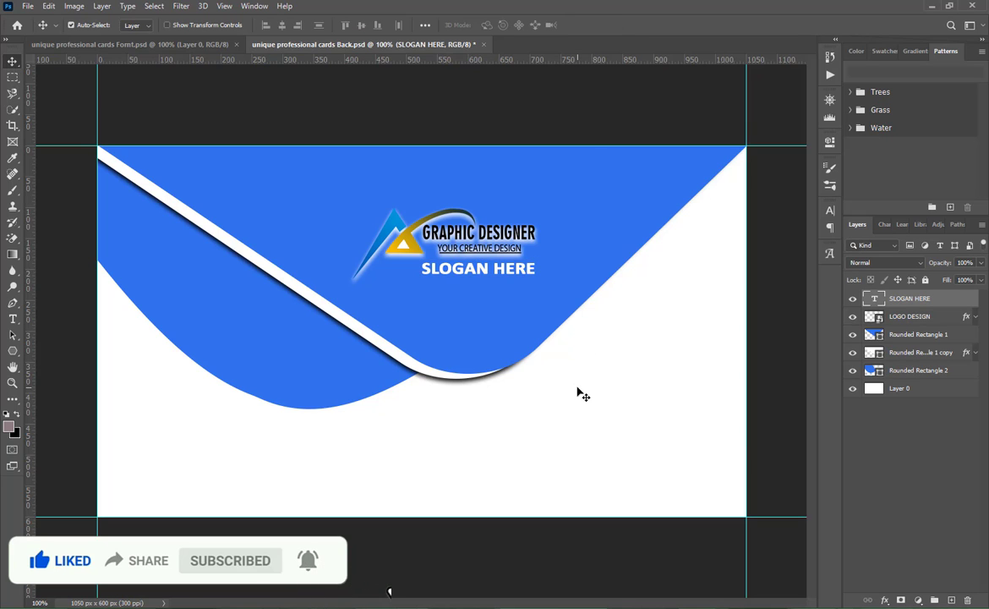
- Change the fill of Rounded Rectangle 1 to the more saturated blue 065af4
double_click(879, 339)
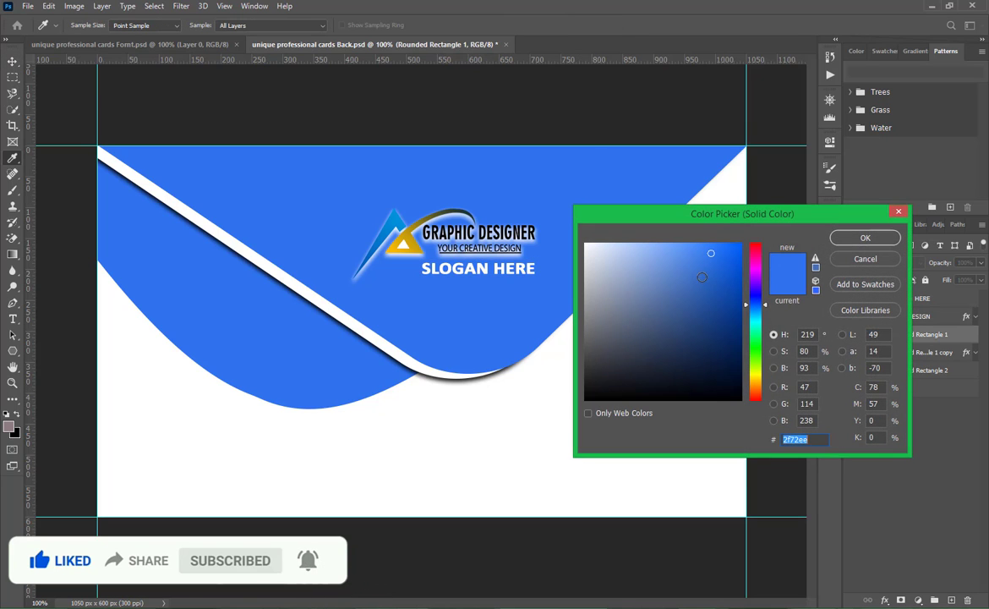
left_click(732, 252)
left_click_drag(732, 252, 738, 249)
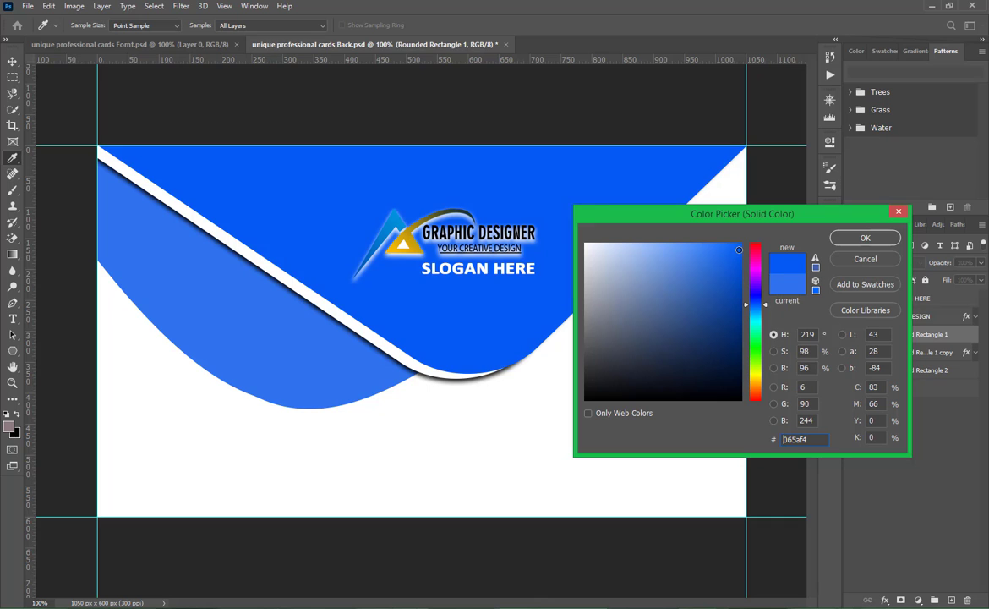
left_click(865, 238)
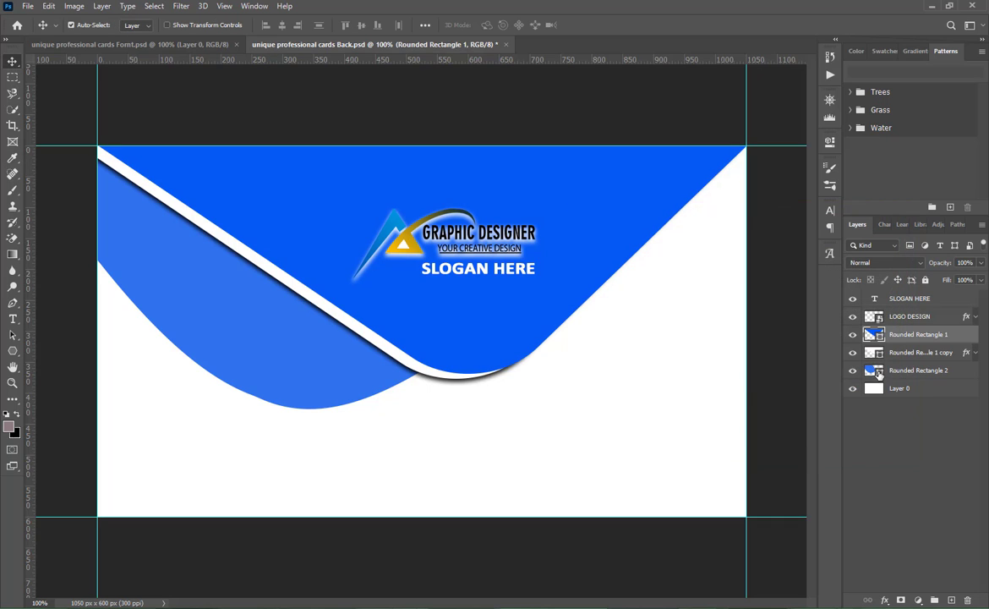
- Recolor Rounded Rectangle 2 by sampling the upper flap's blue (0559f4) and nudge the shape slightly up and left
double_click(879, 374)
left_click(563, 275)
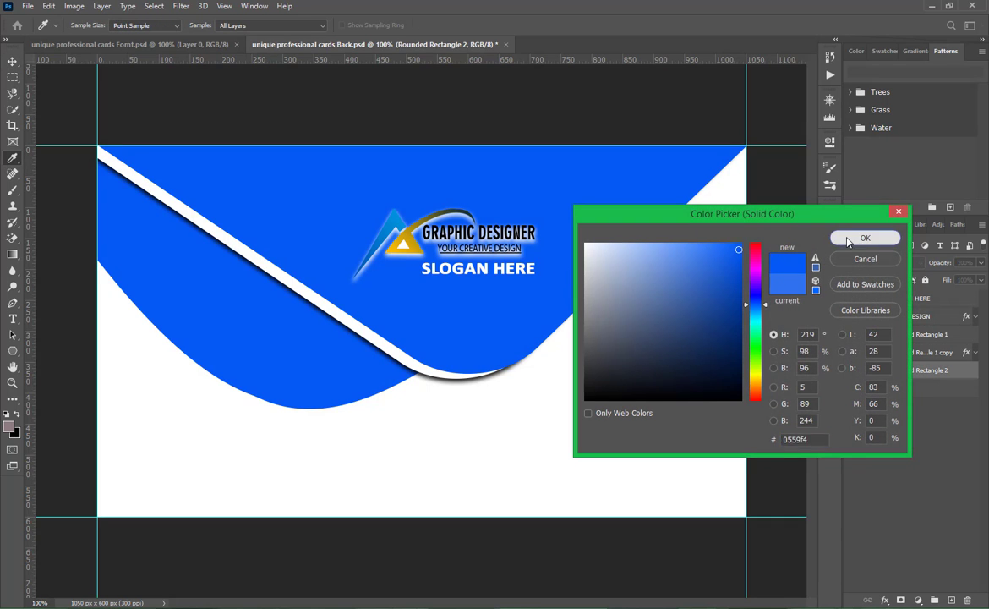
left_click(854, 239)
mouse_move(321, 377)
left_mouse_down()
mouse_move(336, 375)
mouse_move(344, 358)
mouse_move(319, 355)
mouse_move(314, 372)
left_mouse_up()
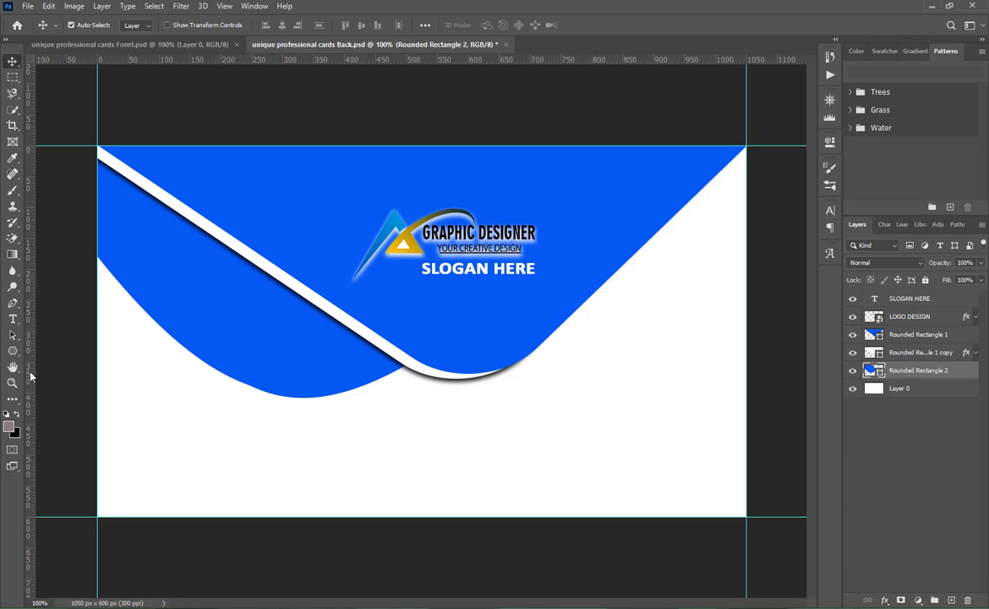
- Start a text line reading "WWW" near the card's lower edge and color it dark gray 4f4d4d
left_click(12, 318)
left_click(265, 492)
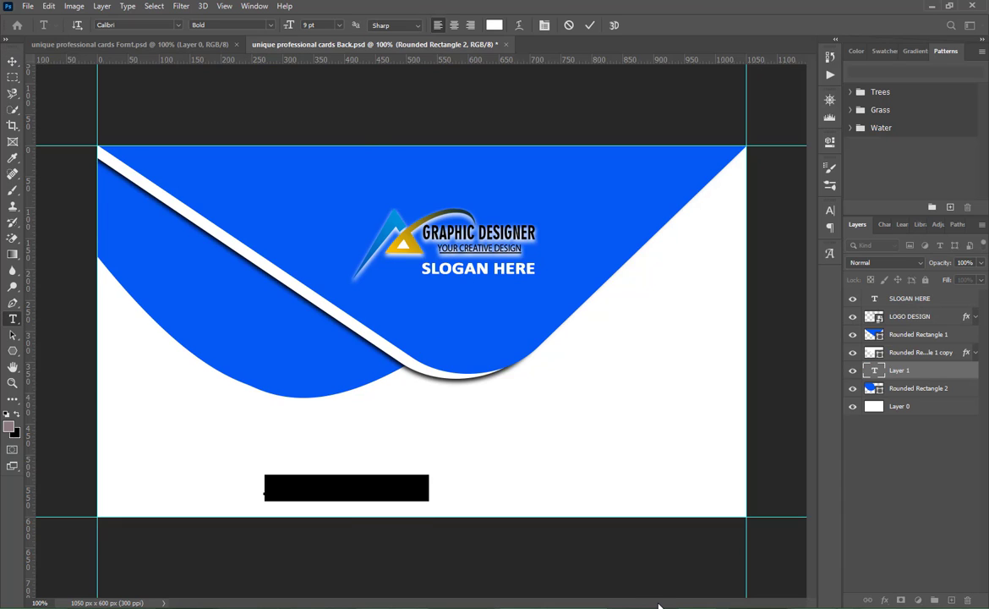
type("WW")
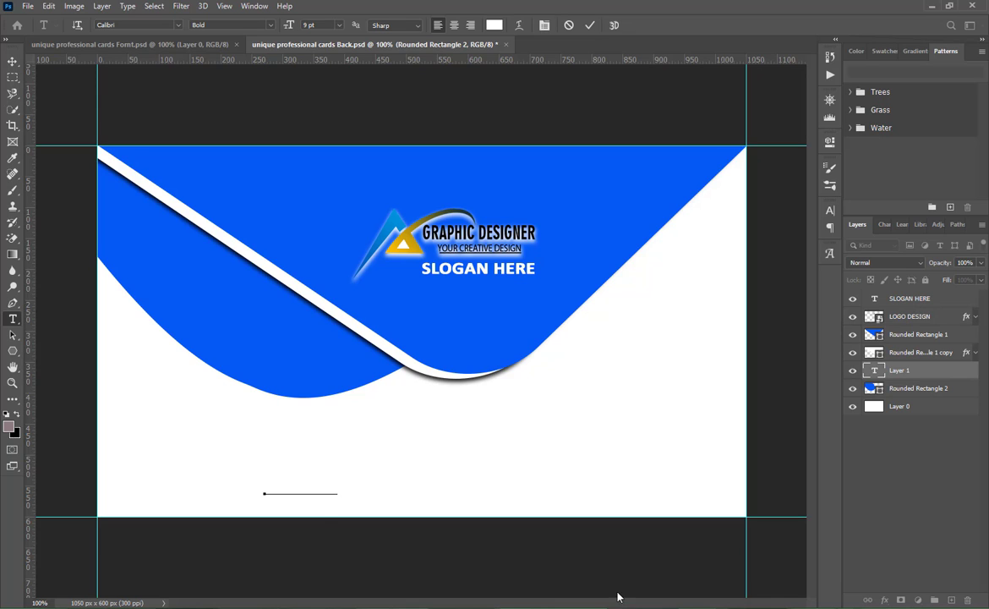
double_click(300, 481)
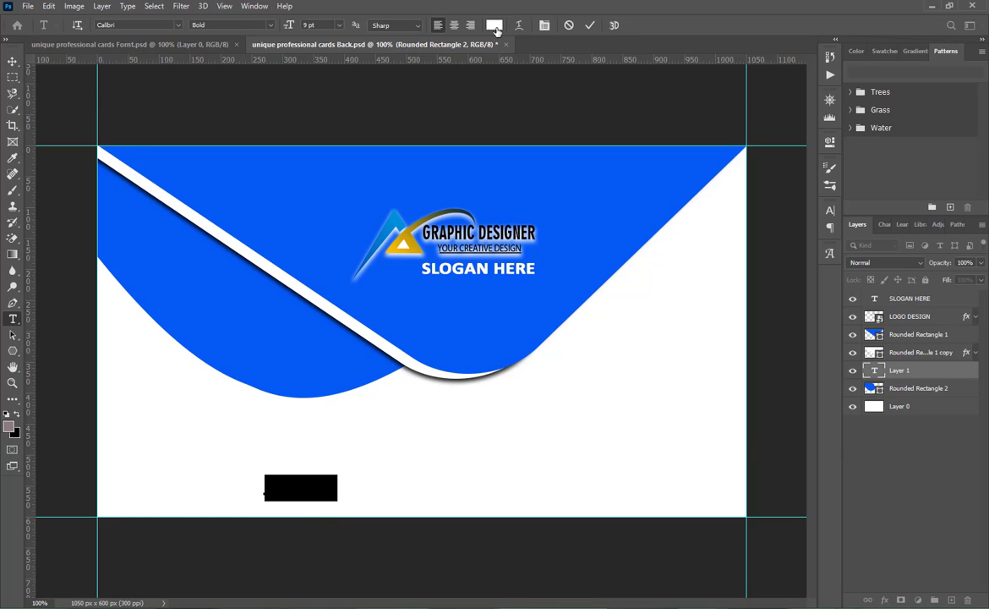
left_click(495, 26)
type("000000")
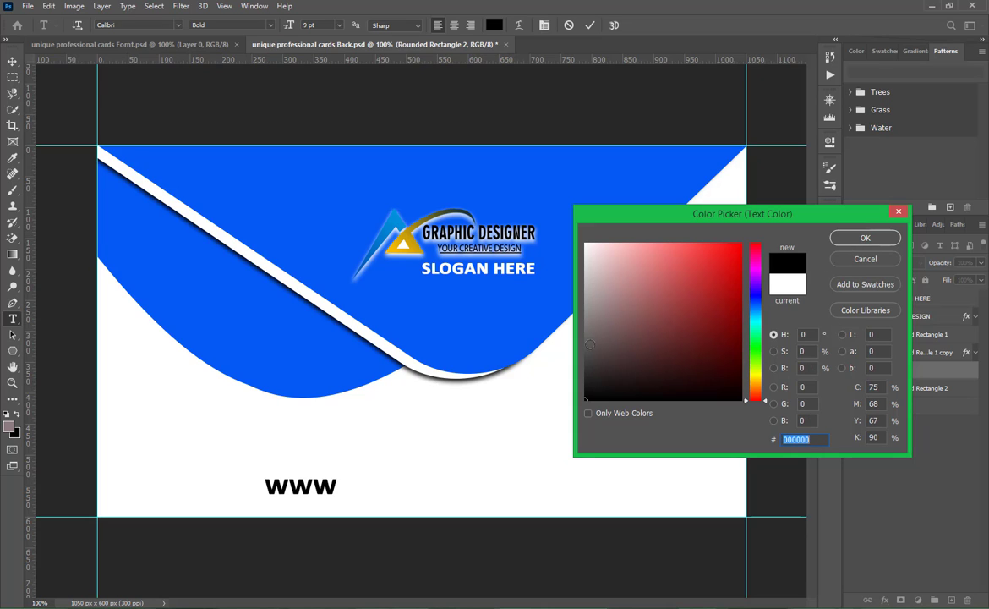
left_click(589, 351)
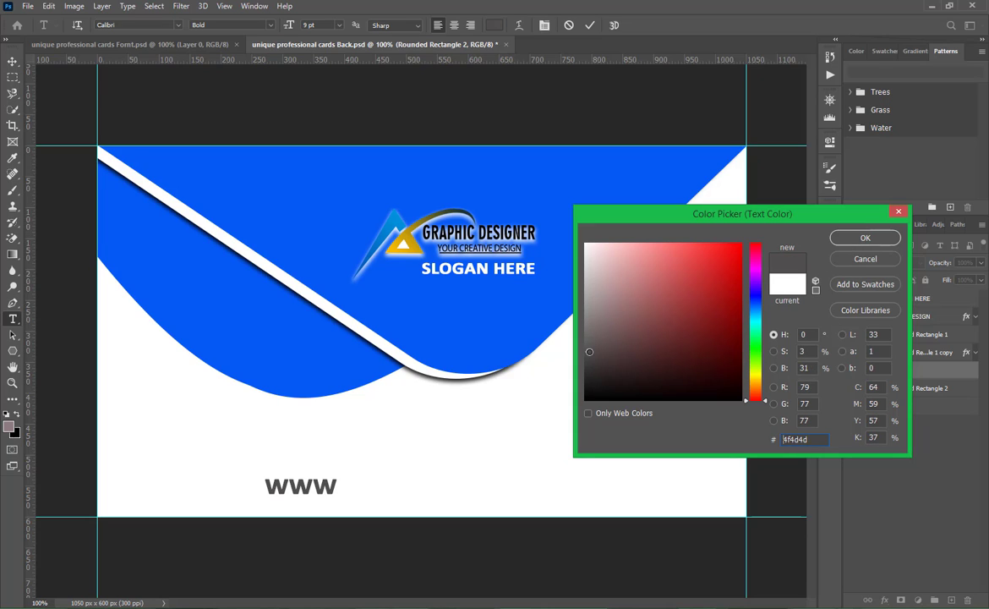
left_click(858, 244)
left_click(336, 484)
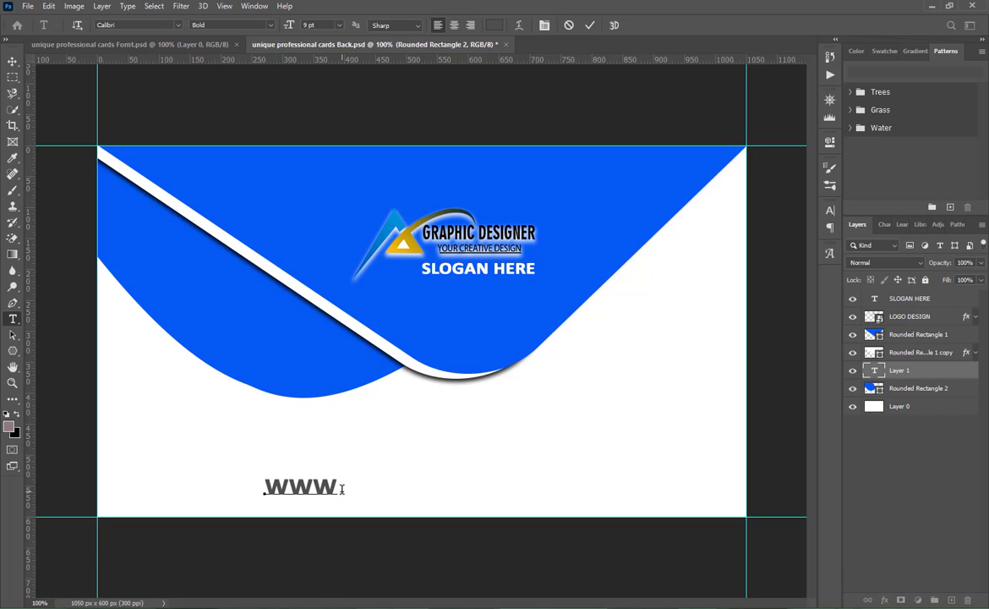
type(".YOURWEBSIT")
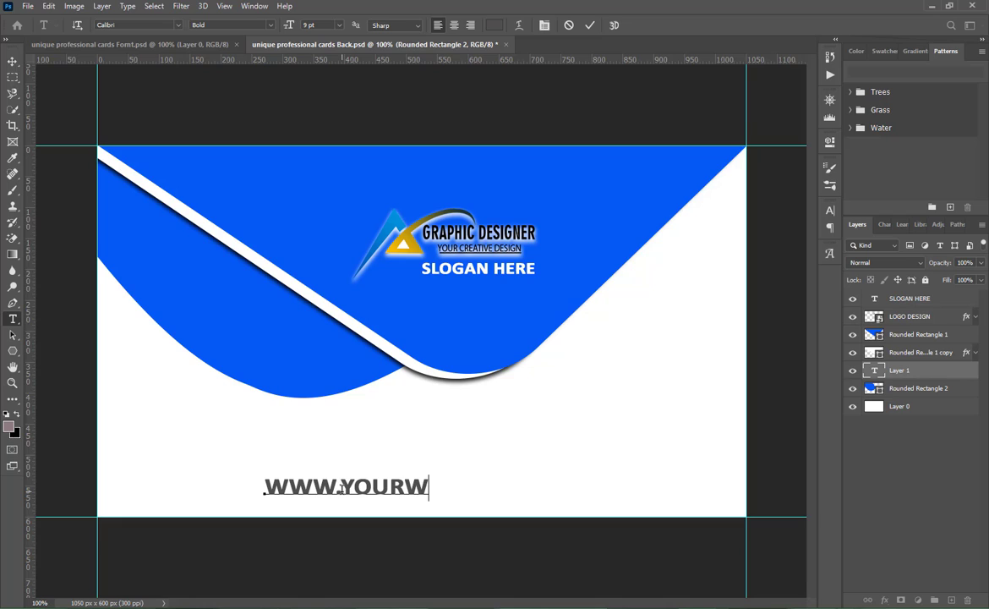
type("E")
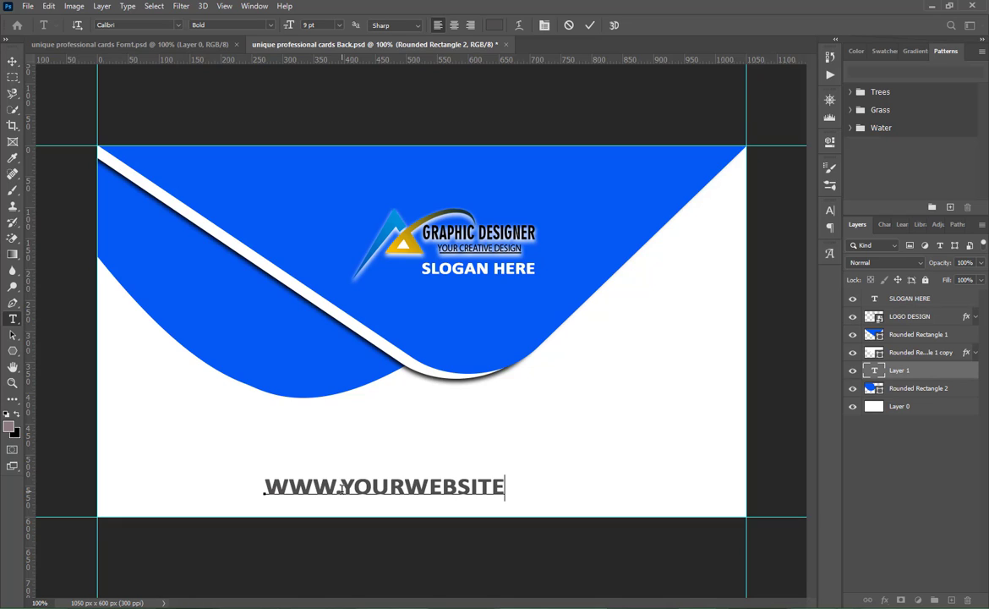
type("/ORG")
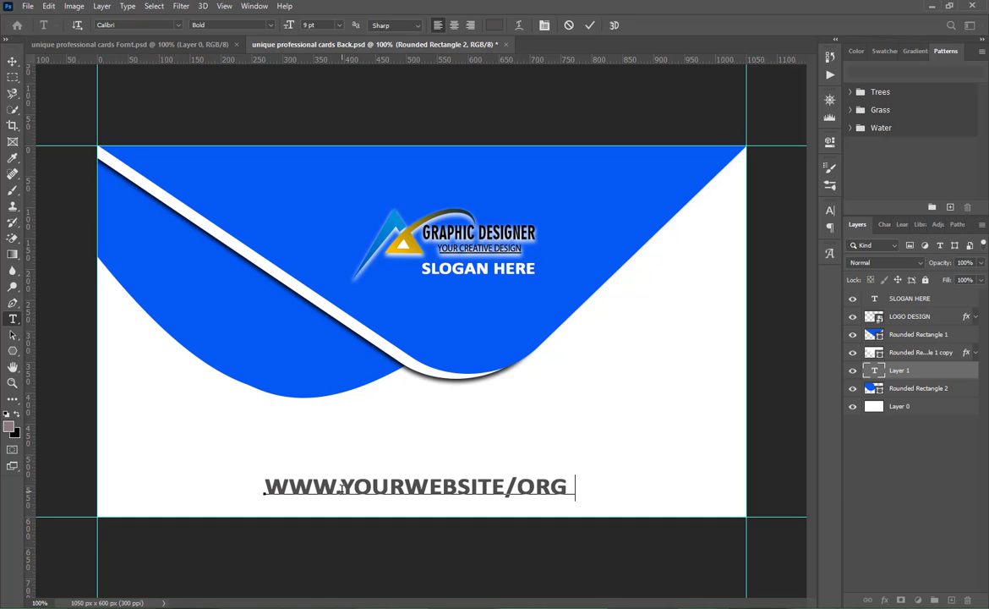
type(".COM")
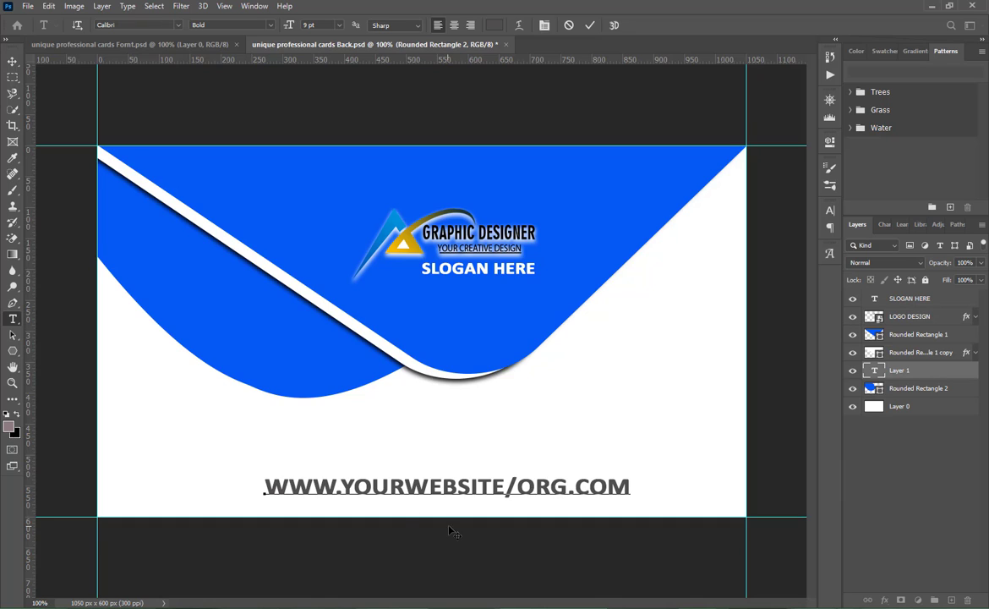
left_click_drag(450, 530, 426, 544)
- Set the whole website line to Calibri Light at 6 pt and commit the text
key("ctrl+a")
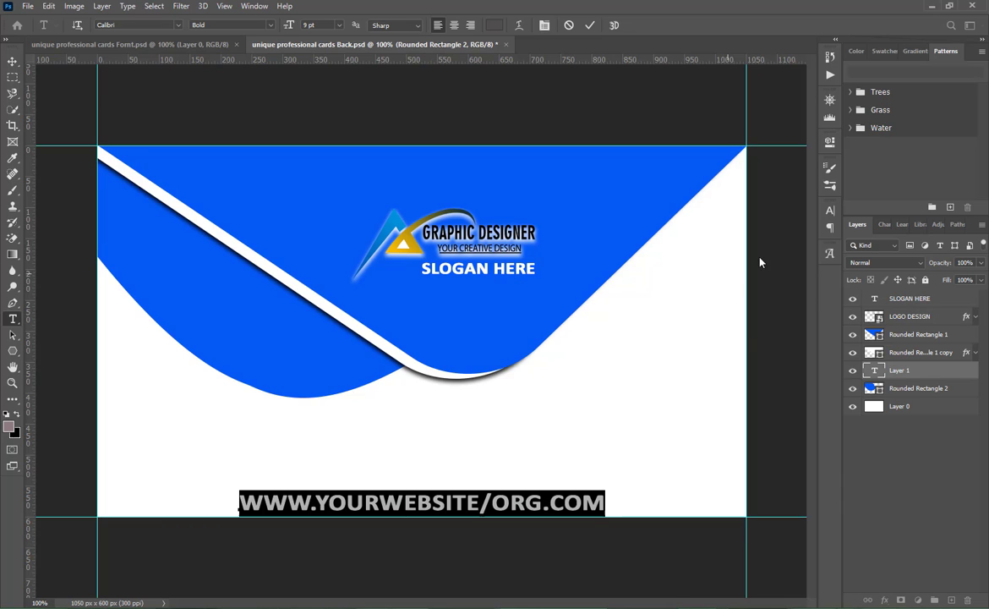
left_click(831, 212)
left_click(810, 228)
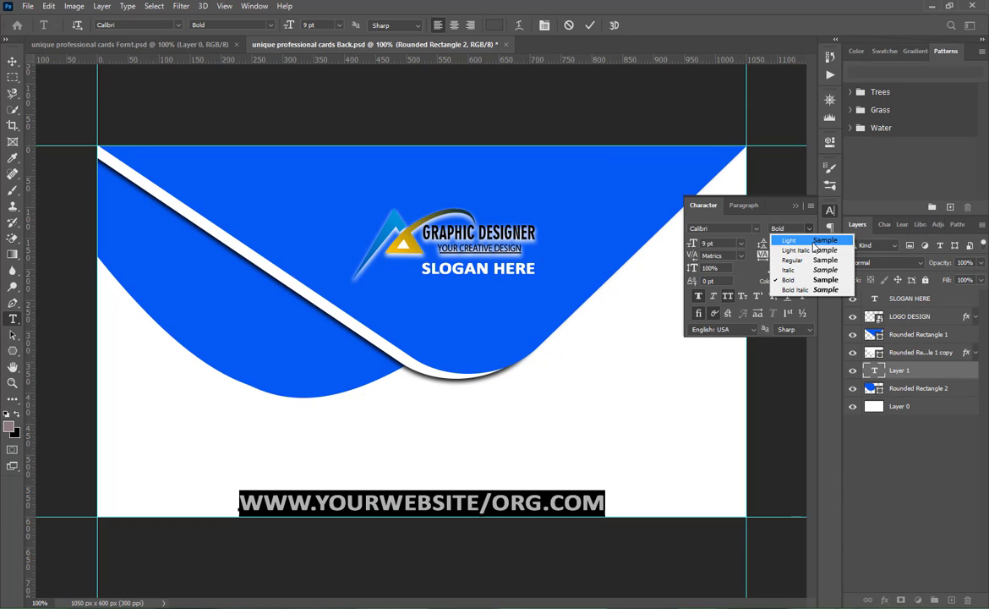
left_click(742, 259)
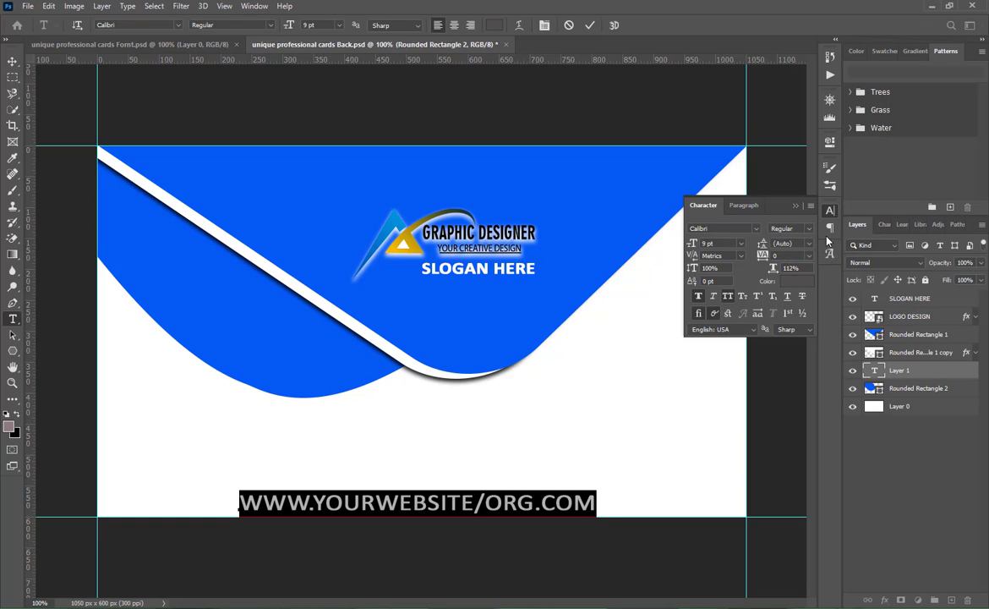
left_click(809, 229)
left_click(825, 243)
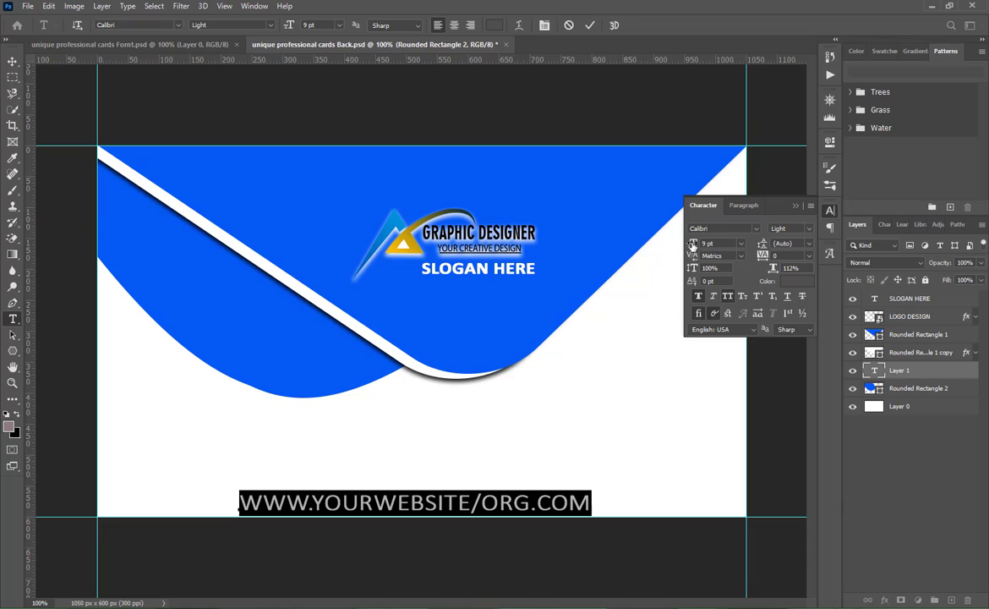
left_click_drag(693, 244, 691, 245)
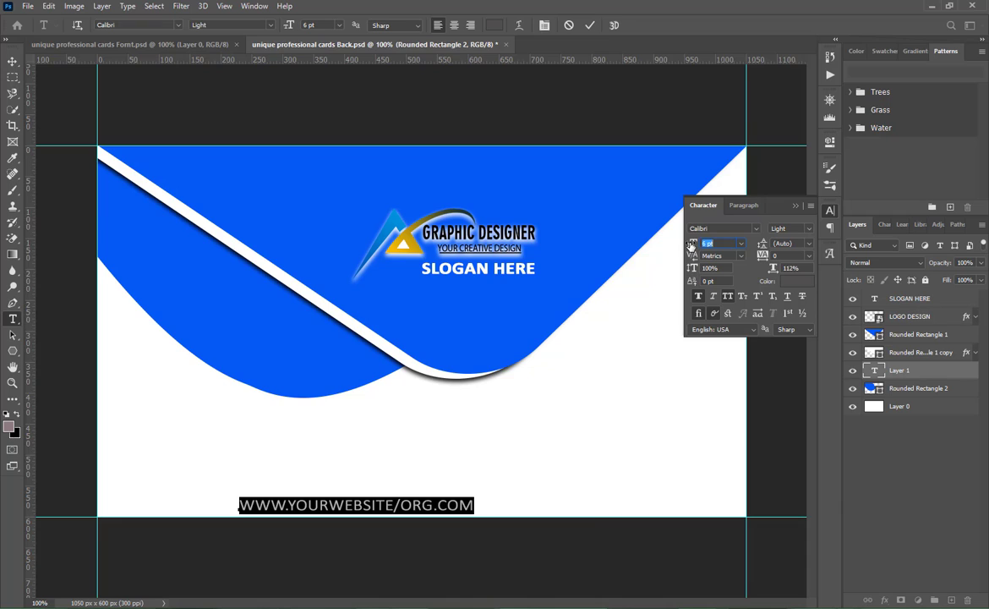
left_click(589, 24)
- Move the website line slightly right along the card's lower edge and save the back card file
key("v")
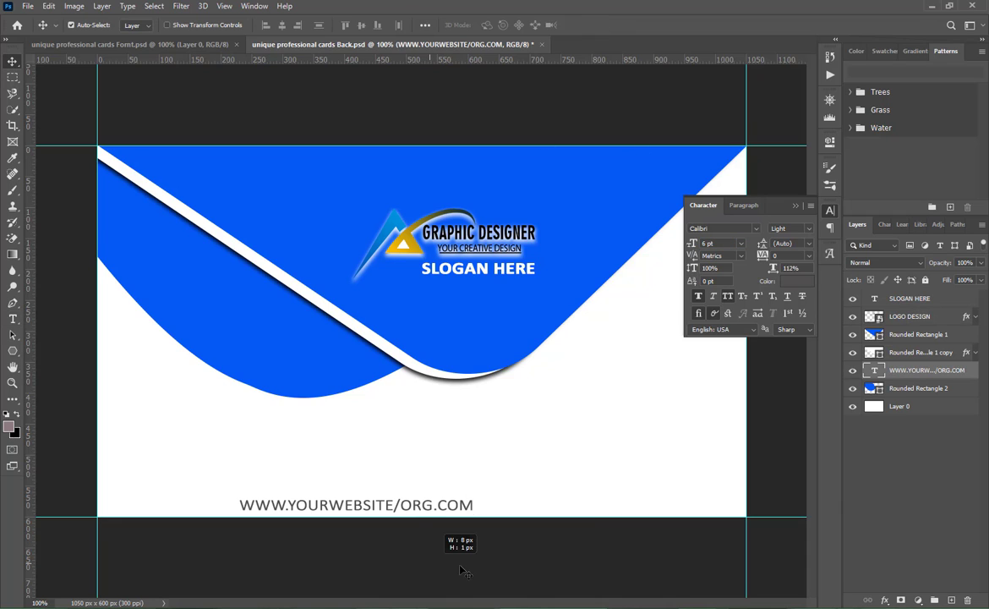
left_click_drag(415, 512, 447, 506)
key("ctrl+s")
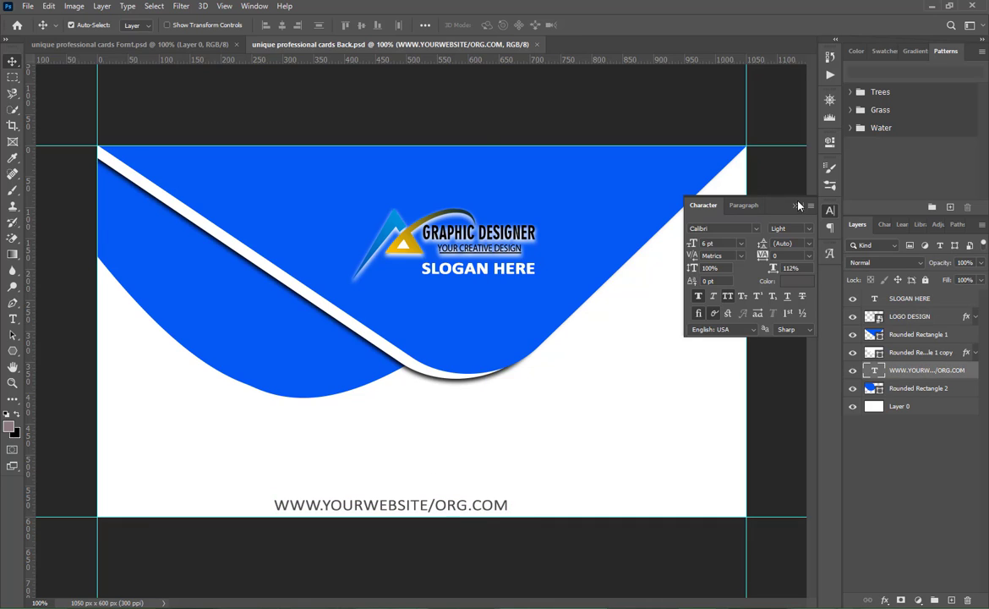
left_click(796, 206)
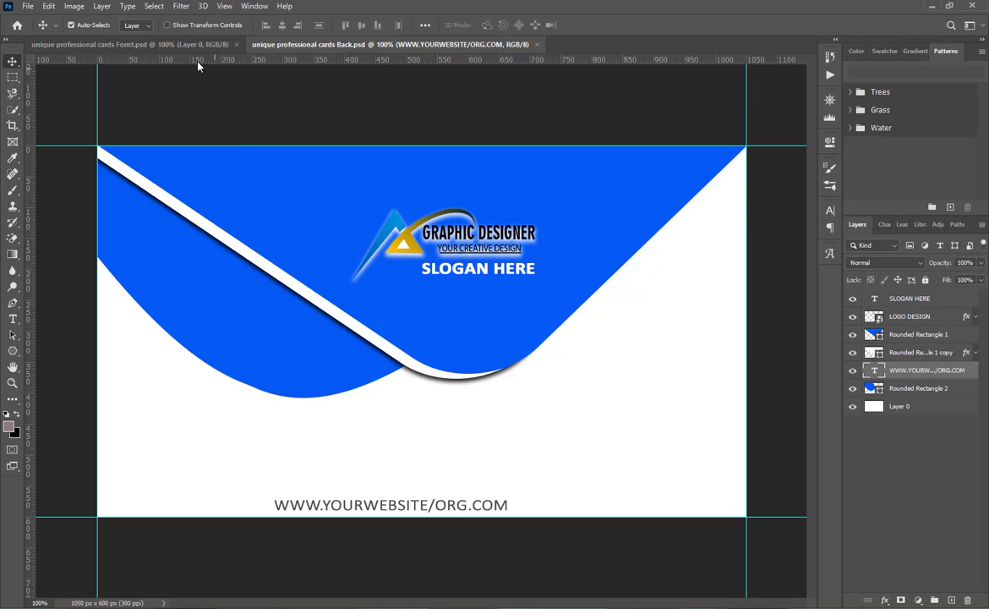
- Copy the blue flap and its shadowed white copy into the front card file and fit them against the card's upper edge
left_click(158, 44)
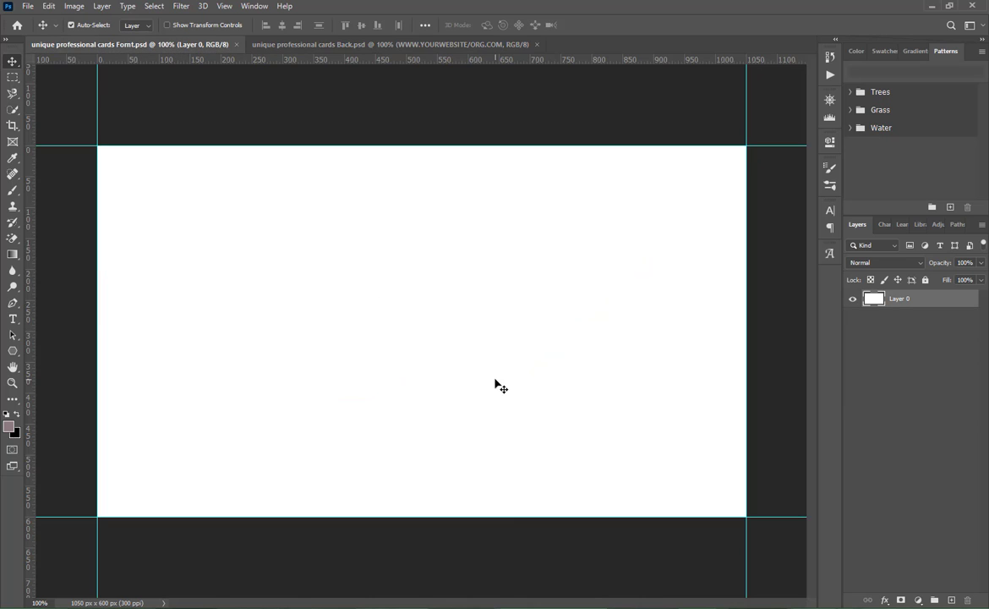
left_click(351, 44)
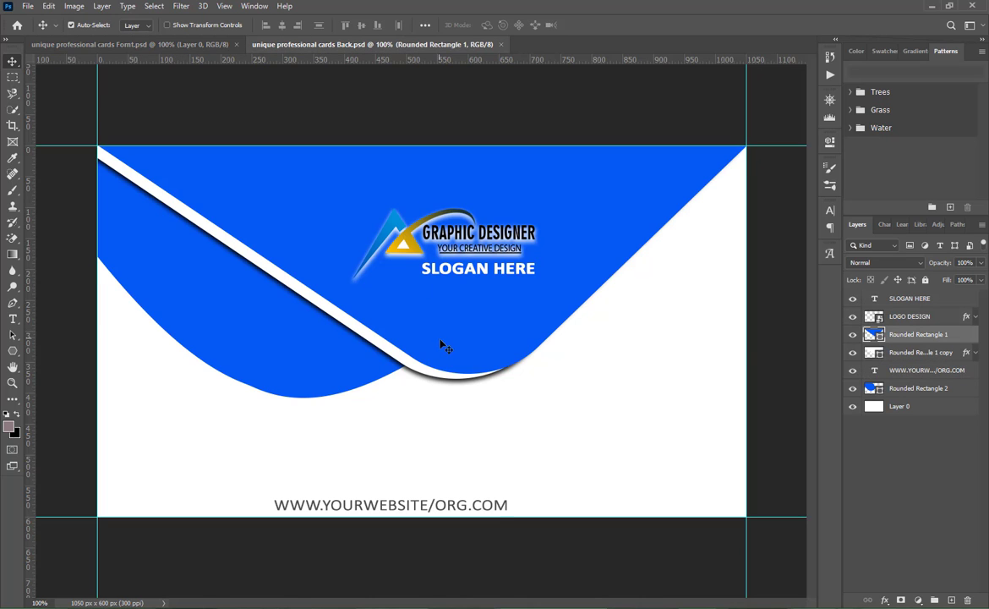
left_click(438, 374, "shift")
left_click_drag(435, 373, 292, 214)
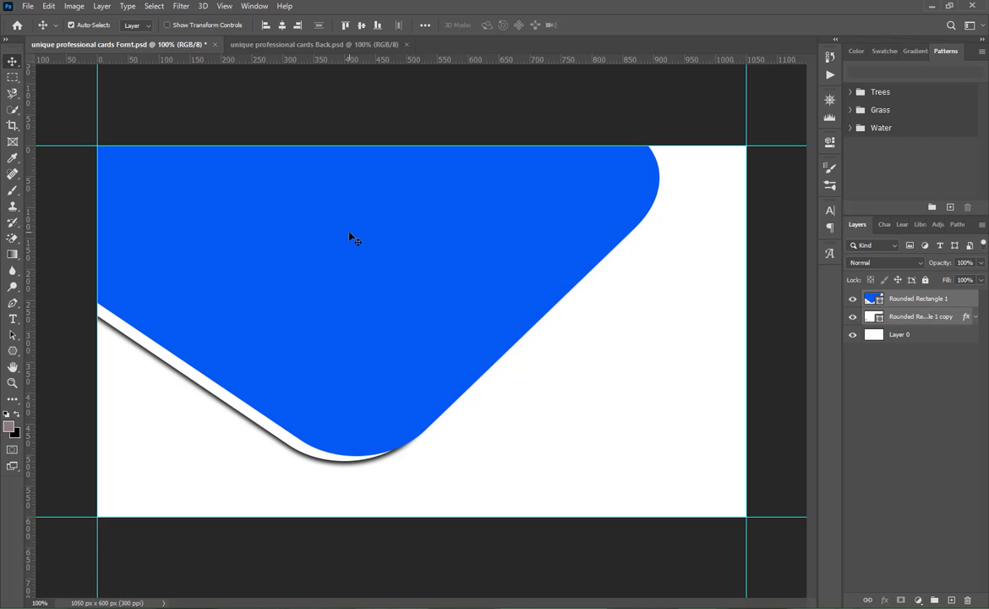
left_click_drag(341, 265, 461, 189)
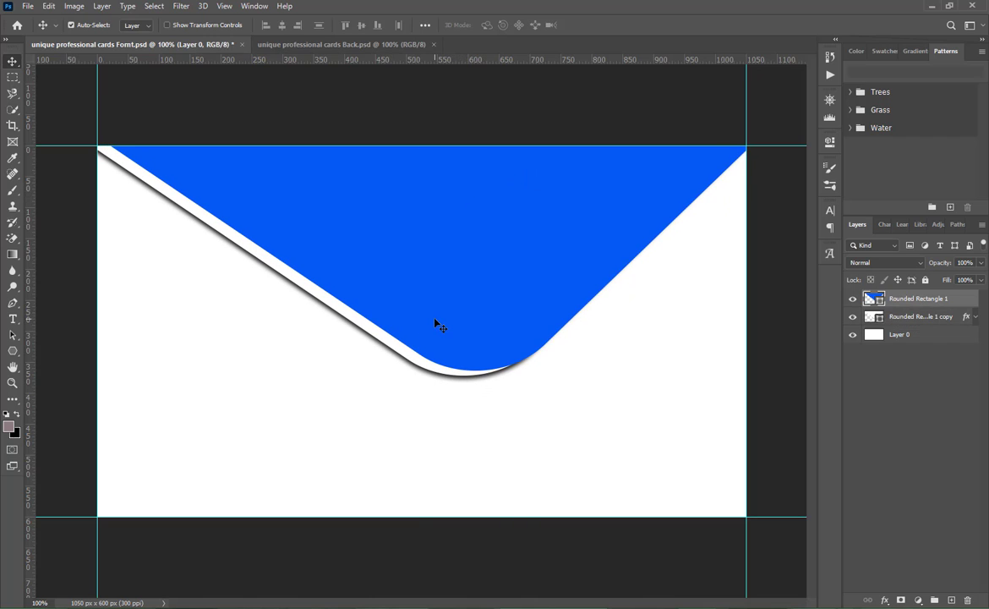
- Duplicate Rounded Rectangle 1, place the copy beneath the white shape in the layer order, and offset it down and left as a second band
left_click(434, 324)
left_click_drag(442, 311, 359, 355)
left_click_drag(936, 302, 918, 343)
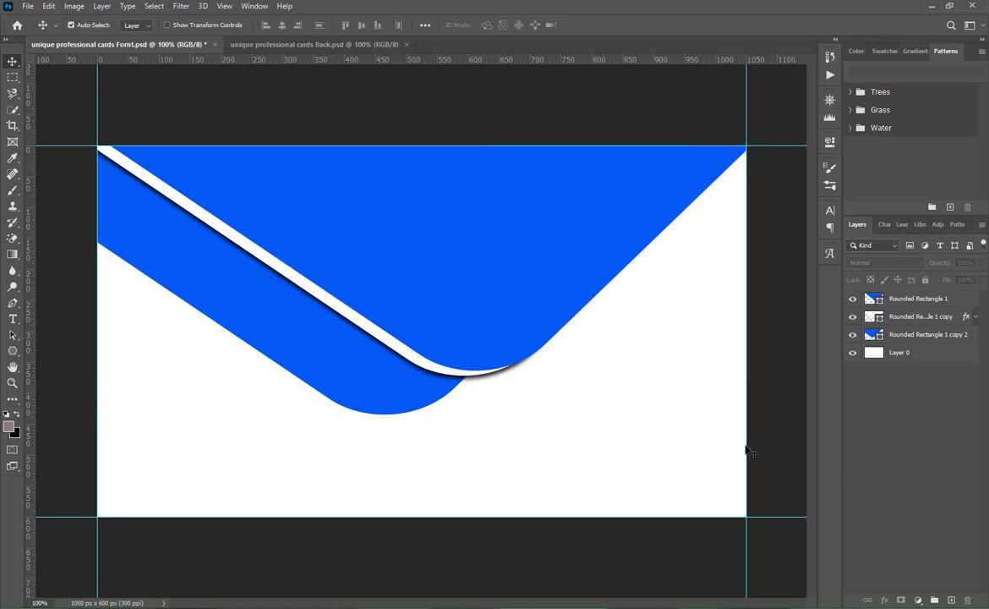
left_click_drag(320, 381, 353, 369)
- Copy the white shape's drop shadow style onto Rounded Rectangle 1 copy 2, nudge that shape slightly, and save the file
right_click(909, 322)
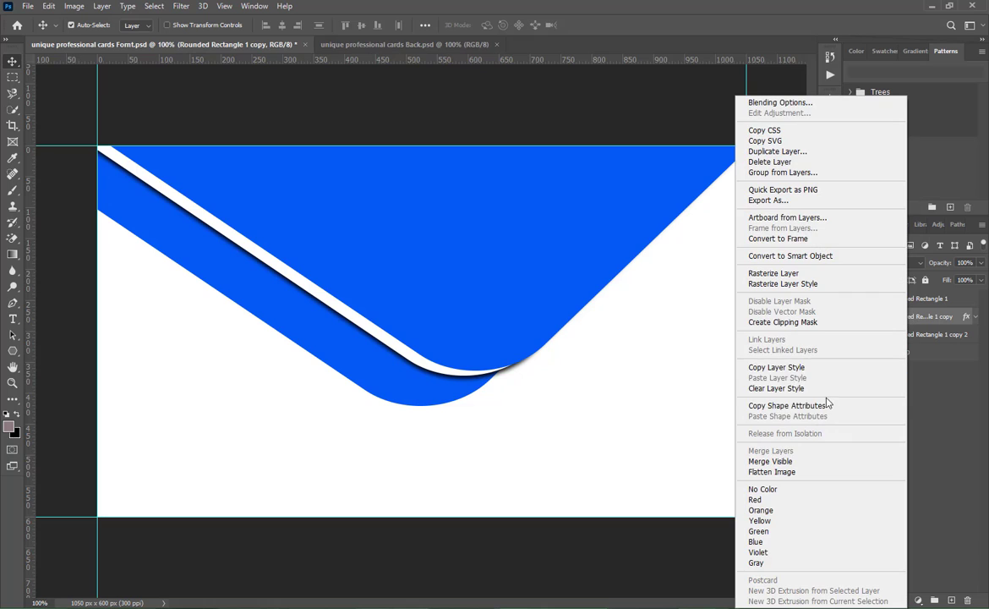
left_click(794, 367)
right_click(909, 335)
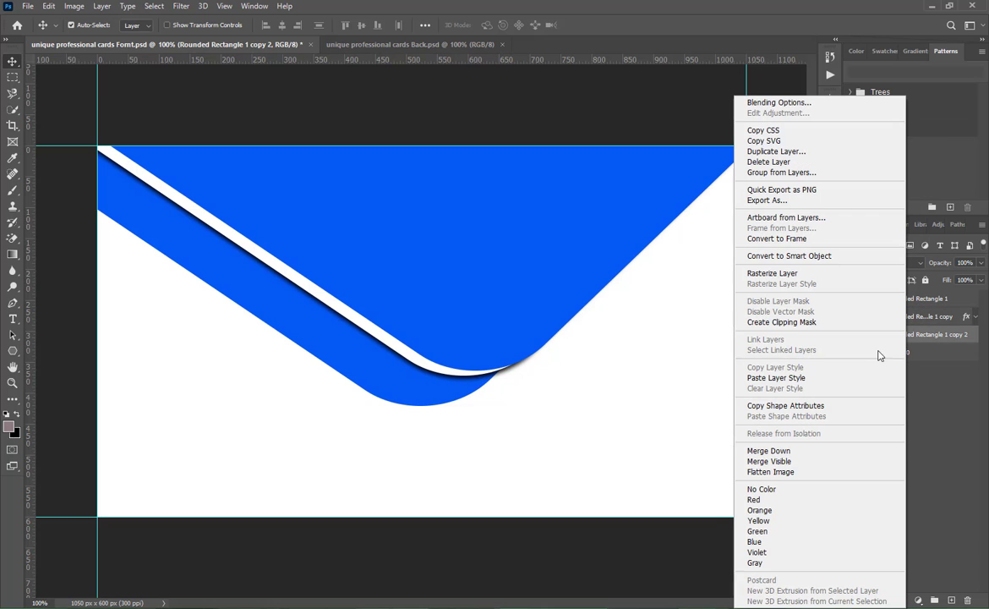
left_click(784, 378)
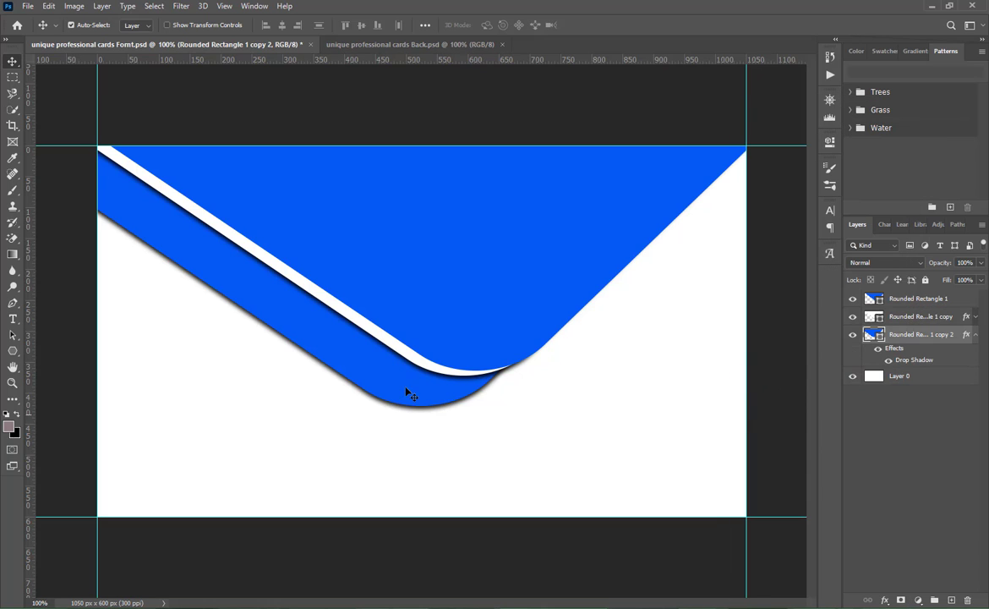
left_click_drag(387, 365, 385, 367)
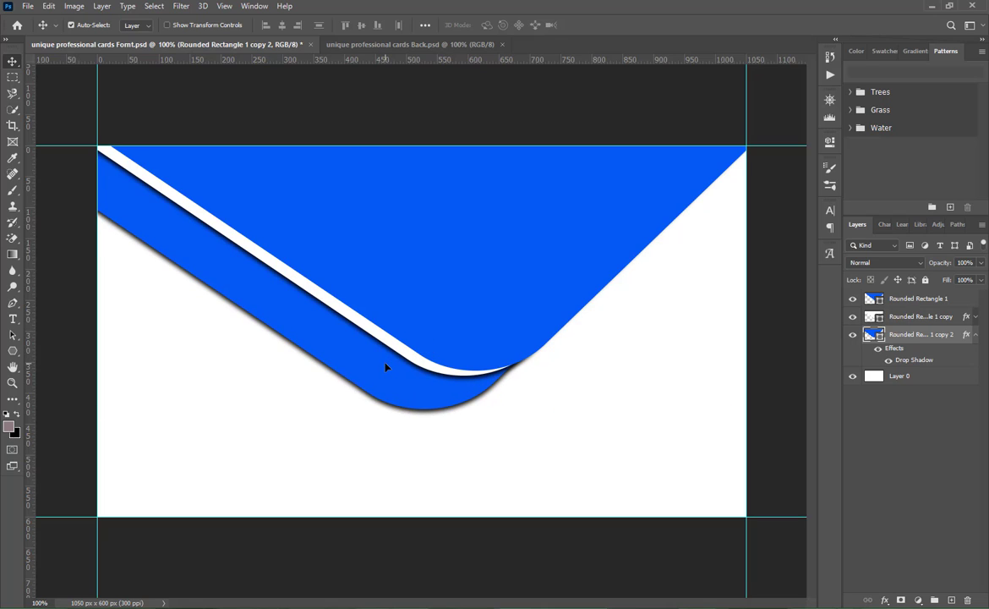
key("ctrl+s")
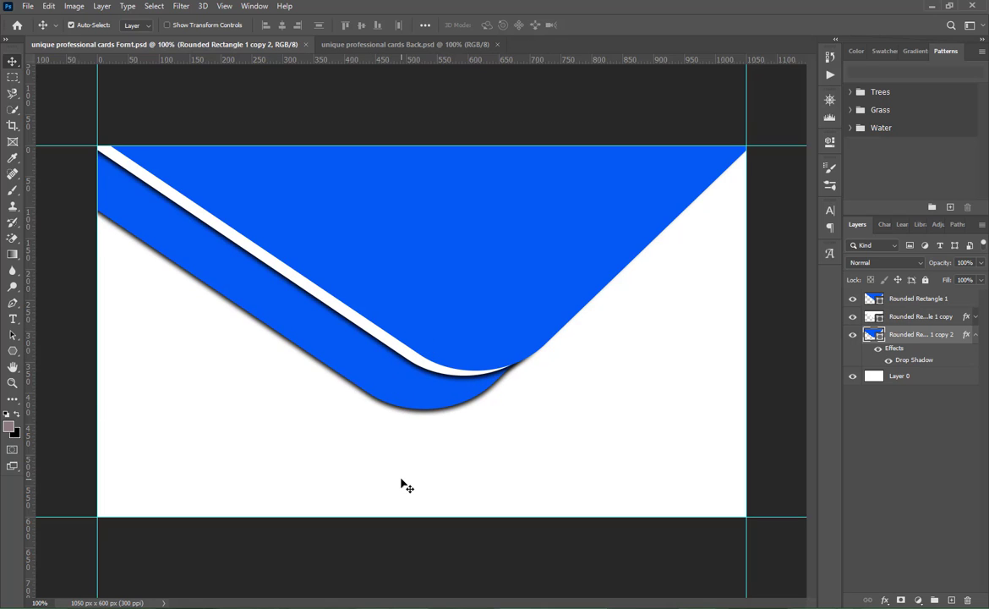
- Copy the SLOGAN HERE and LOGO DESIGN layers from the back card into the front card and place them above all other layers
left_click(362, 44)
left_click(479, 272)
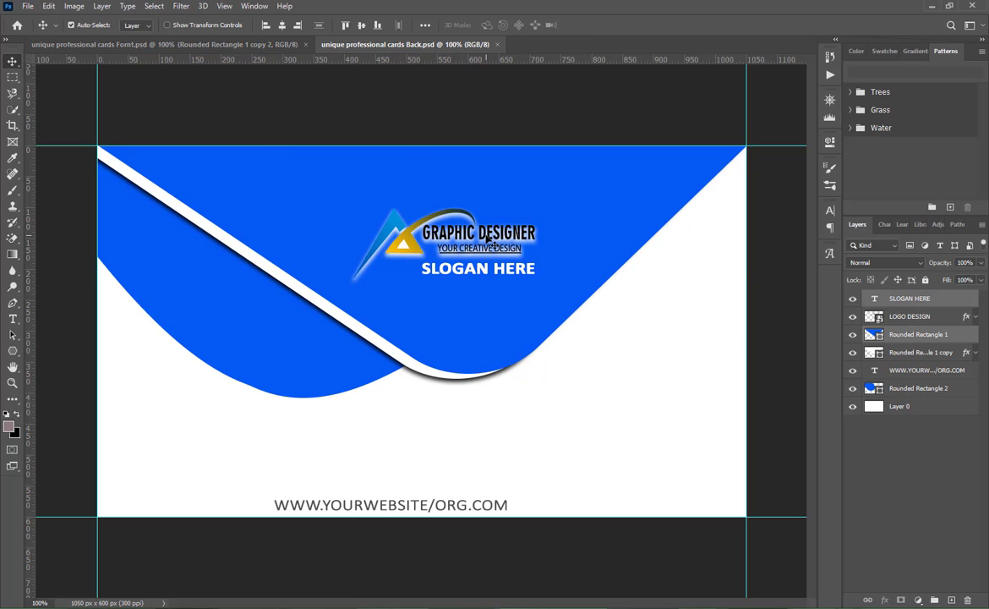
left_click(910, 316, "shift")
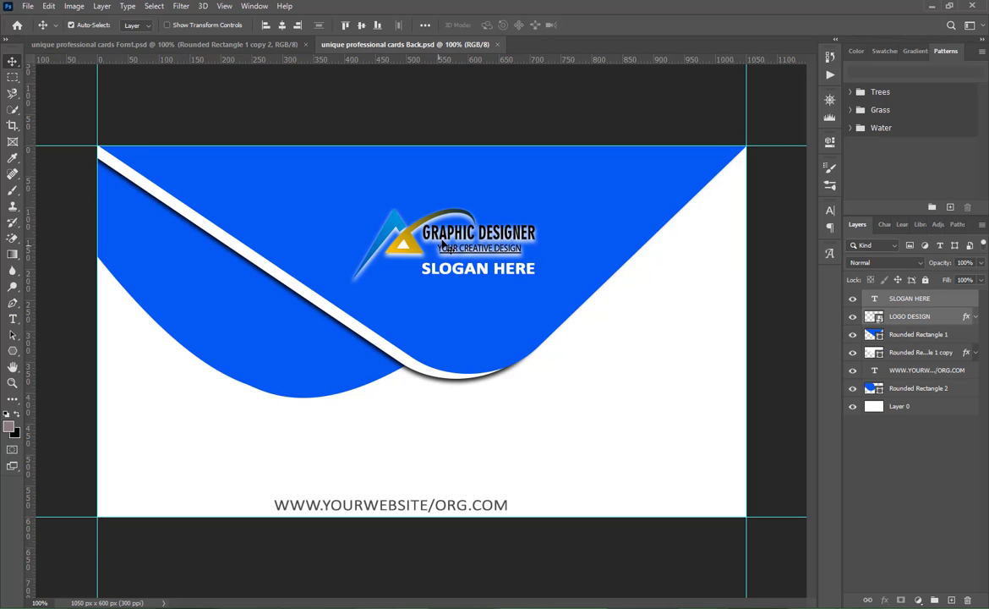
left_click_drag(410, 224, 373, 51)
left_click_drag(269, 41, 374, 275)
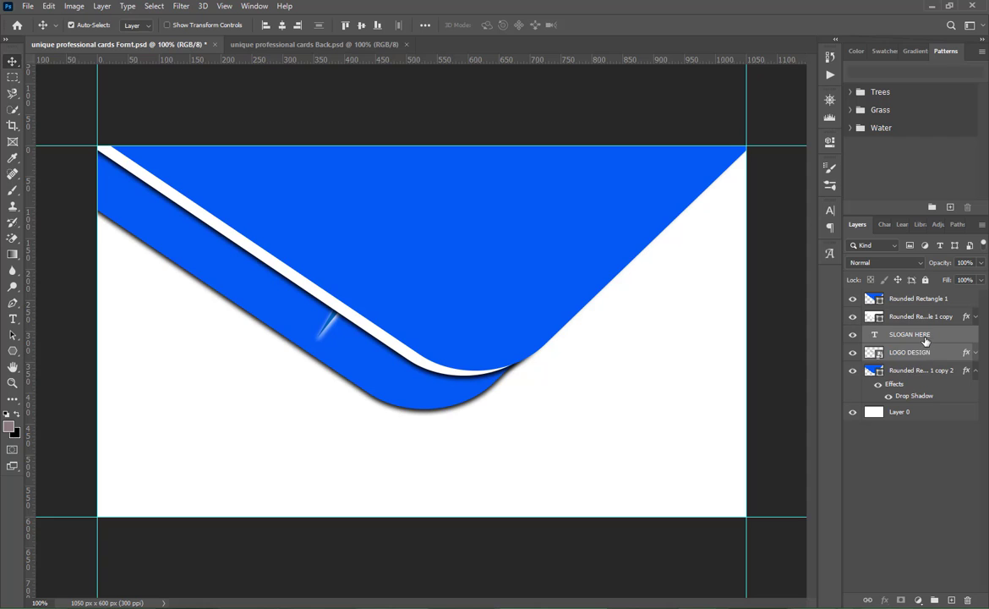
left_click_drag(914, 364, 918, 297)
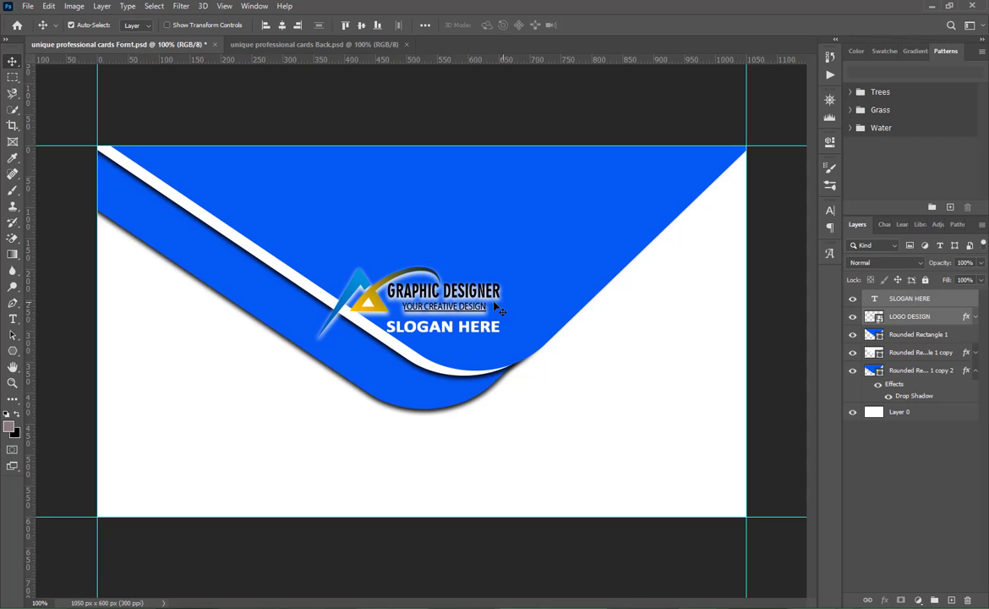
- Scale the logo and slogan together to about 106% and position them in the middle of the blue flap
left_click_drag(423, 277, 497, 231)
key("ctrl+t")
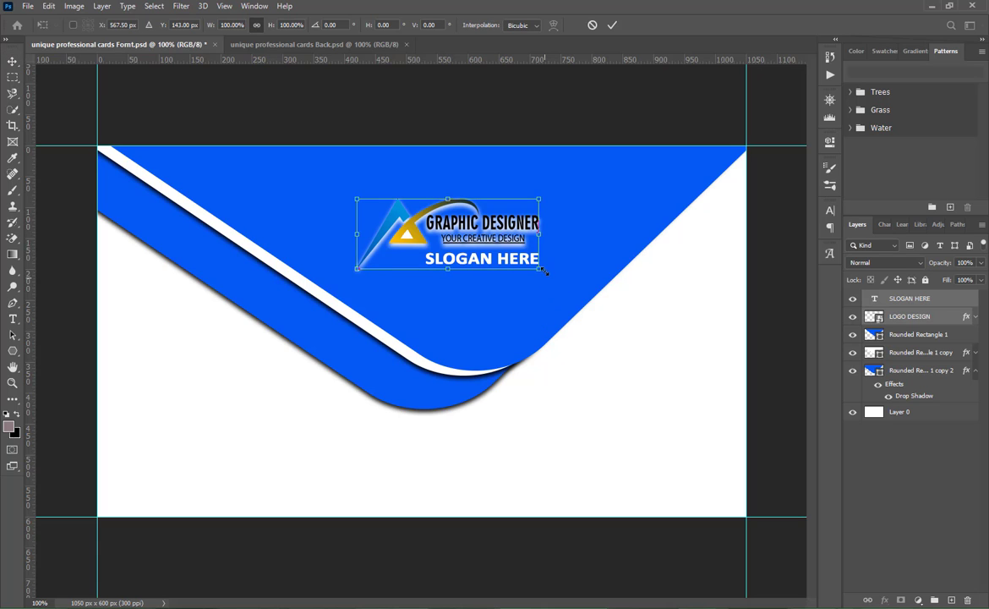
mouse_move(546, 270)
left_mouse_down()
mouse_move(556, 275)
mouse_move(524, 252)
mouse_move(536, 282)
mouse_move(527, 279)
left_mouse_up()
left_click_drag(523, 269, 524, 268)
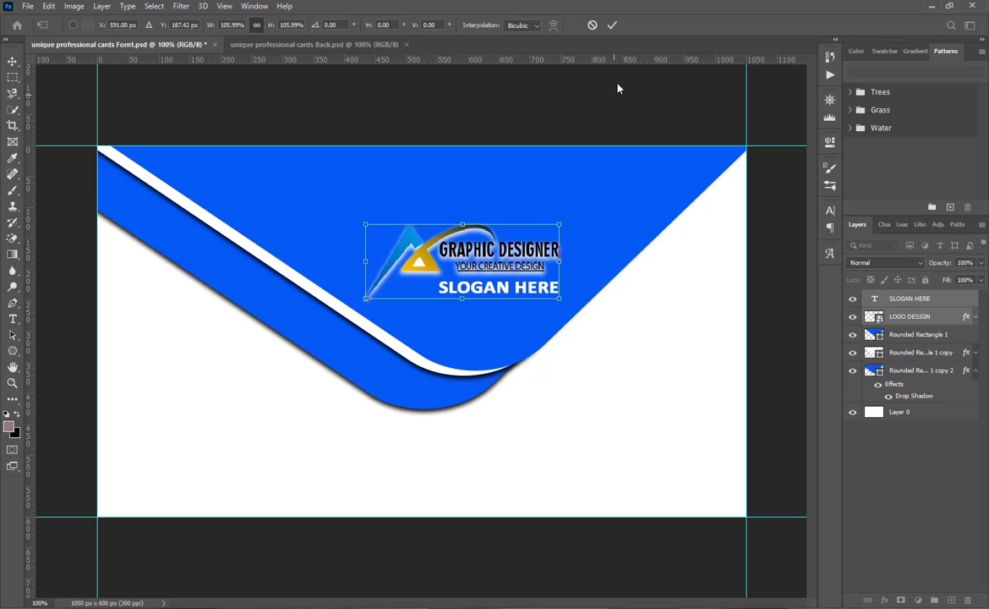
left_click(612, 24)
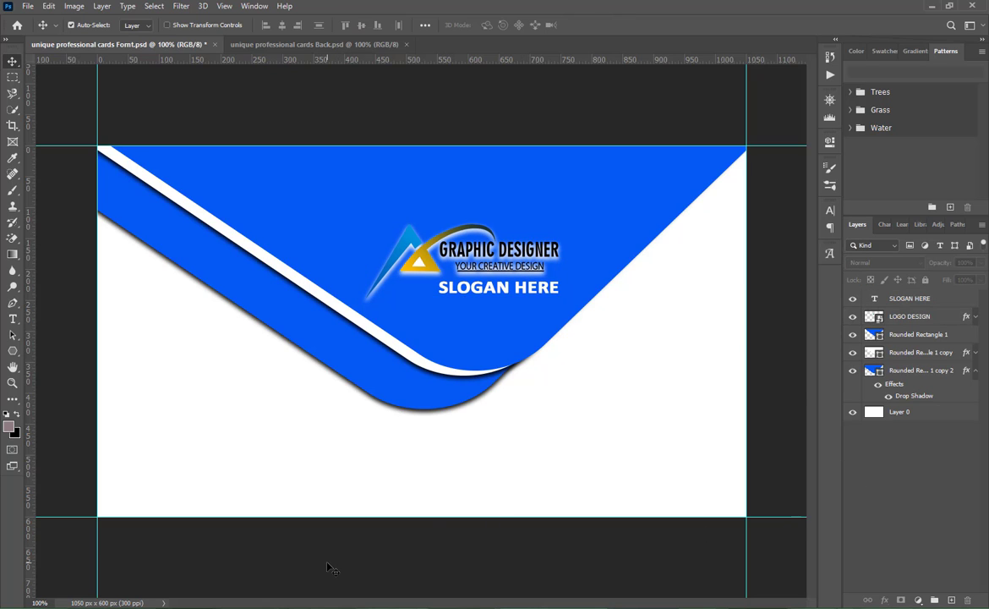
- Draw a square about 53 px wide in the white area below the flap's left side and fill it with the recently used blue
left_click(14, 351)
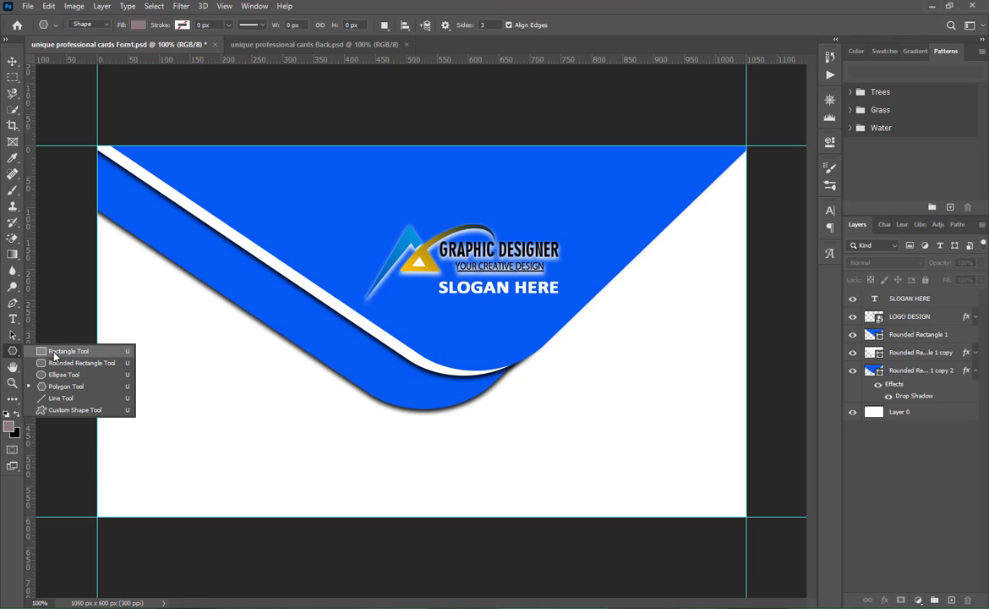
left_click(54, 354)
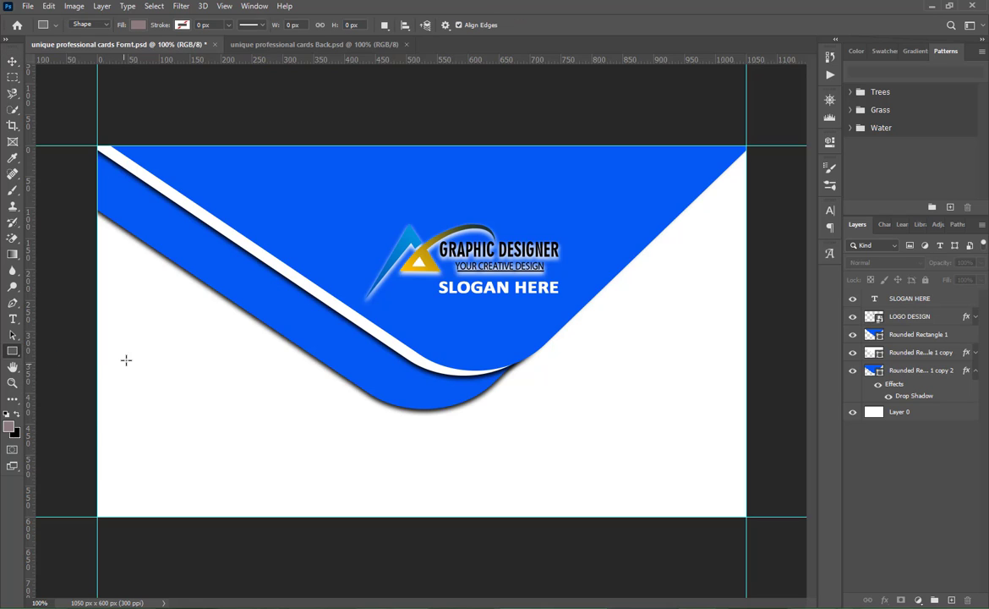
left_click_drag(126, 328, 161, 362)
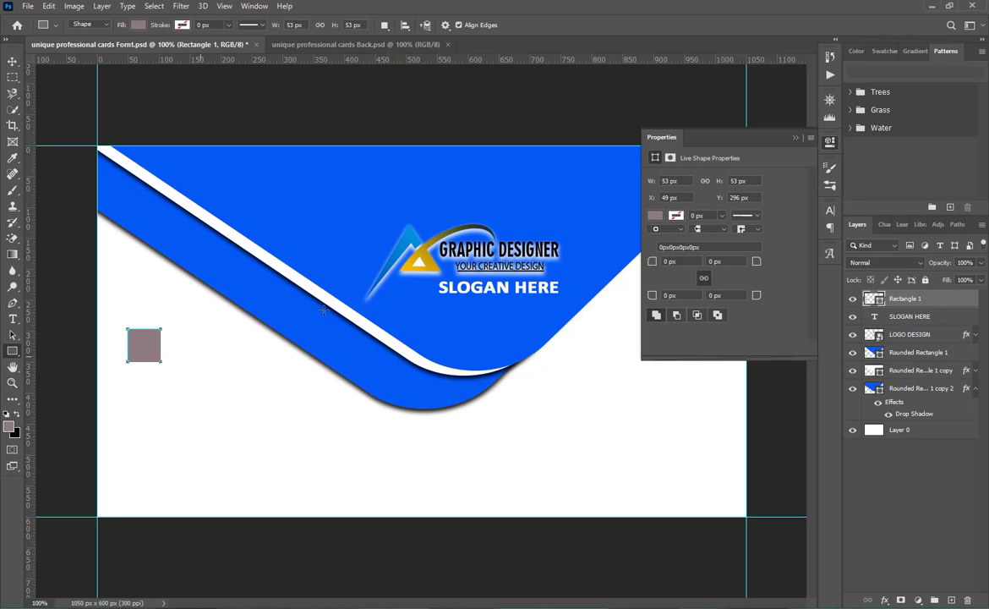
left_click(655, 216)
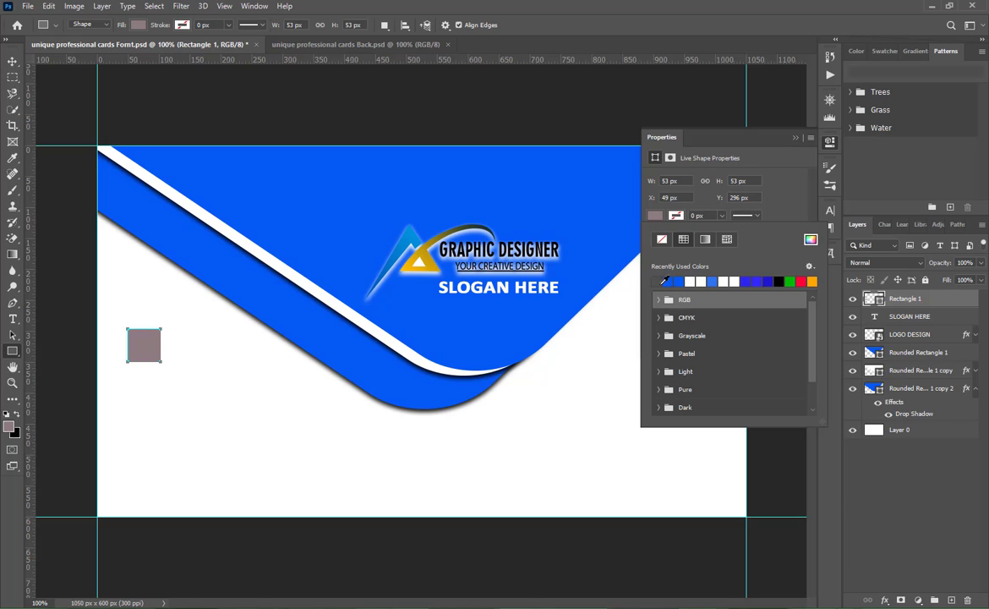
left_click(670, 281)
left_click(812, 135)
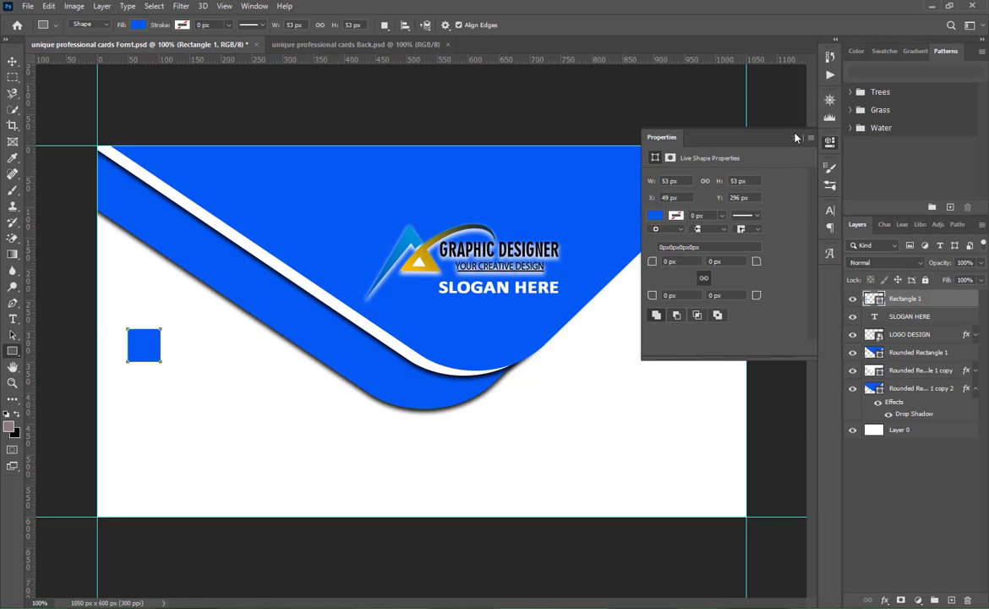
- Duplicate the blue square twice in an evenly spaced column and move all three squares down and slightly left in the white area
left_click(810, 136)
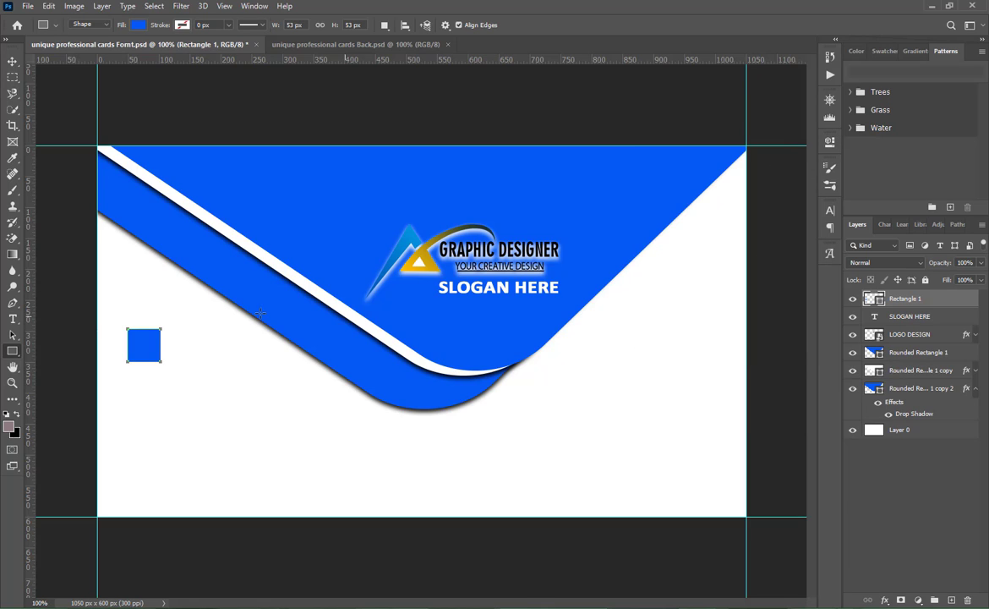
left_click(12, 62)
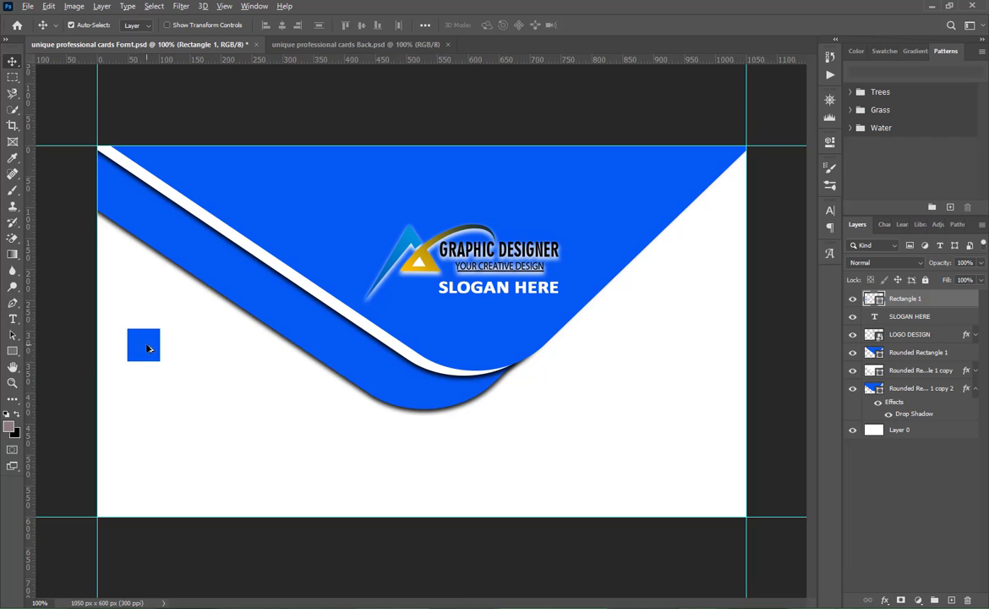
left_click_drag(147, 348, 147, 446)
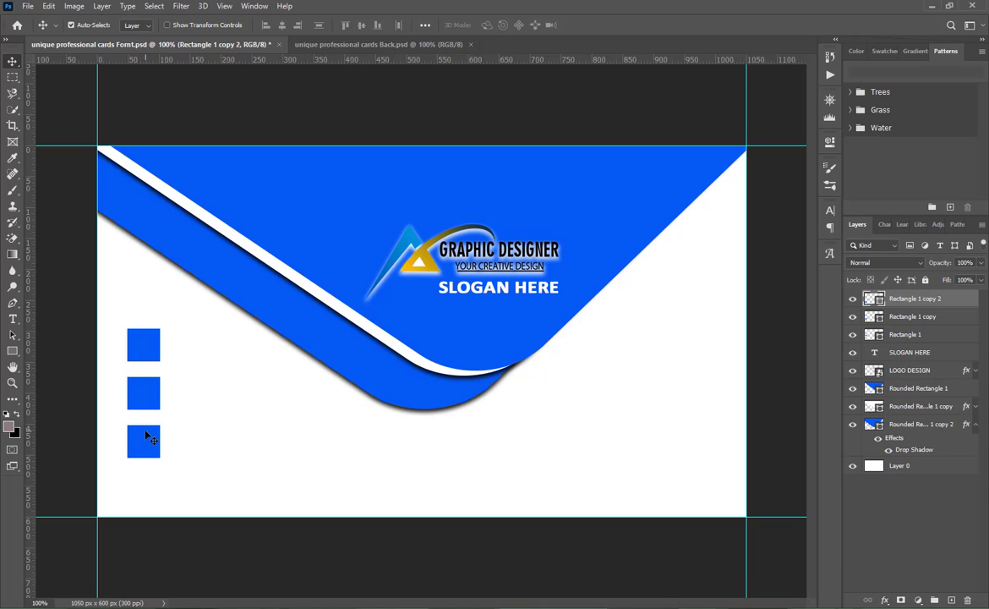
left_click(144, 393, "shift")
left_click(147, 342, "shift")
left_click_drag(153, 350, 141, 387)
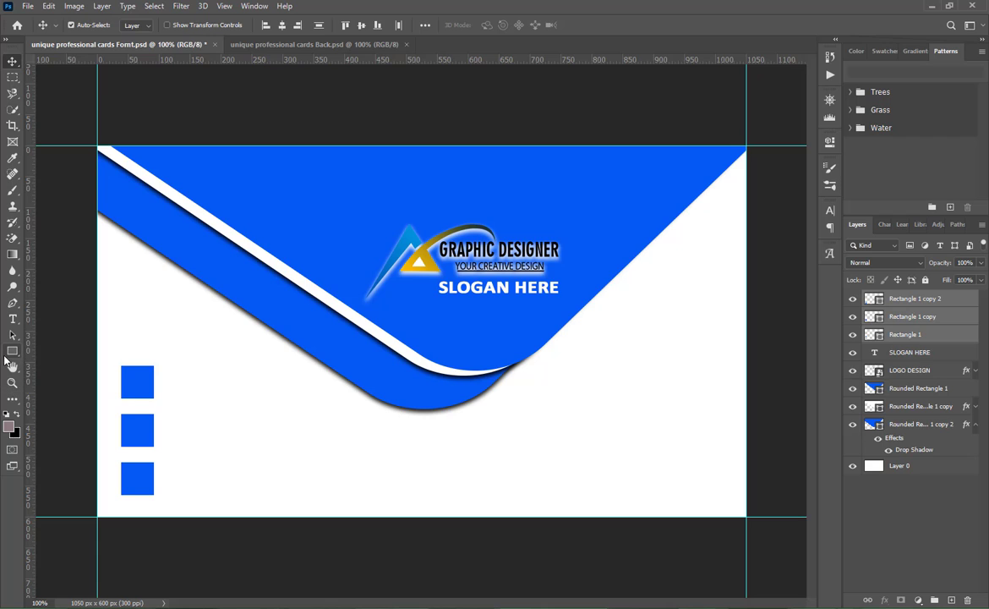
- Draw a narrow vertical bar about 10 by 207 px through the middle of the three squares, spanning the full column
left_click(12, 351)
left_click(47, 354)
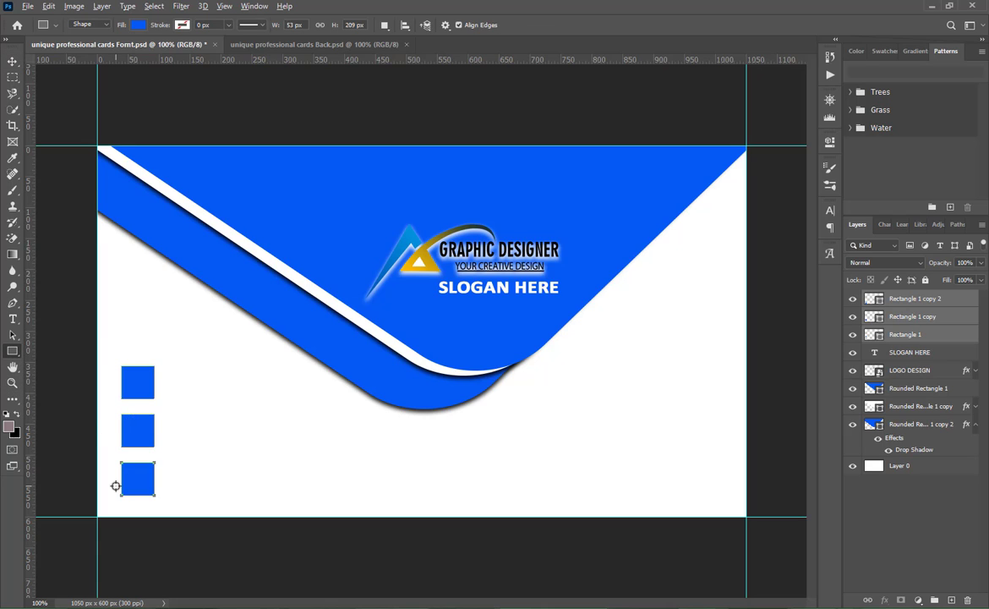
scroll(115, 486, "up", 3)
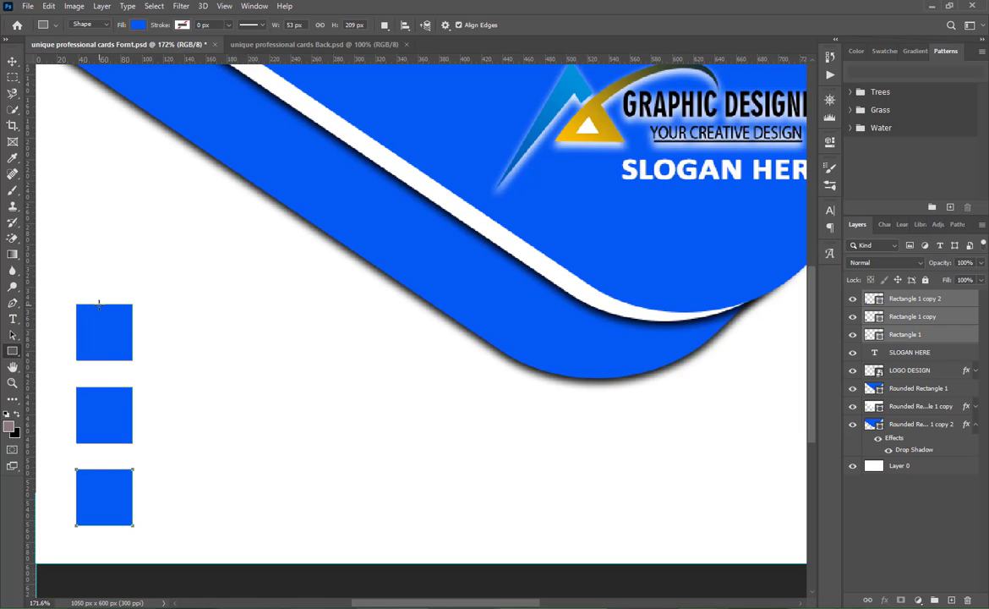
left_click_drag(99, 304, 108, 525)
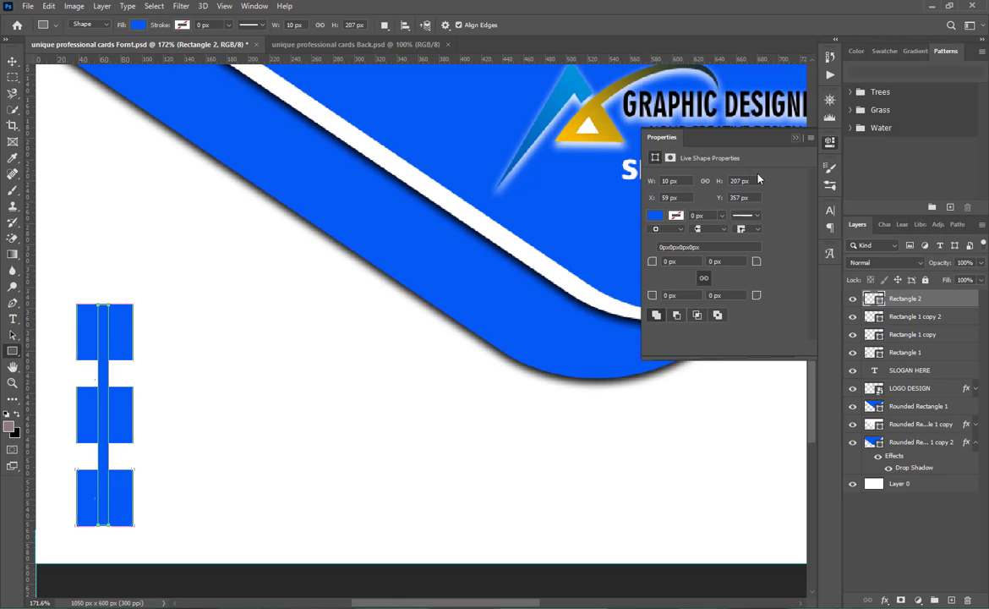
- Fill the vertical bar with the lighter recently used blue and move its layer beneath the three squares
left_click(655, 217)
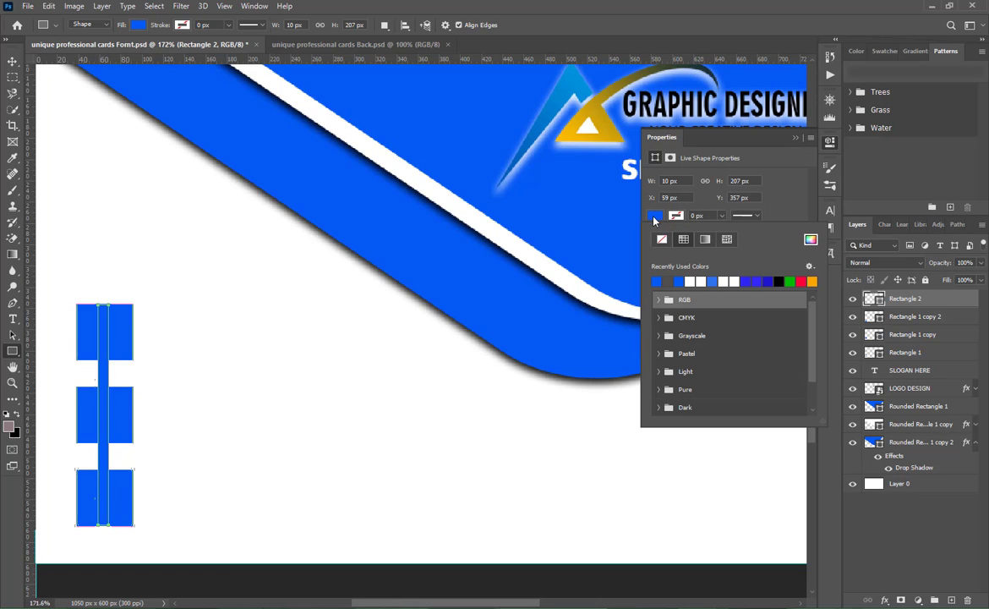
left_click(713, 280)
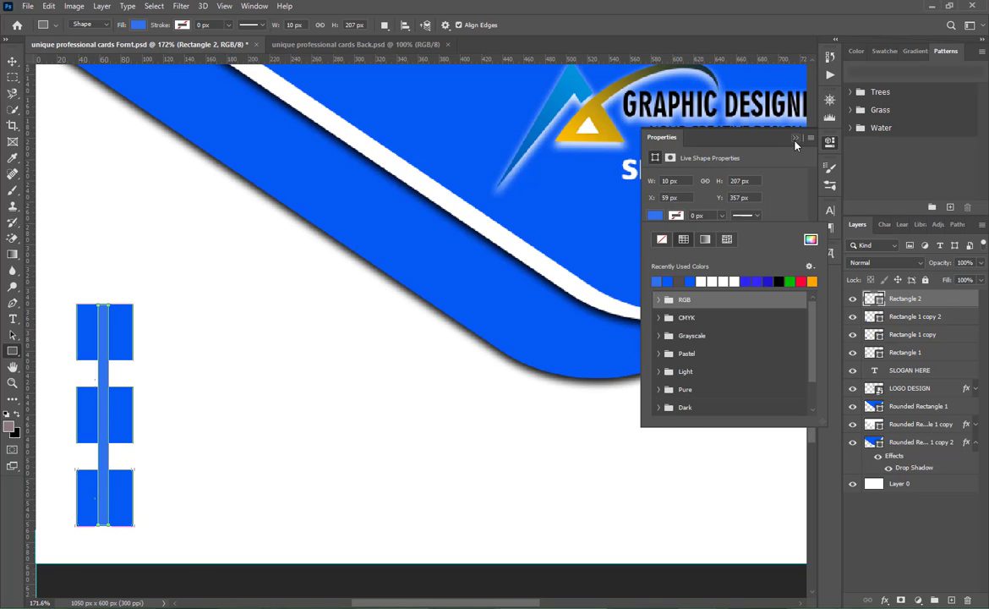
left_click(794, 140)
left_click_drag(910, 300, 908, 359)
left_click(898, 526)
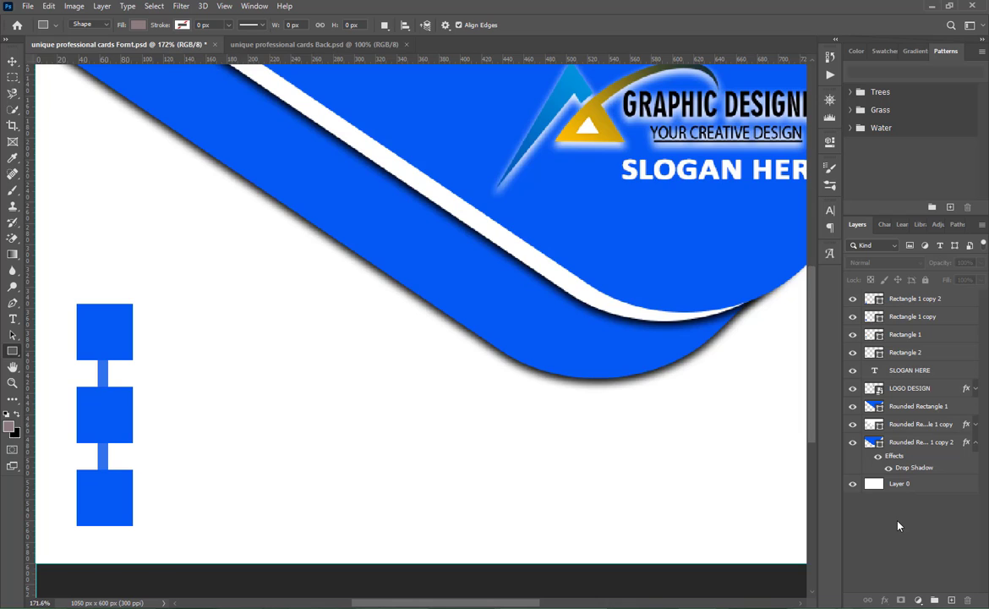
- Group the layers from Layer 0 through SLOGAN HERE, and group the three squares with the connecting bar separately
left_click(899, 484)
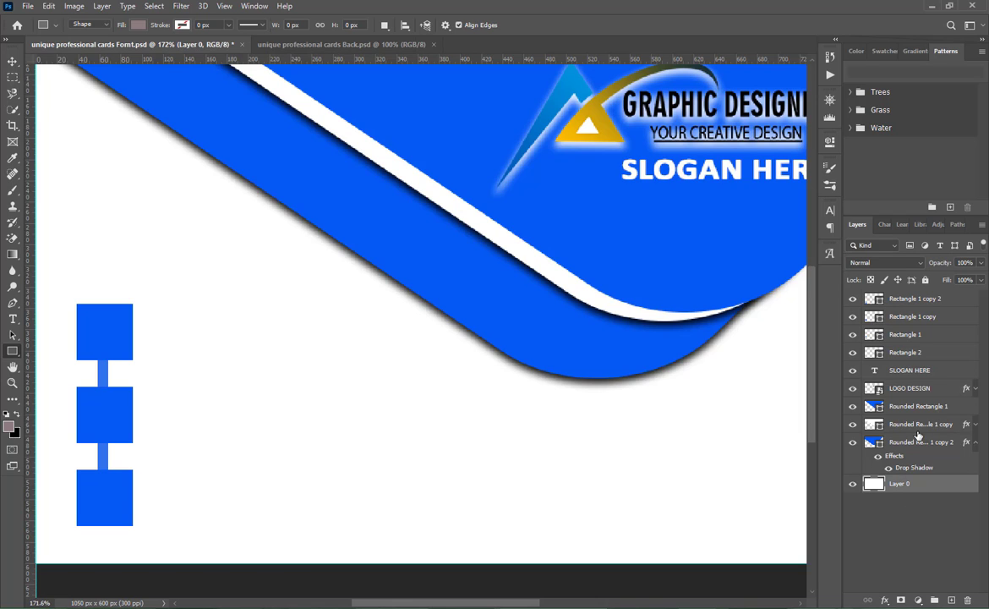
left_click(911, 372, "shift")
key("ctrl+g")
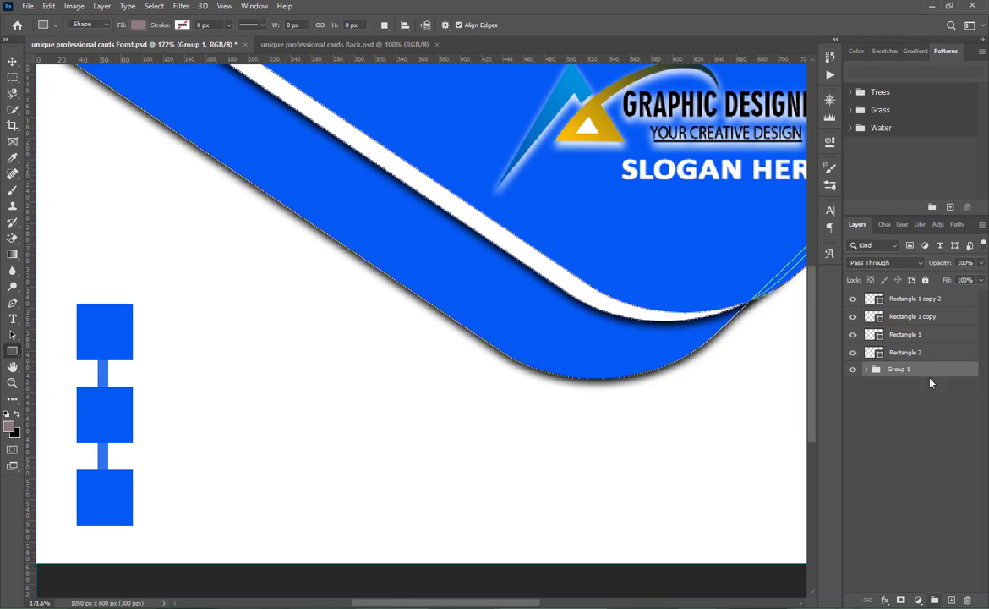
left_click(924, 352)
left_click(923, 299, "shift")
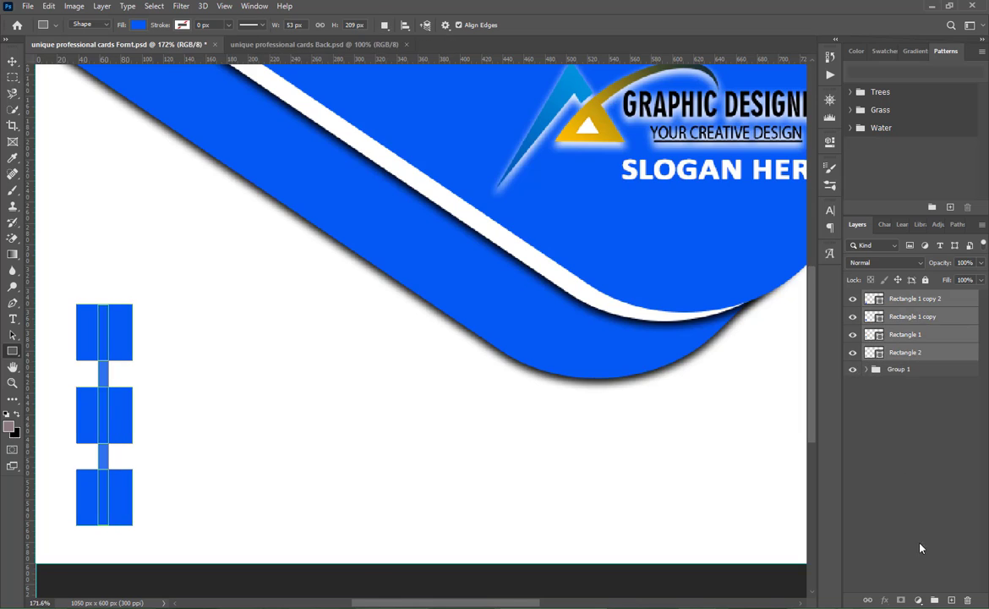
left_click(934, 600)
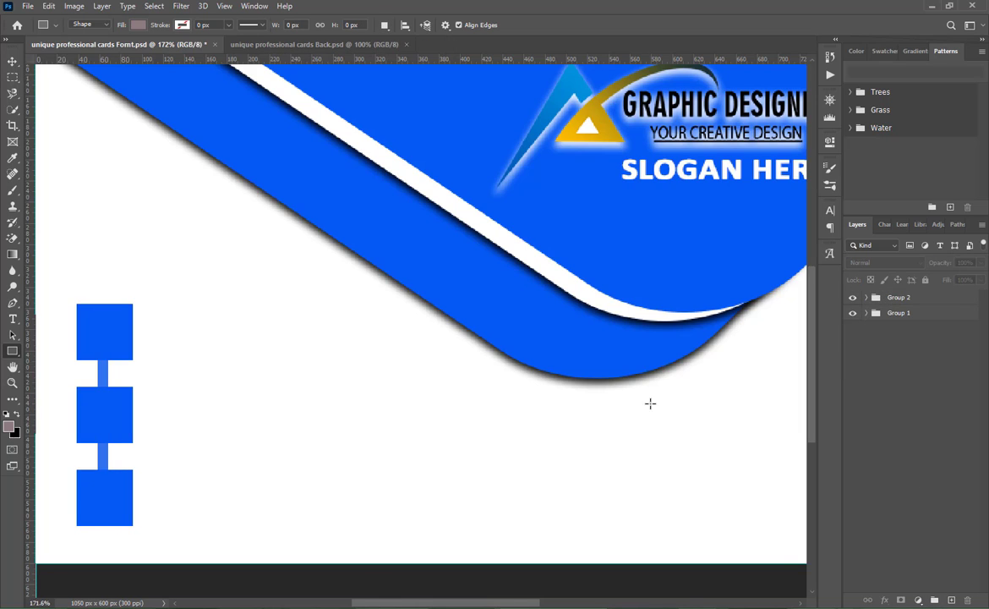
- Place the Address, Call and Email icon PNGs from File Explorer's Social Media Icons PNG folder into the front card
mouse_move(209, 606)
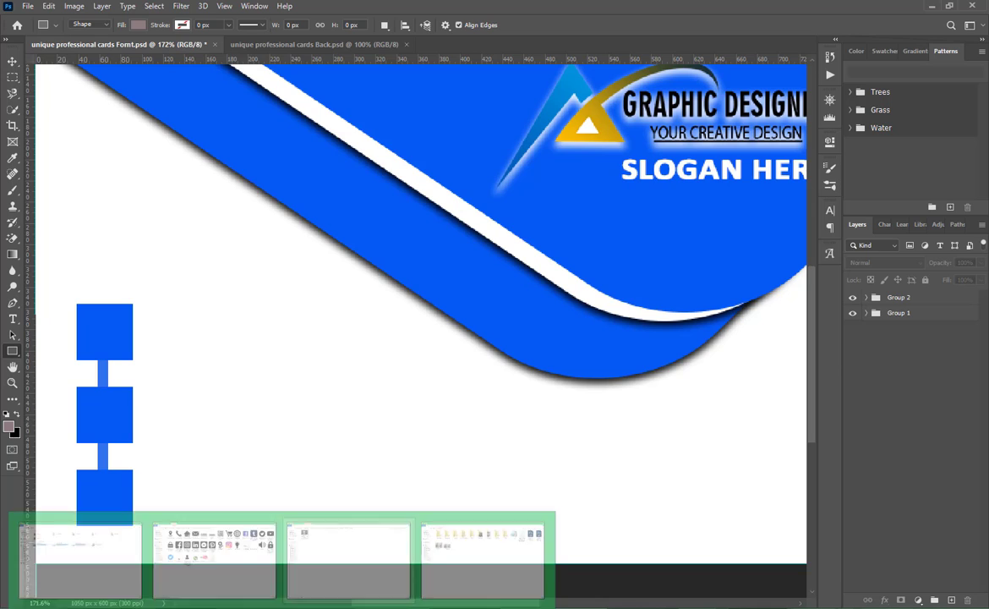
left_click(215, 568)
left_click(387, 370)
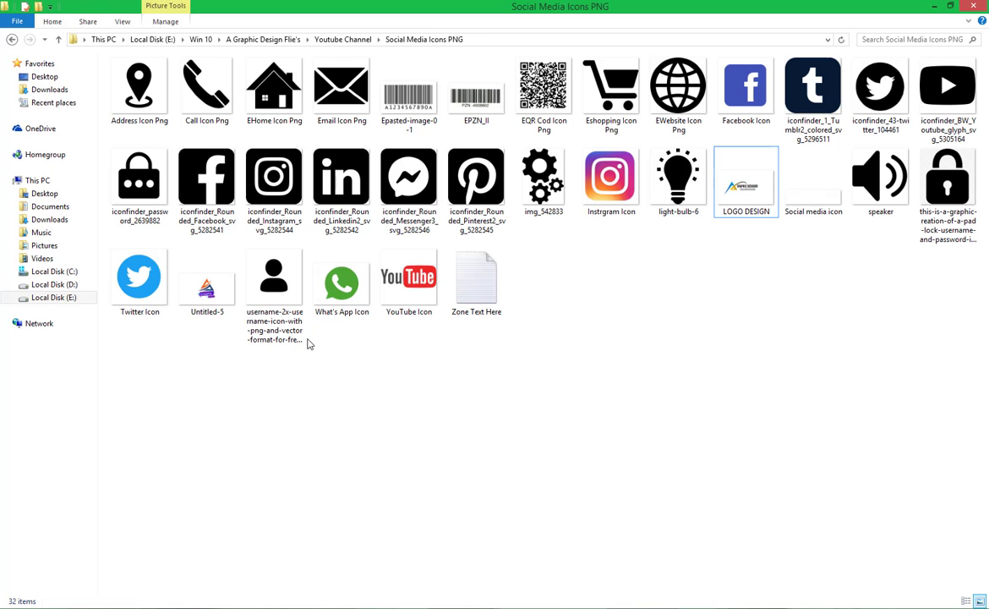
left_click(139, 95)
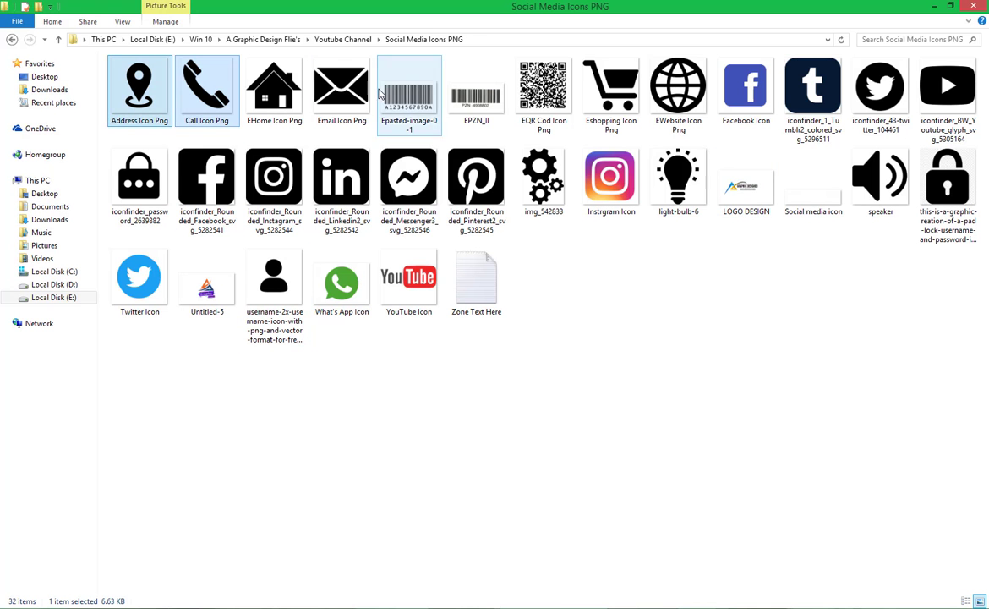
left_click(342, 89, "ctrl")
left_click_drag(342, 89, 243, 353)
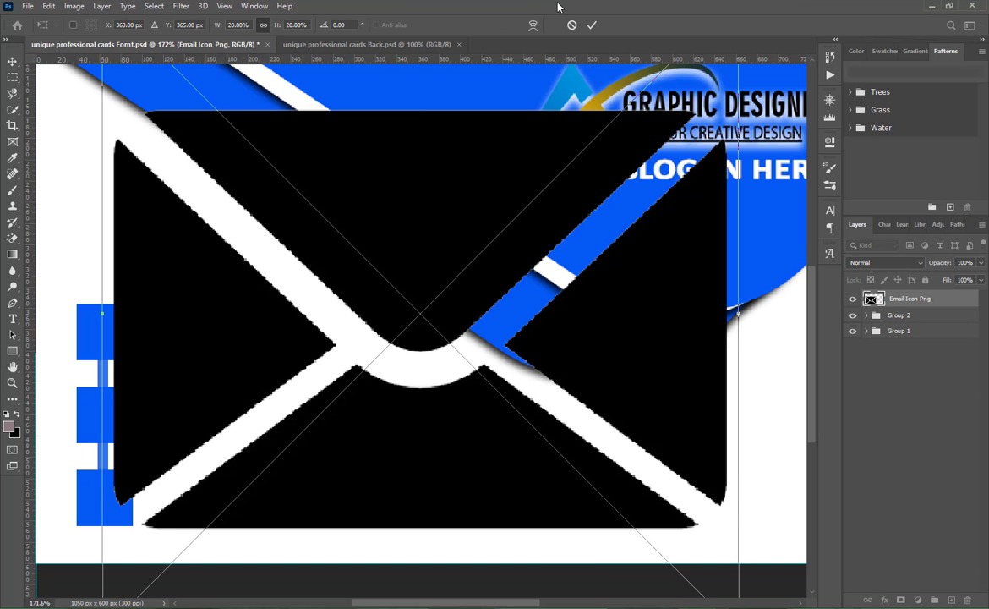
left_click(592, 24)
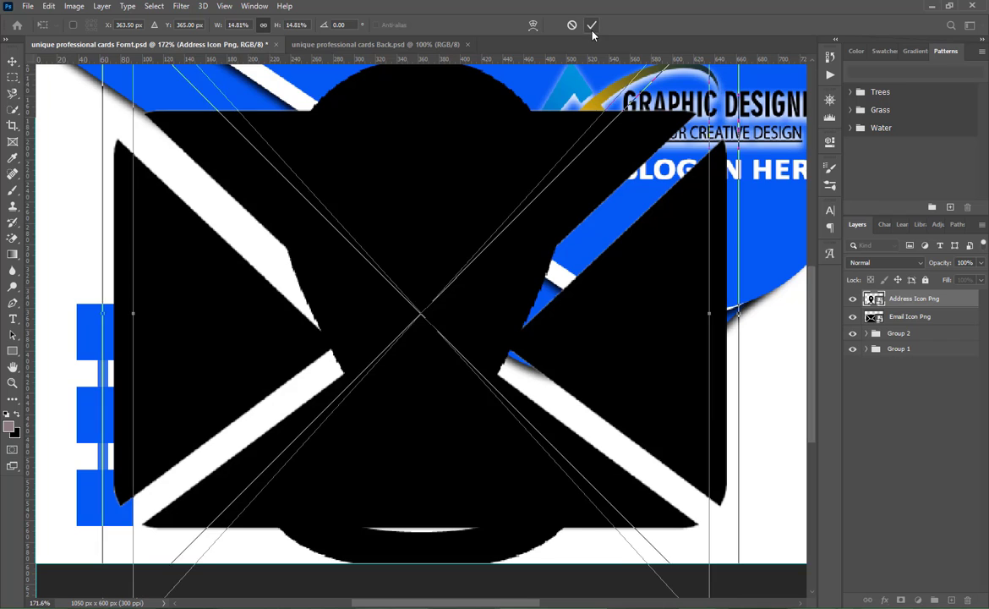
left_click(591, 26)
left_click(592, 26)
- Hide the address and email icons, then scale the call icon to about 1.04% and fit it inside the top square
left_click(852, 316)
left_click(852, 334)
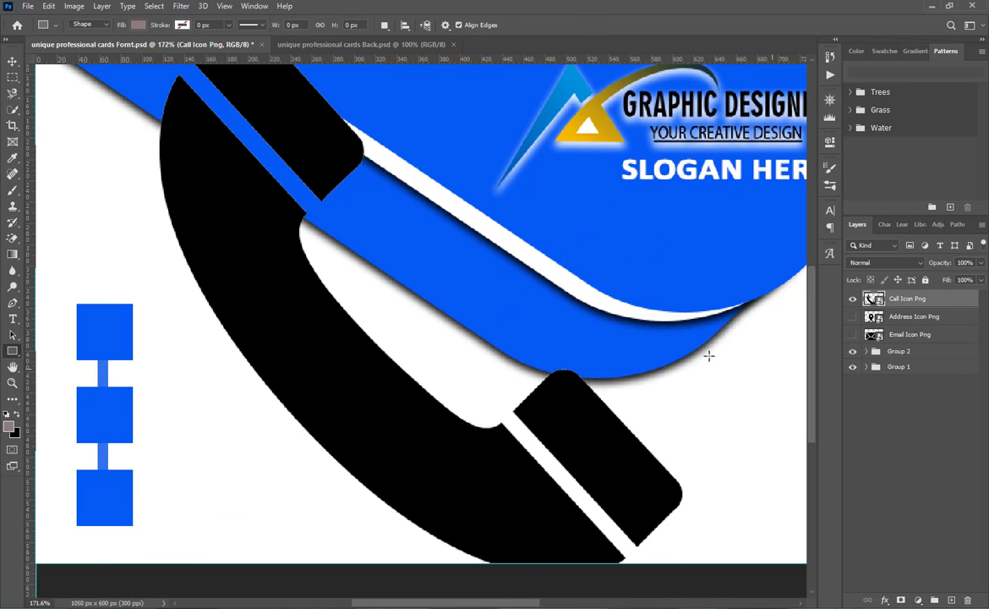
key("v")
key("ctrl+t")
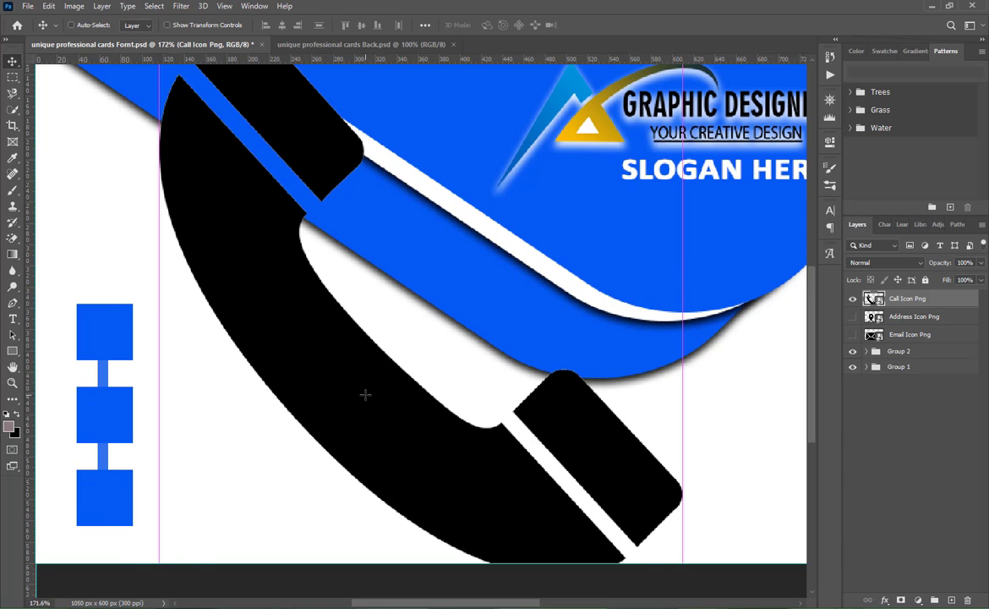
left_click_drag(601, 530, 126, 308)
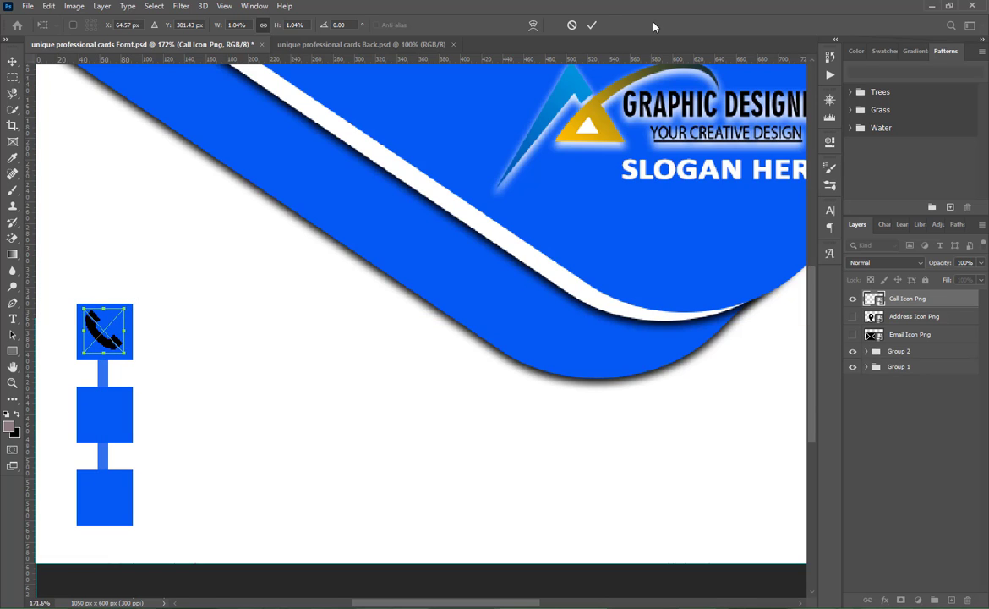
left_click(592, 25)
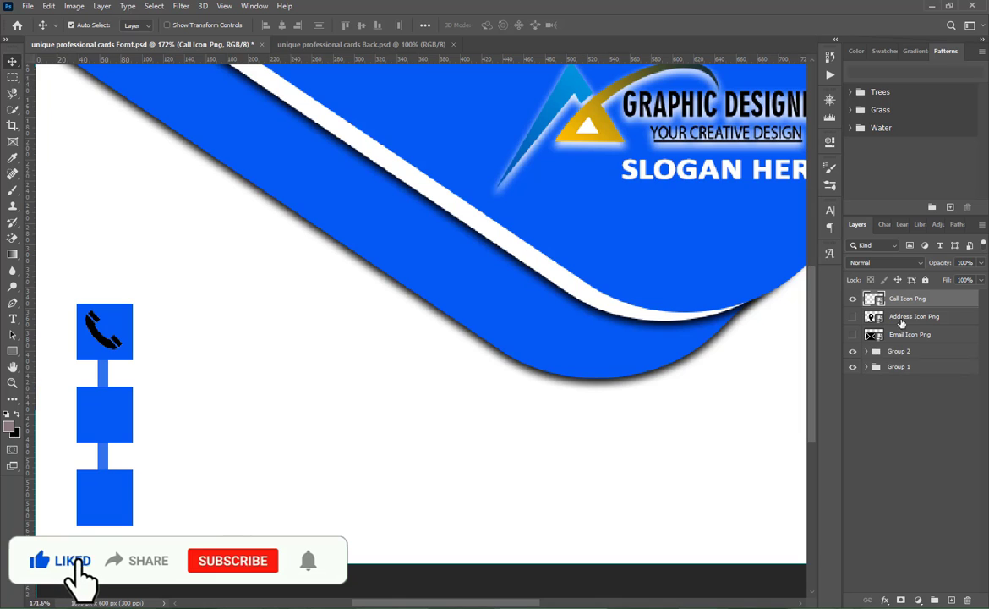
- Show the address icon, scale it to about 2.46% centred on the middle square, and save the file
left_click(852, 316)
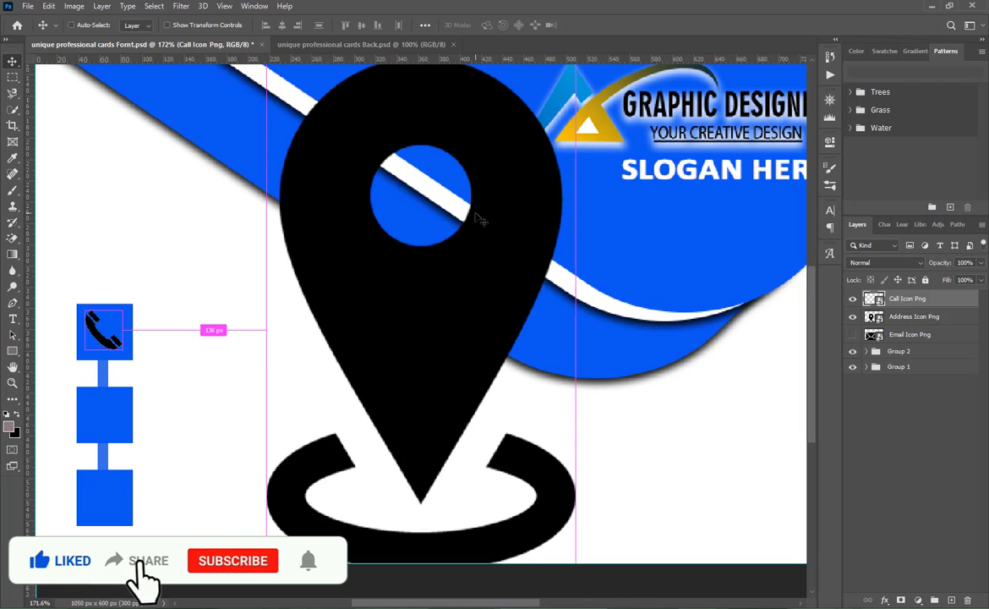
left_click_drag(503, 223, 474, 369)
key("ctrl+t")
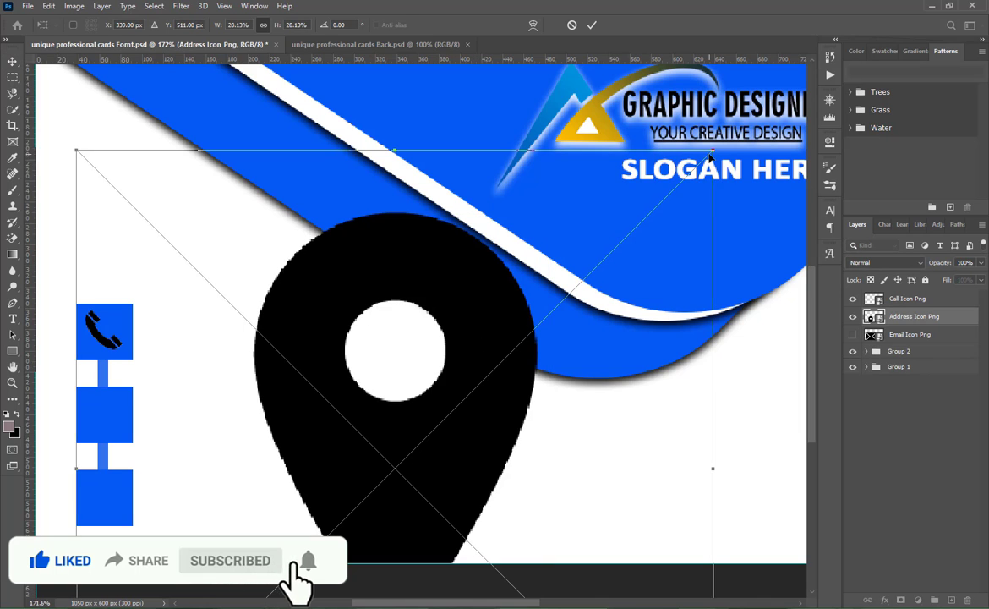
left_click_drag(711, 156, 404, 427)
left_click_drag(393, 466, 79, 414)
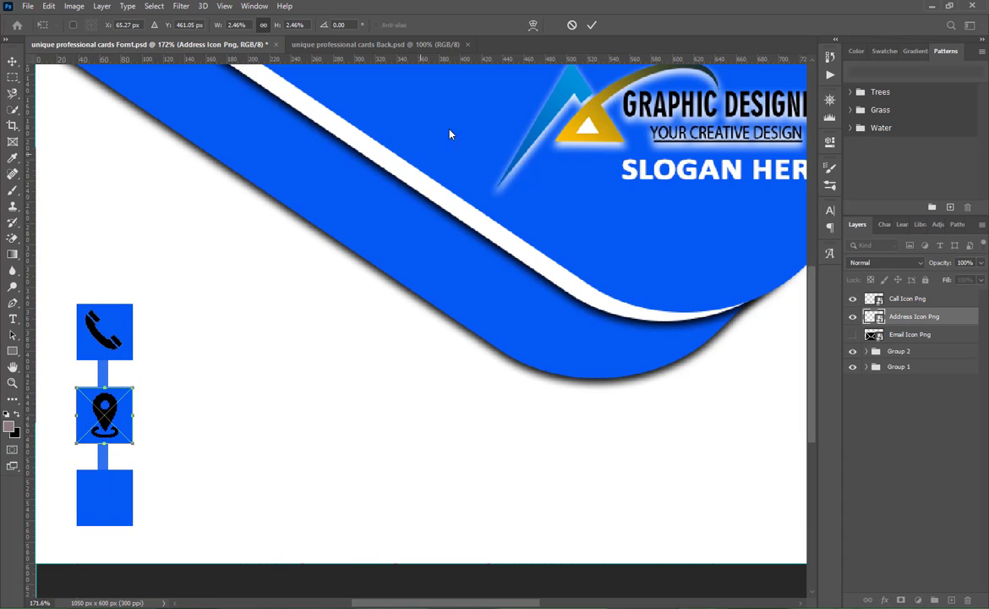
left_click(594, 25)
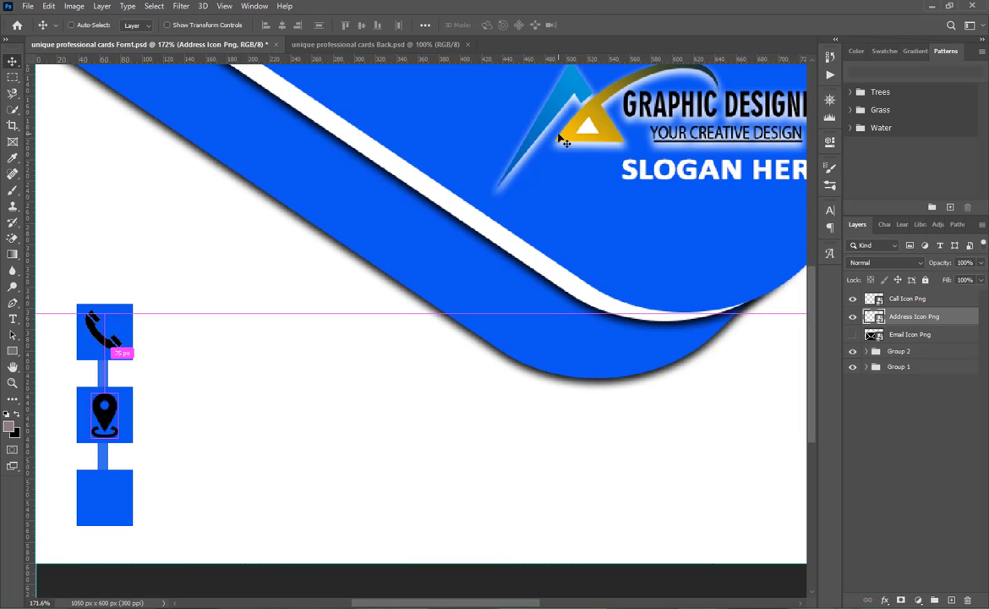
key("ctrl+s")
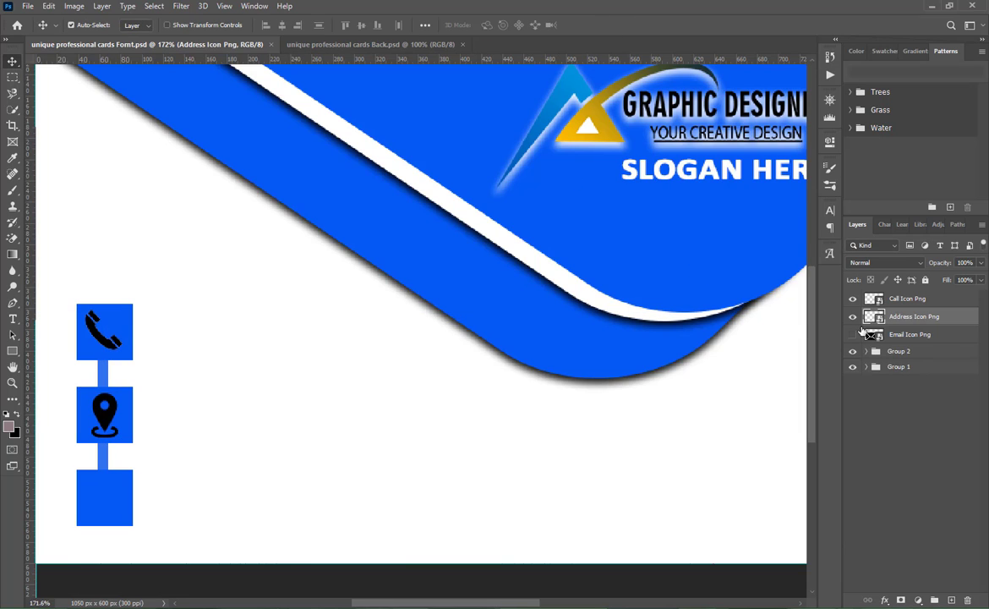
- Show the email icon, shrink it to fit inside the bottom square, and centre it there
left_click(852, 334)
key("ctrl+t")
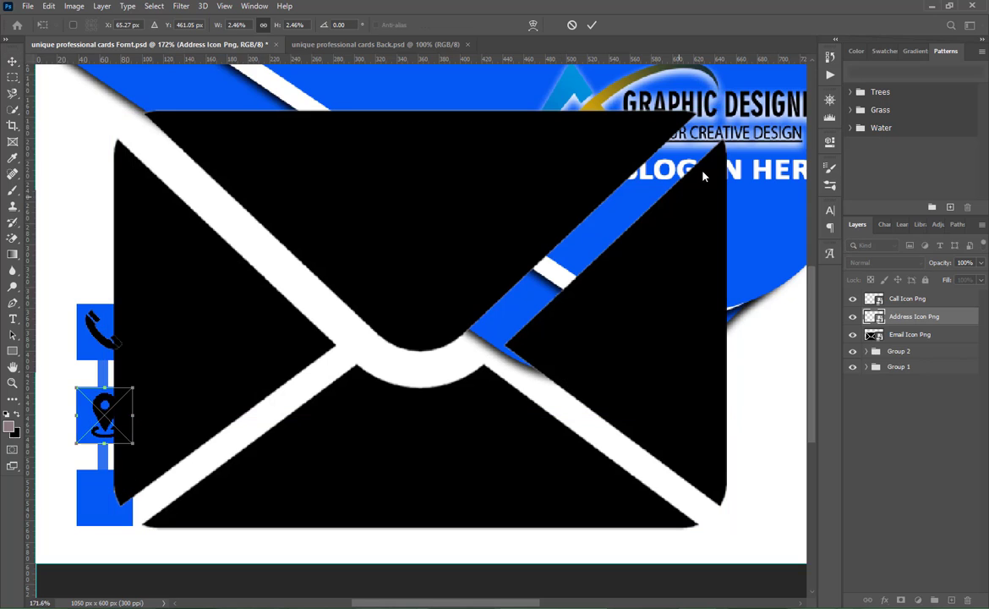
key("Escape")
left_click(543, 210, "ctrl")
left_click_drag(543, 210, 437, 399)
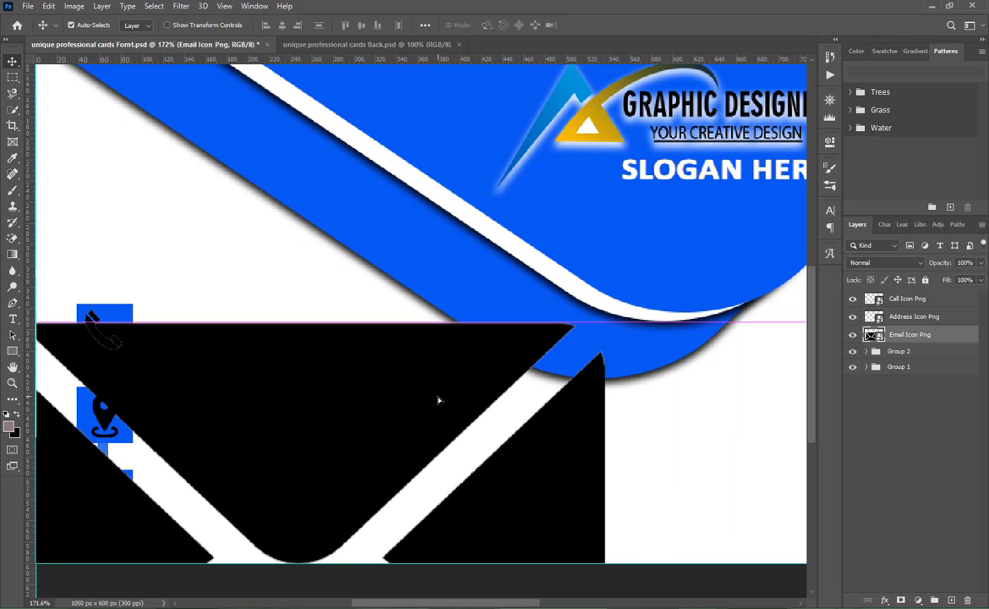
key("ctrl+t")
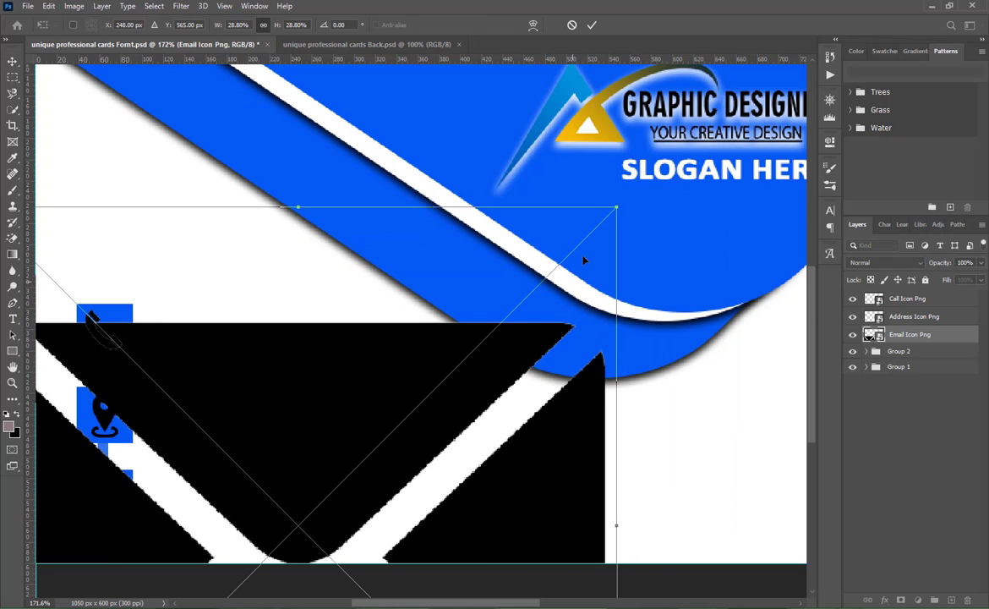
left_click_drag(585, 261, 104, 502)
left_click(879, 435)
- Apply a white Color Overlay (ffffff) to the email icon layer
right_click(917, 336)
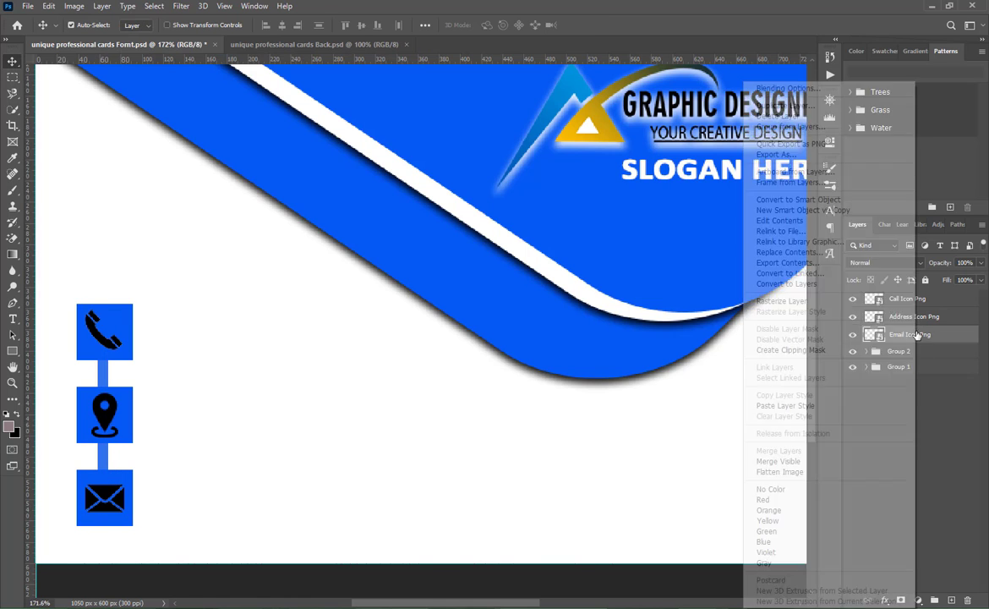
left_click(798, 90)
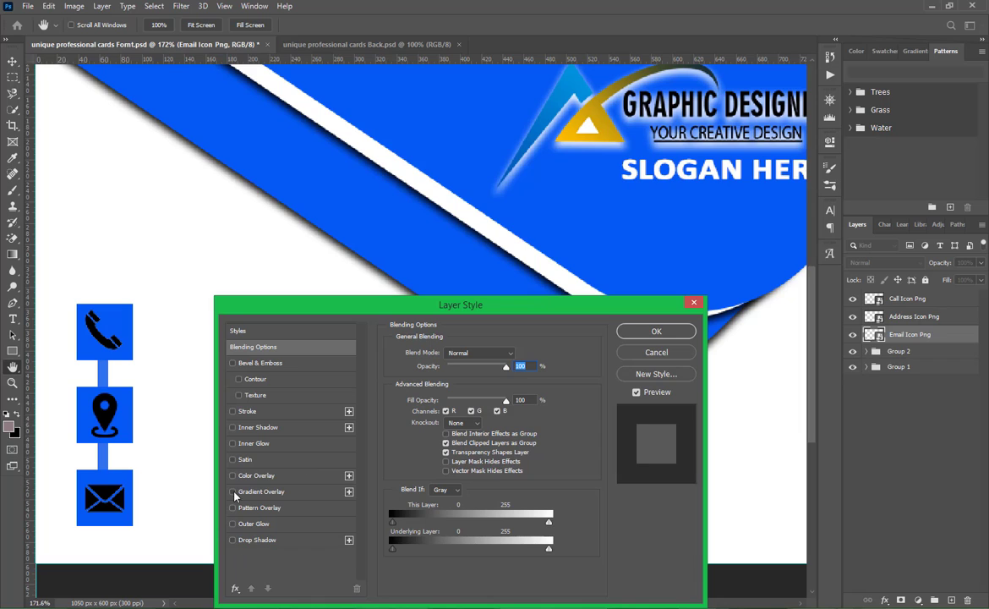
left_click(232, 476)
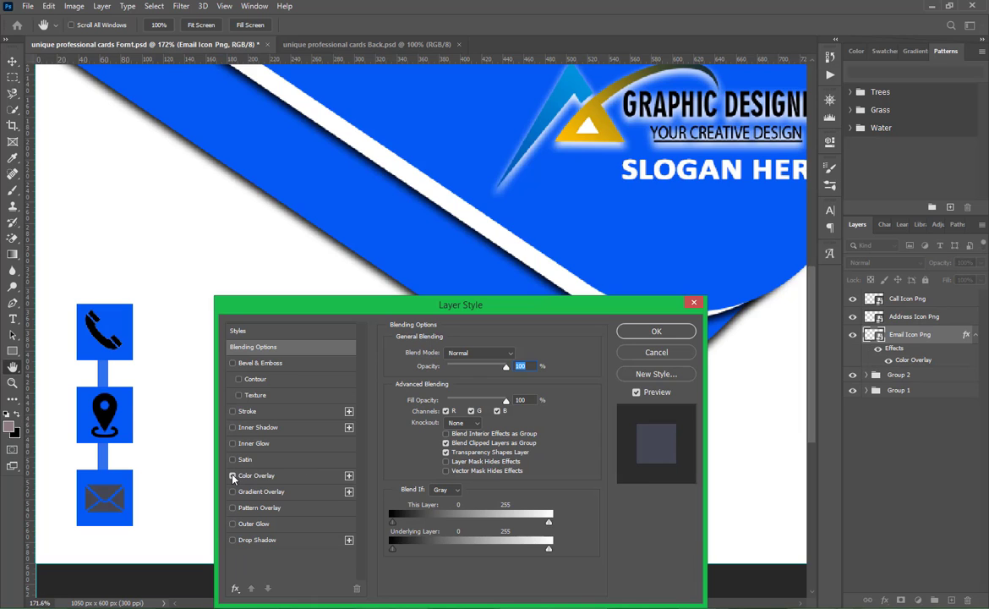
left_click(332, 476)
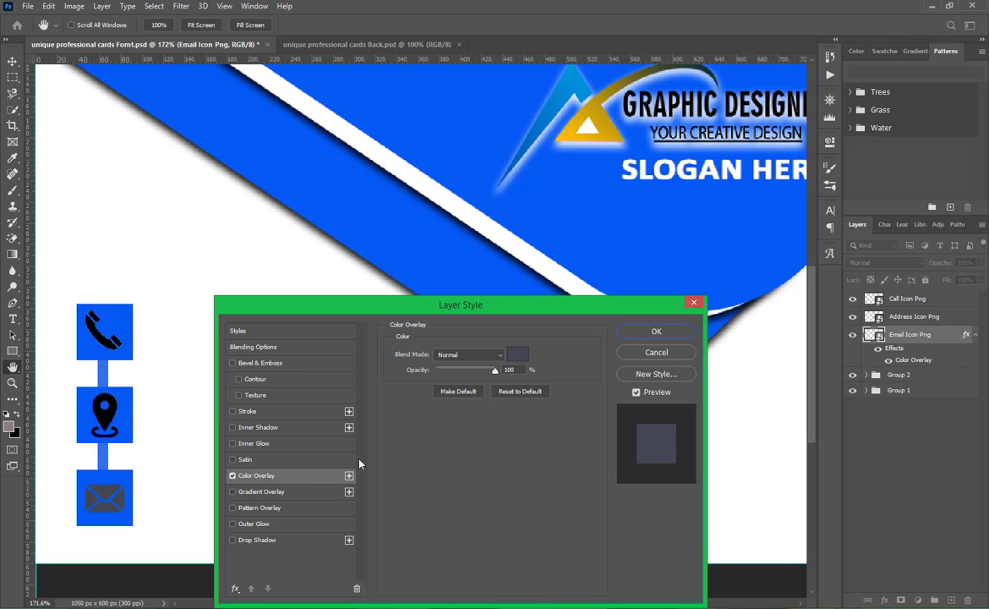
left_click(517, 353)
left_click(336, 264)
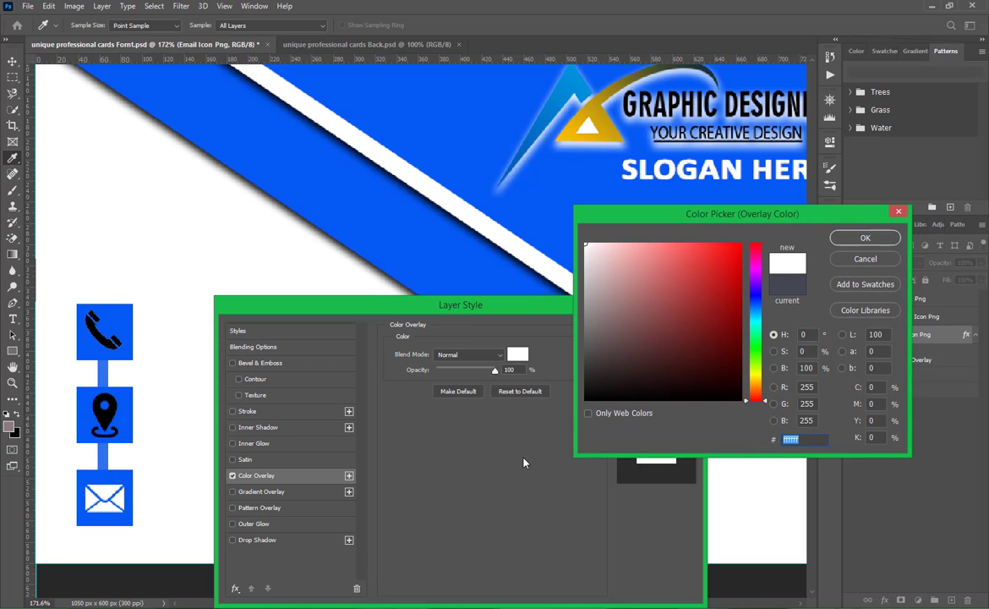
left_click(588, 135)
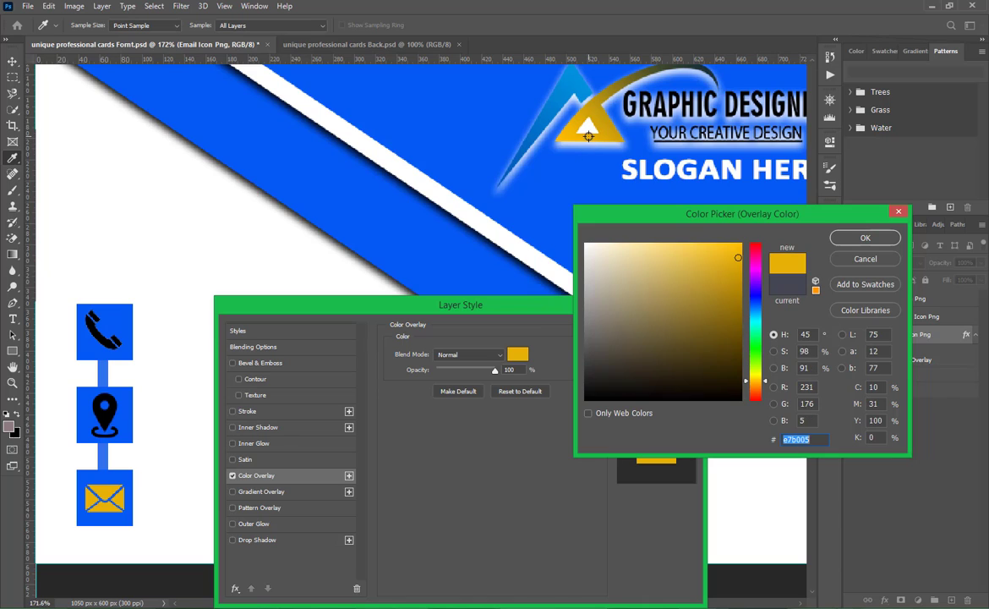
left_click(525, 220)
left_click(501, 226)
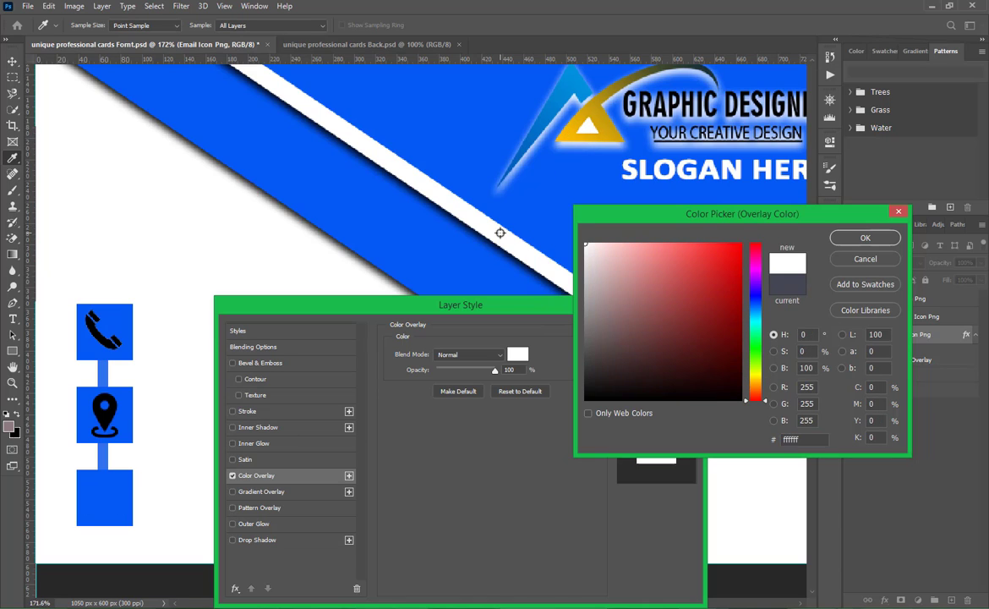
left_click(854, 237)
left_click(668, 335)
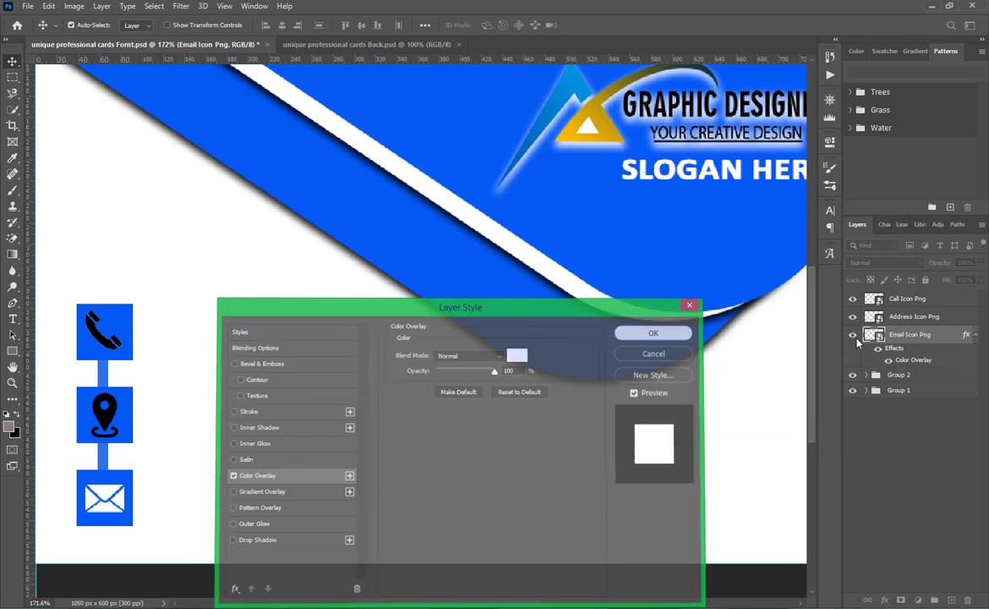
- Copy the email icon's layer style and paste it onto the address and call icon layers
right_click(879, 355)
right_click(901, 332)
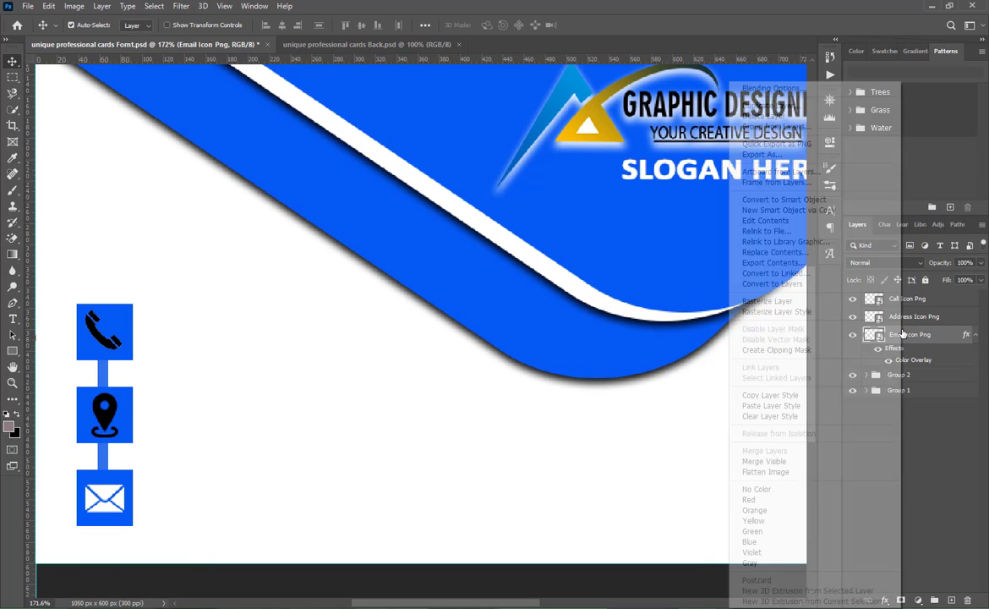
left_click(770, 396)
right_click(912, 318)
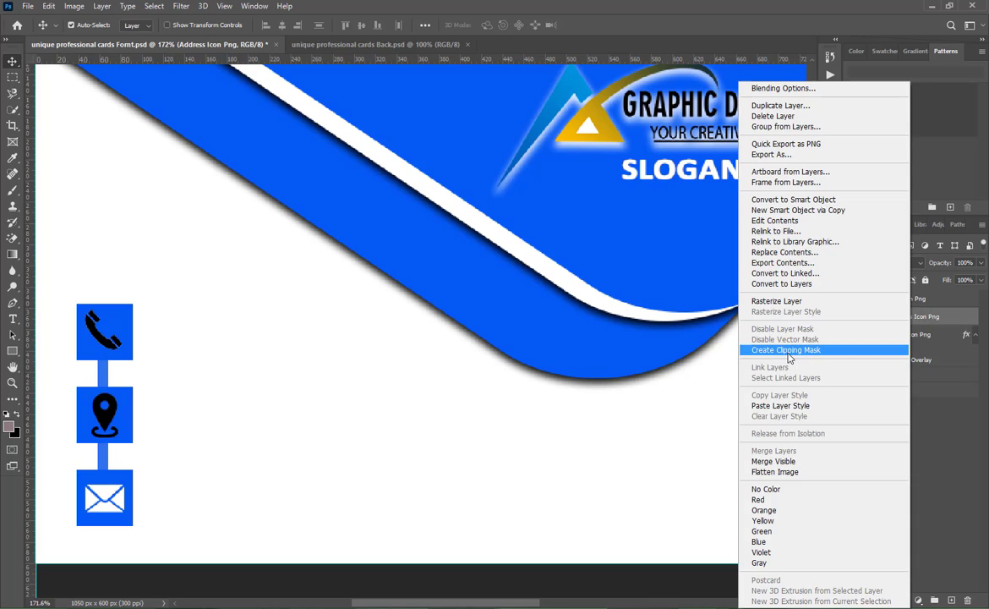
left_click(783, 372)
right_click(908, 301)
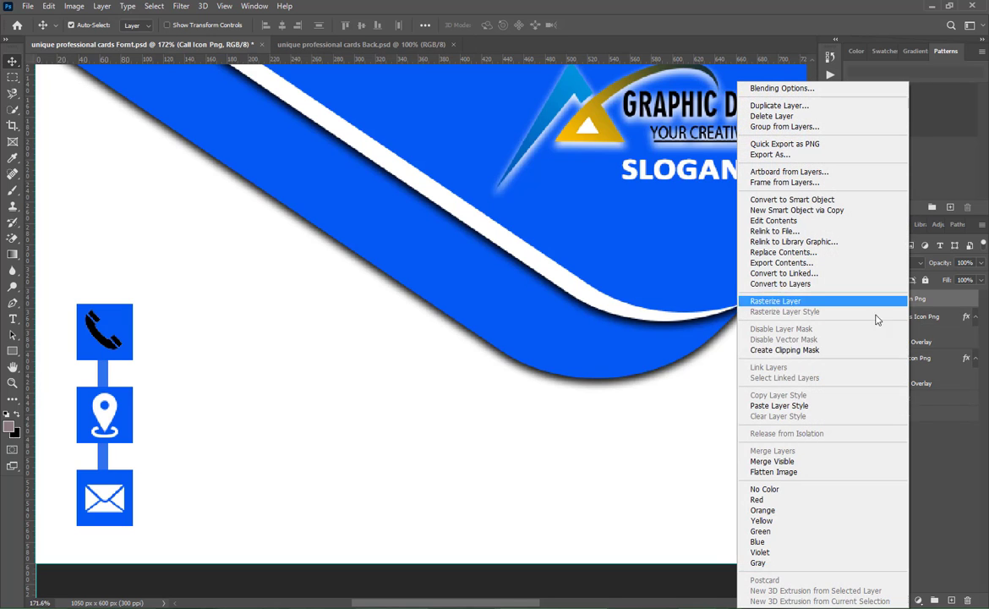
left_click(709, 379)
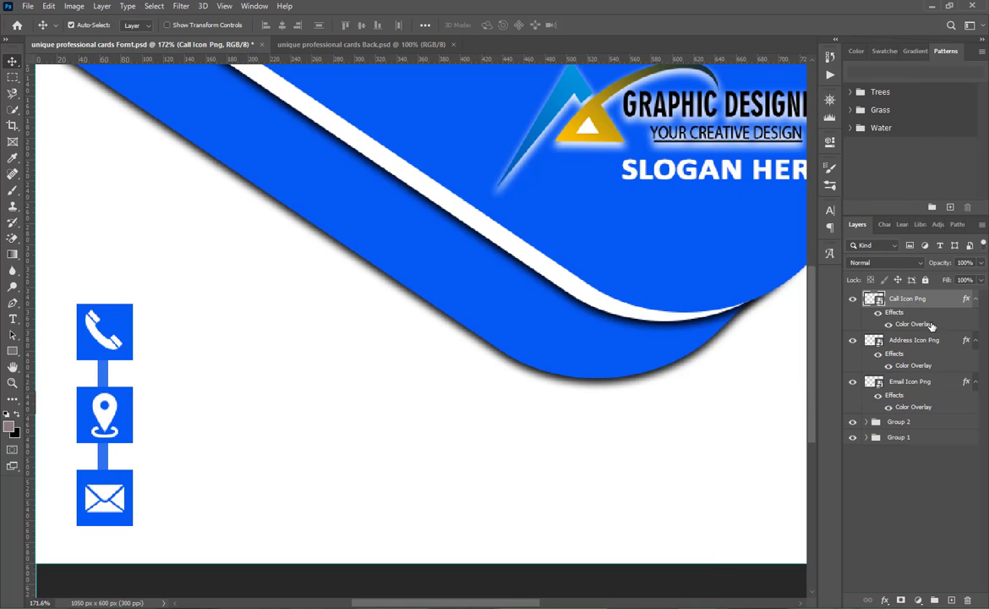
- Collapse the icon layers' effects, group the call, address and email icon layers, and save the file
left_click(975, 299)
left_click(975, 316)
left_click(976, 335)
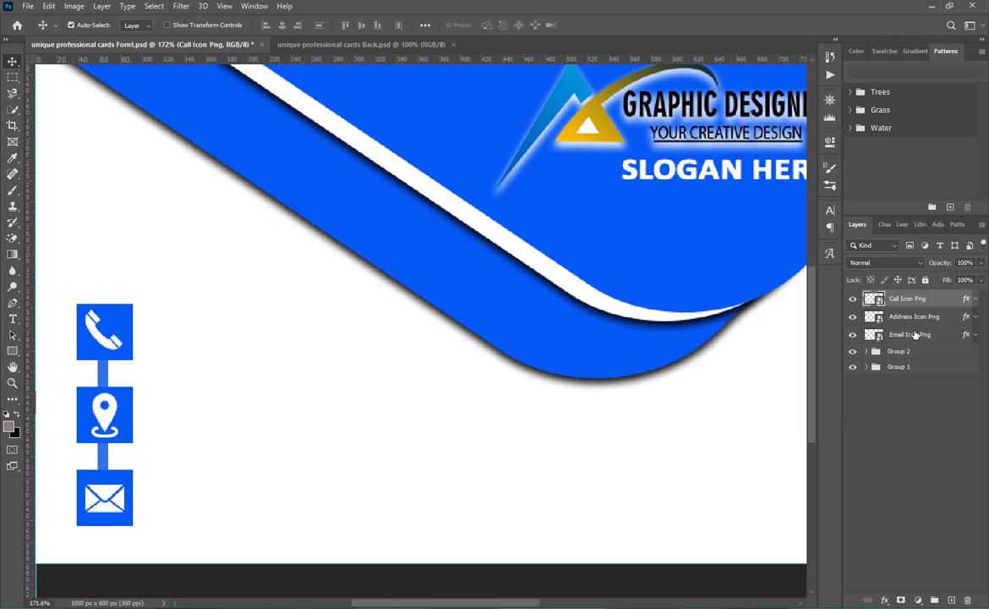
left_click(914, 335, "shift")
key("ctrl+g")
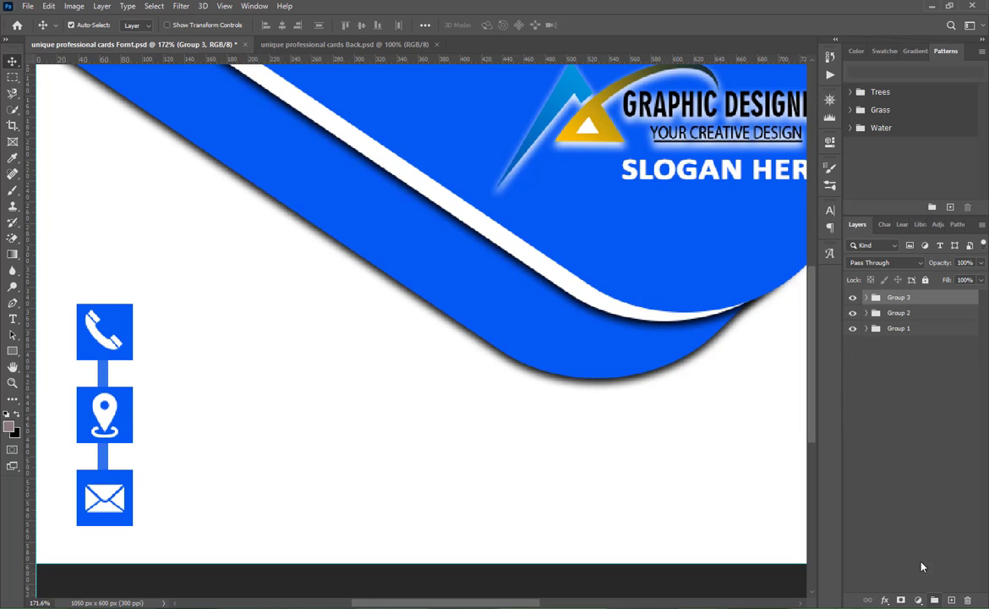
left_click(865, 301)
left_click(889, 496)
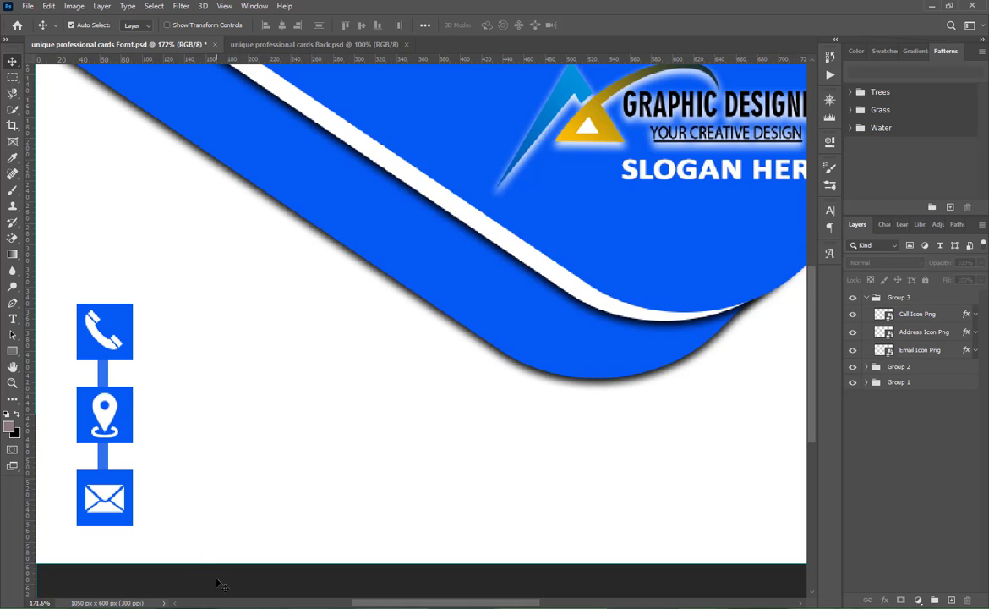
key("ctrl+s")
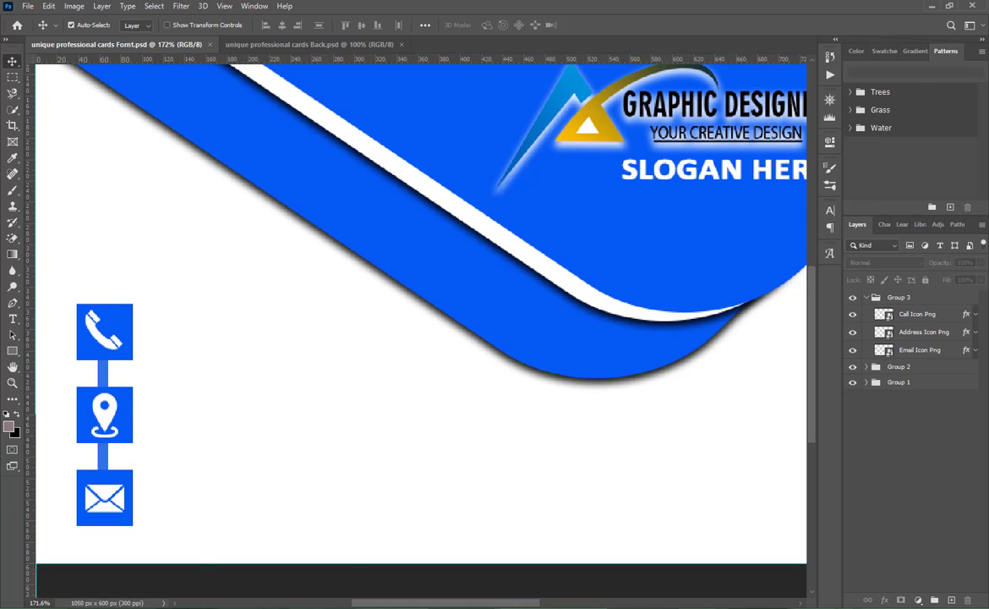
- Open the Zone Text Here file from File Explorer's Social Media Icons PNG folder and return to Photoshop
key("alt+Tab")
double_click(468, 299)
key("alt+Tab")
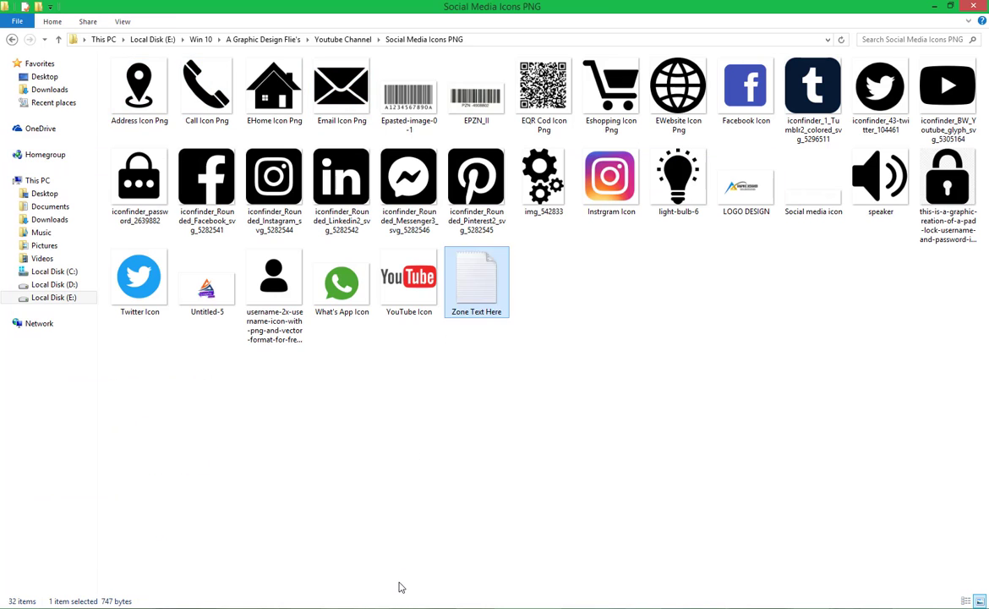
key("alt+Tab")
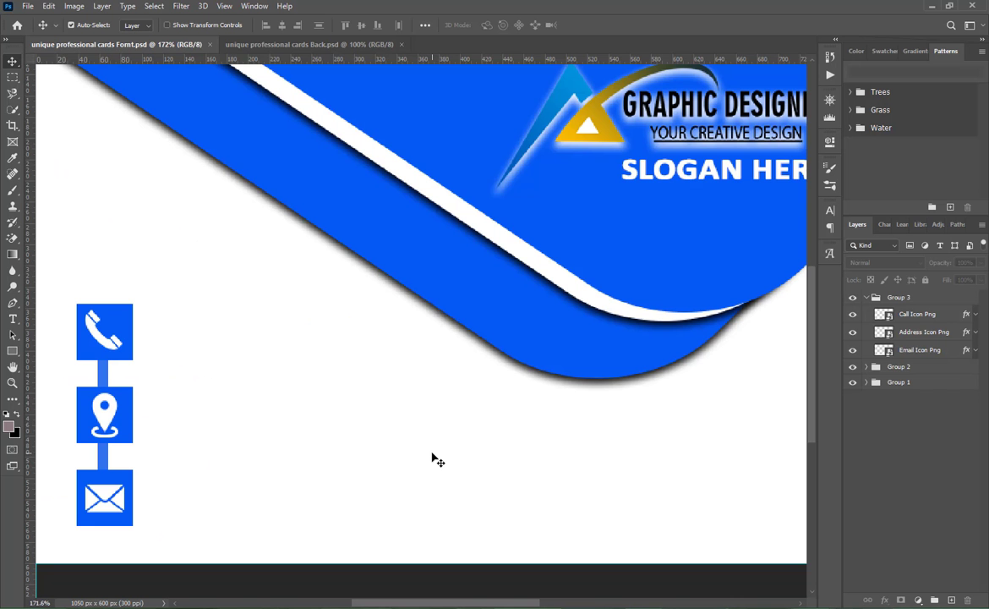
- Add a text line beside the call icon containing the Call phone number copied from Zone Text Here in Notepad
left_click(12, 320)
left_click(151, 329)
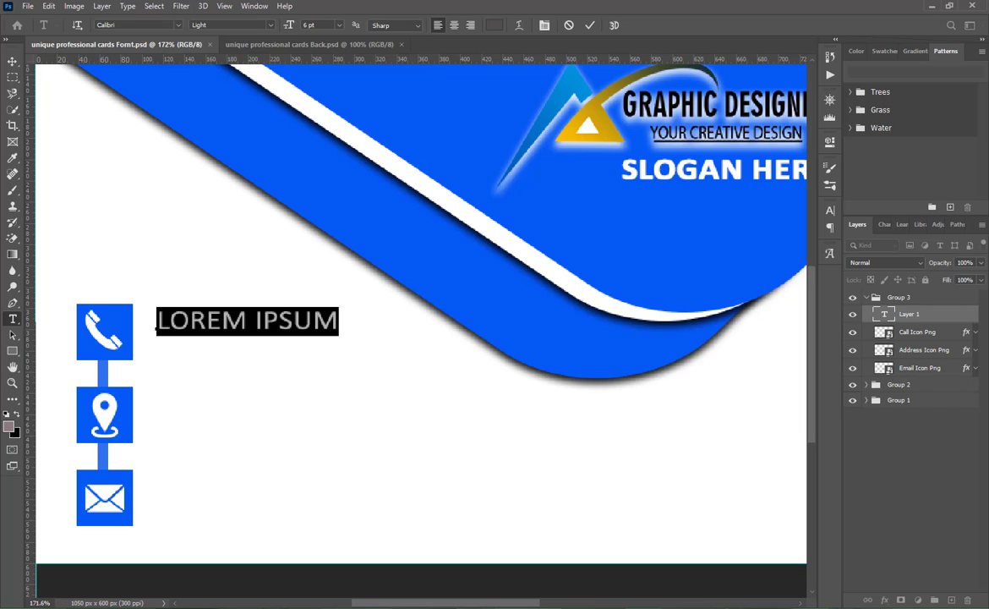
key("alt+Tab")
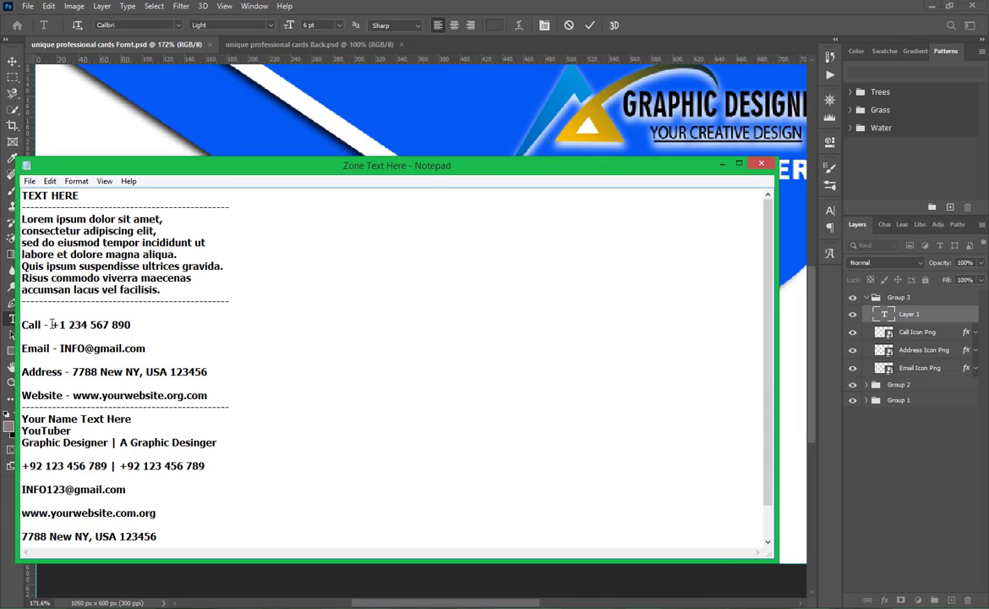
left_click_drag(52, 323, 132, 325)
key("ctrl+c")
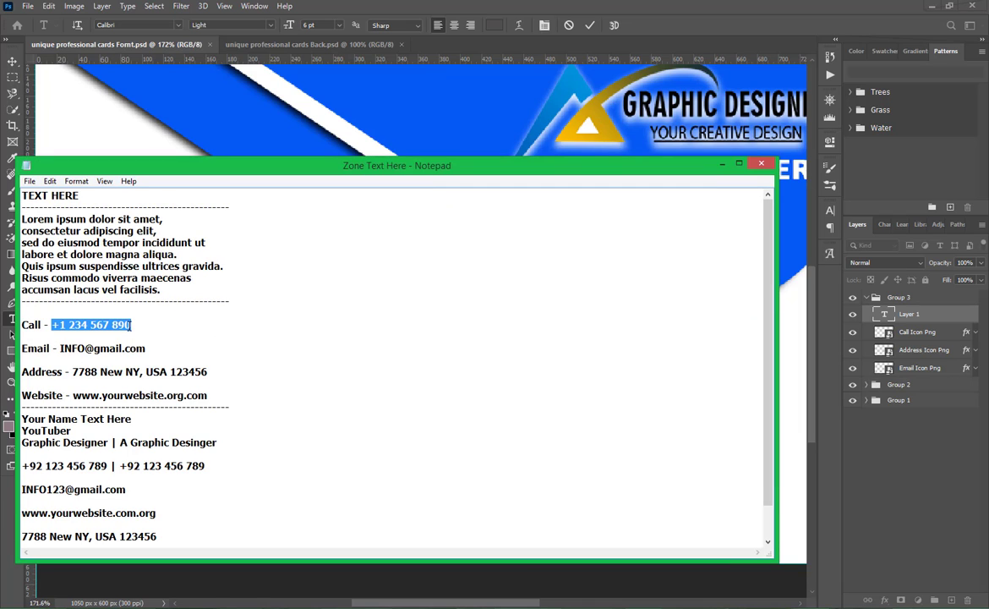
left_click(554, 6)
key("ctrl+v")
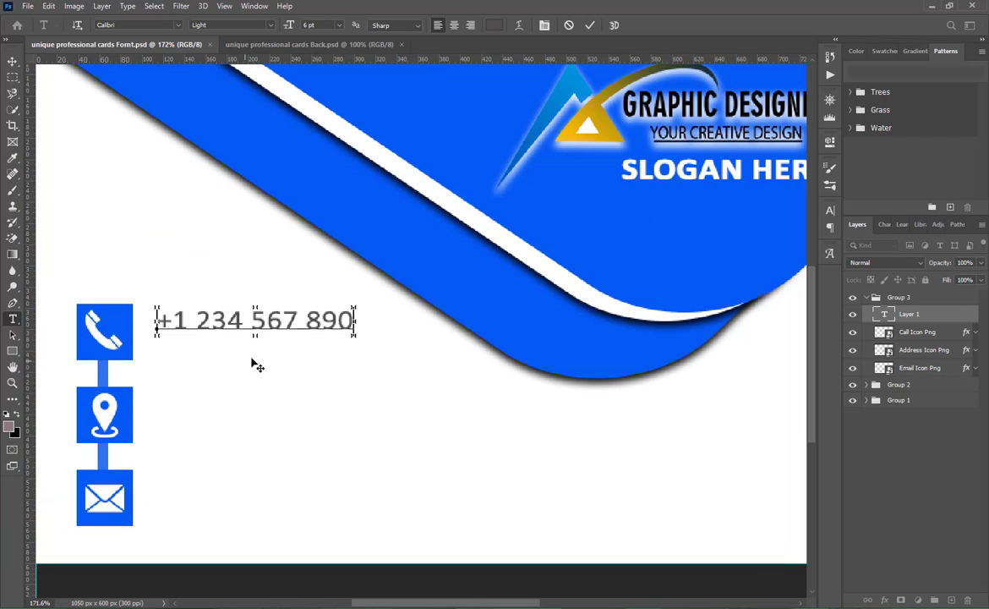
- Set the phone number's text colour to dark grey 343434 and commit the text
key("ctrl+a")
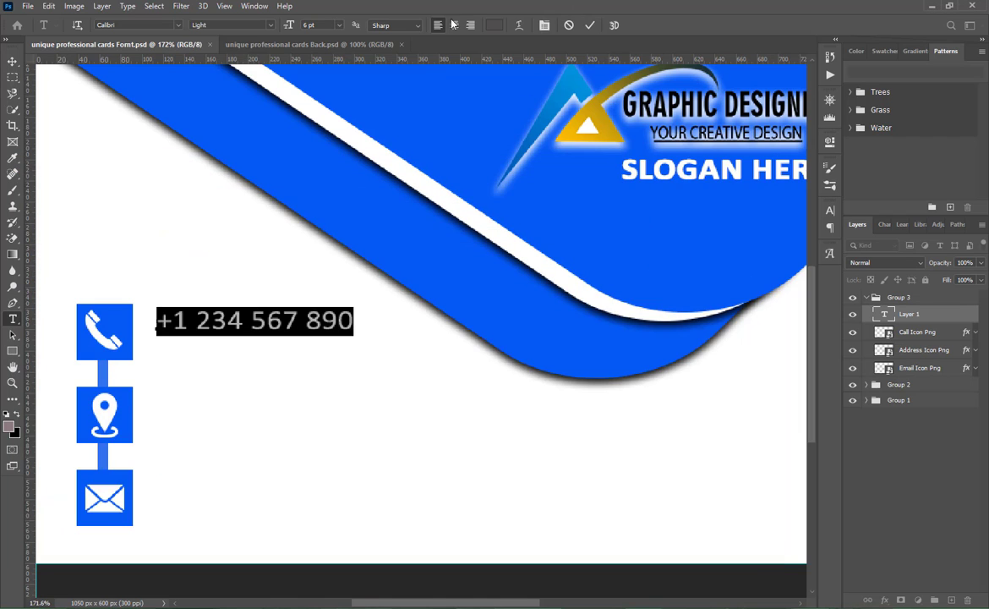
left_click(497, 25)
type("343434")
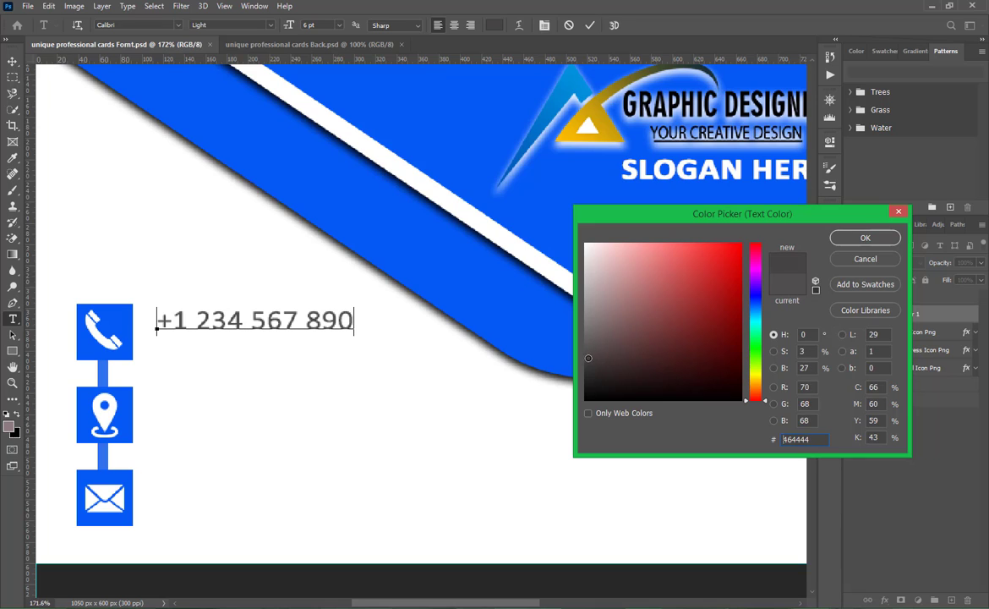
left_click_drag(583, 369, 584, 369)
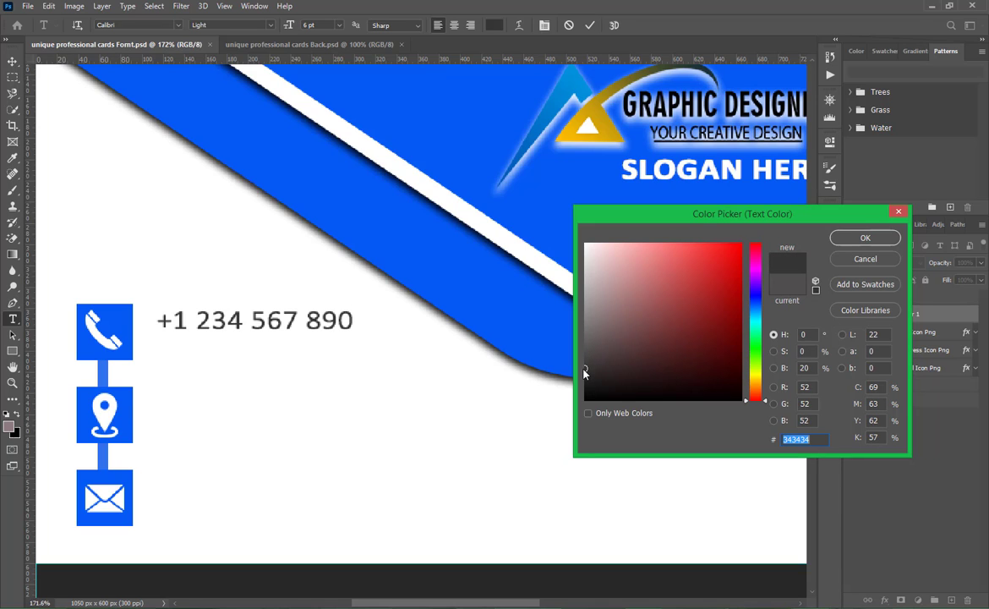
left_click(590, 372)
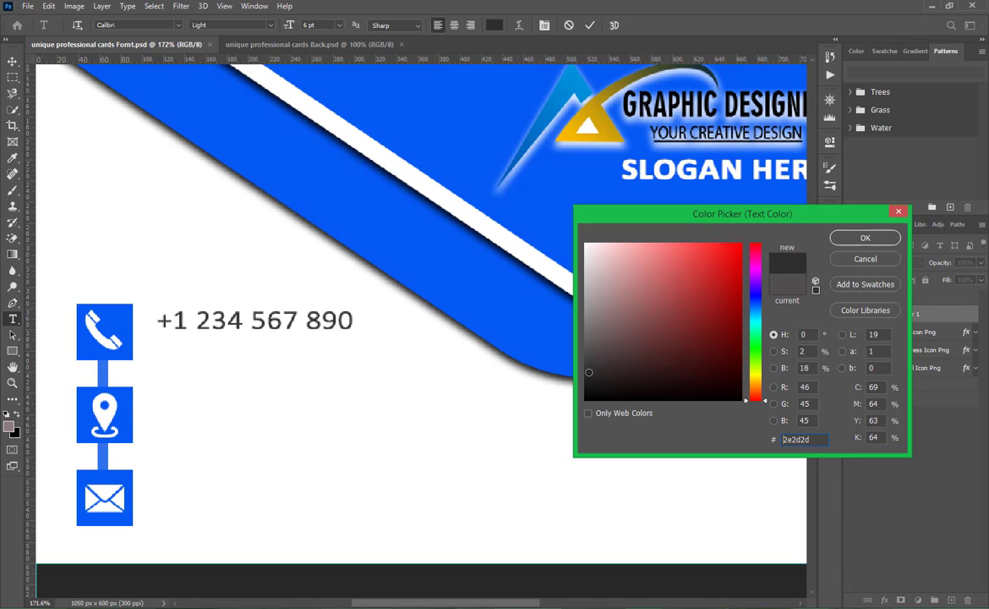
left_click(841, 241)
left_click(588, 27)
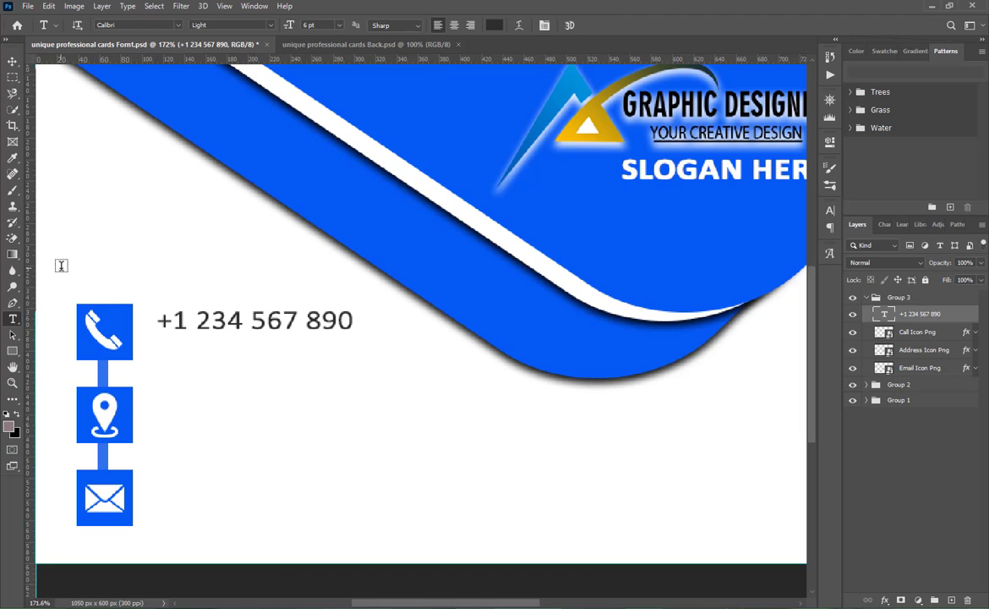
- Duplicate the phone number directly beneath itself, then copy the two-line pair beside the address icon and beside the email icon
key("v")
left_click_drag(230, 326, 233, 345)
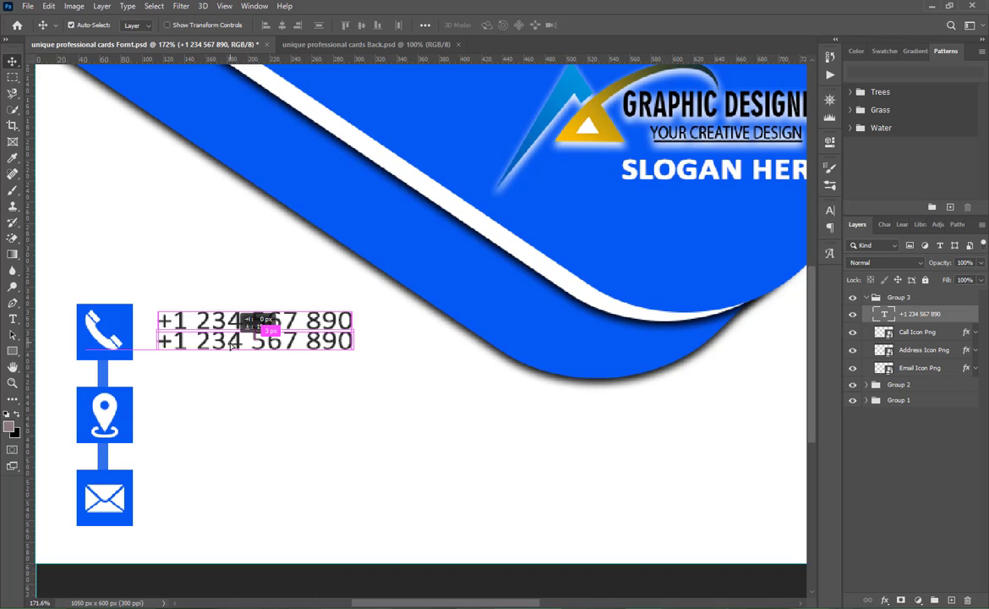
left_click_drag(231, 343, 232, 344)
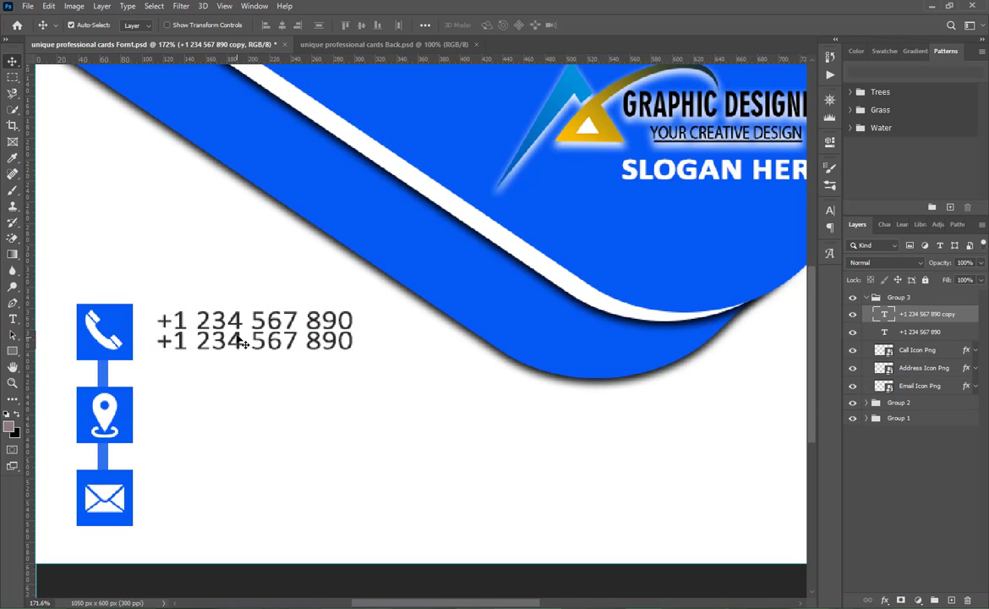
left_click(248, 328, "shift")
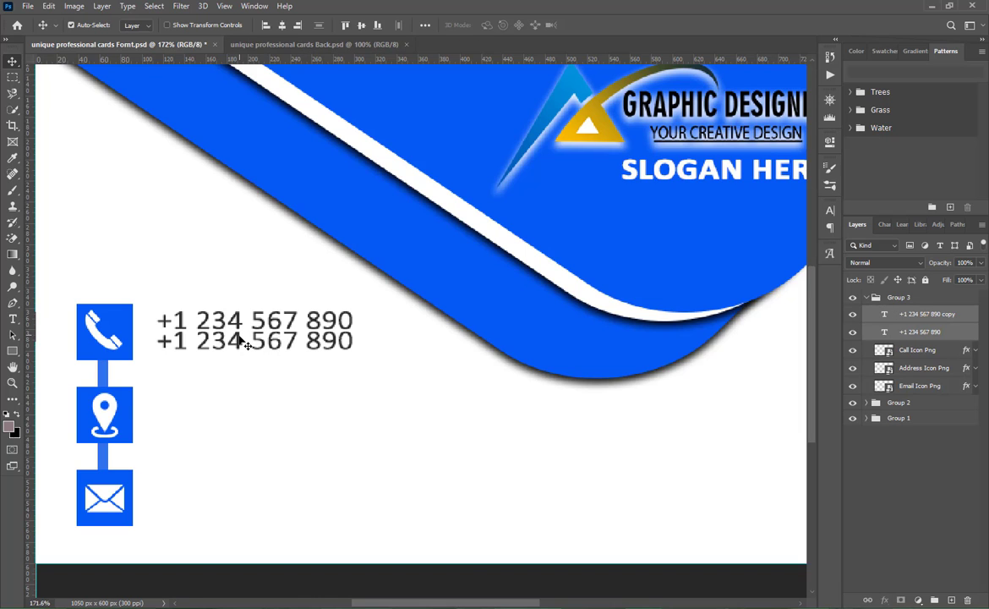
left_click_drag(239, 338, 234, 514)
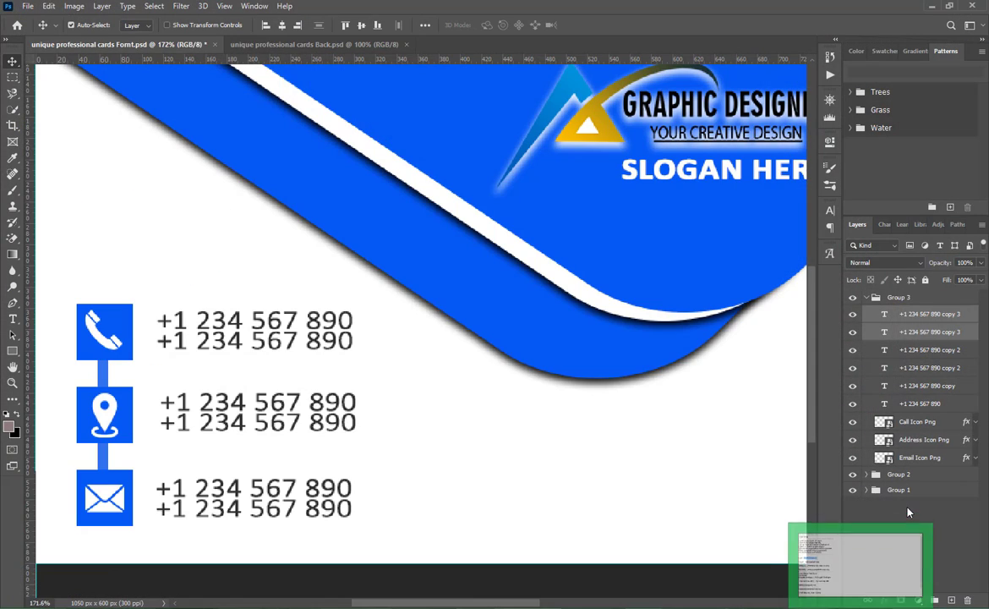
left_click(863, 578)
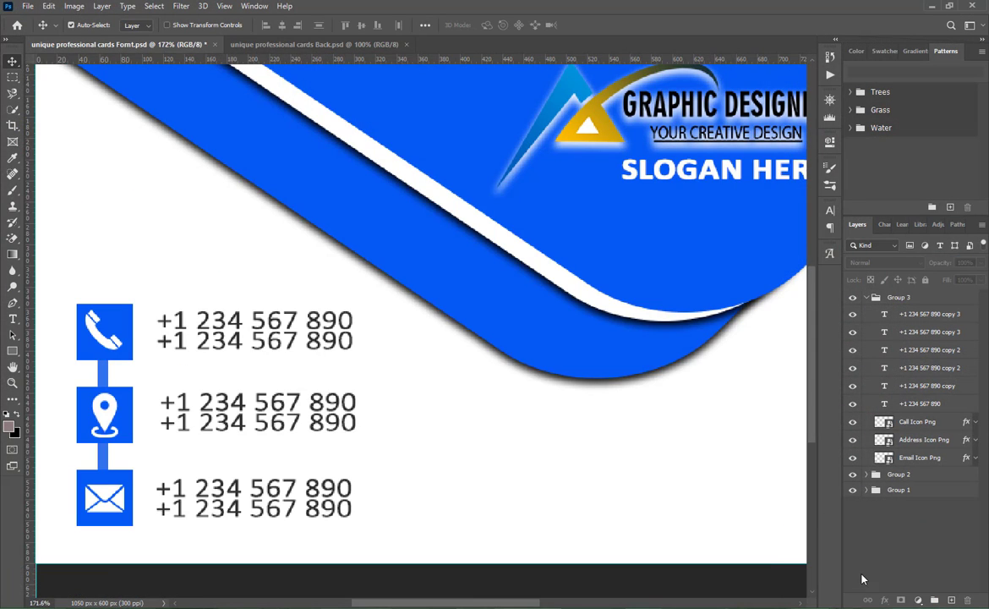
- Replace both phone number lines beside the address icon with the Address text copied from Zone Text Here in Notepad
key("alt+Tab")
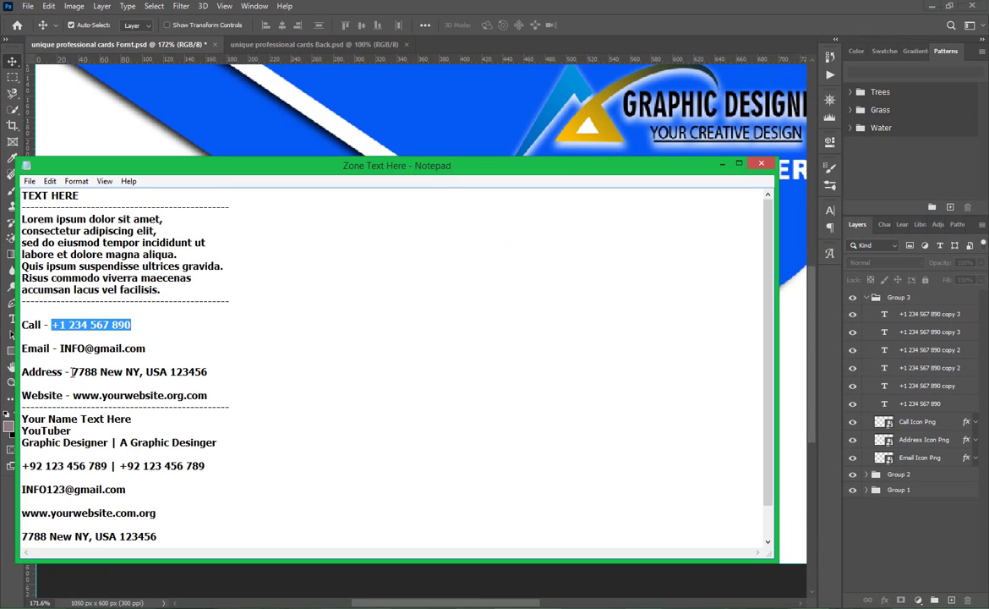
left_click_drag(72, 371, 295, 367)
key("alt+Tab")
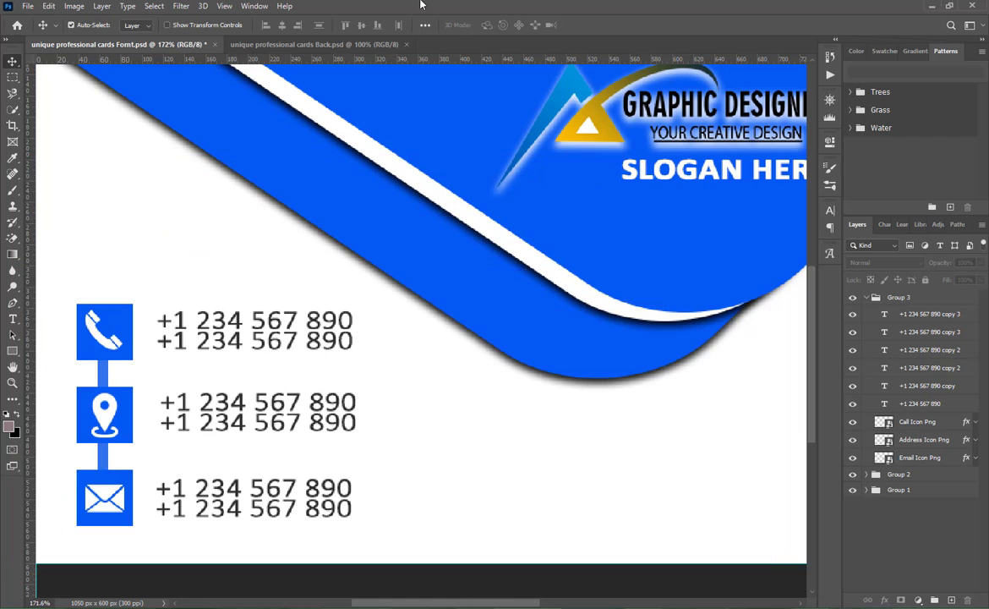
double_click(234, 402)
key("ctrl+v")
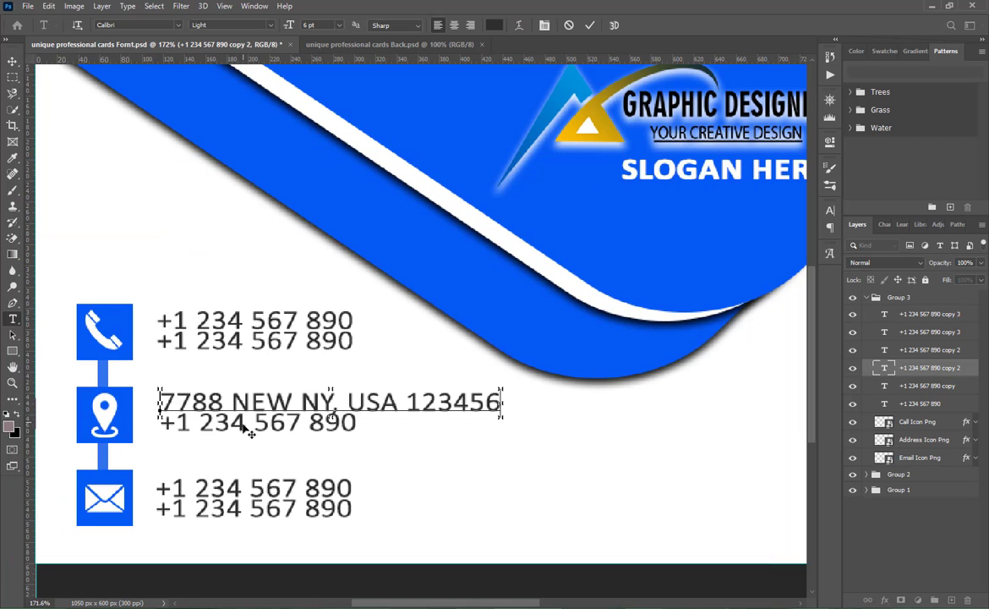
left_click(589, 25)
double_click(289, 422)
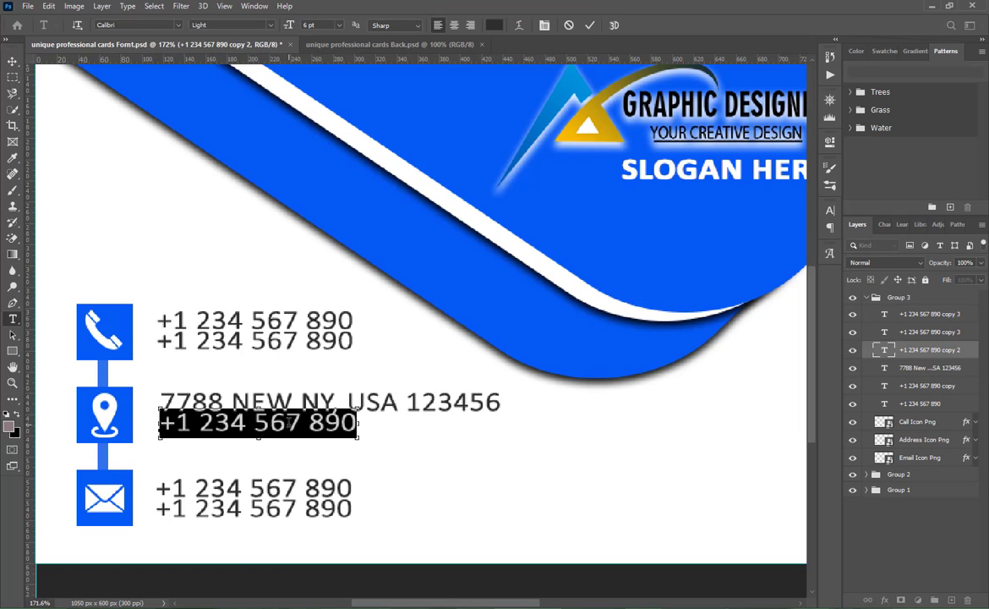
key("ctrl+v")
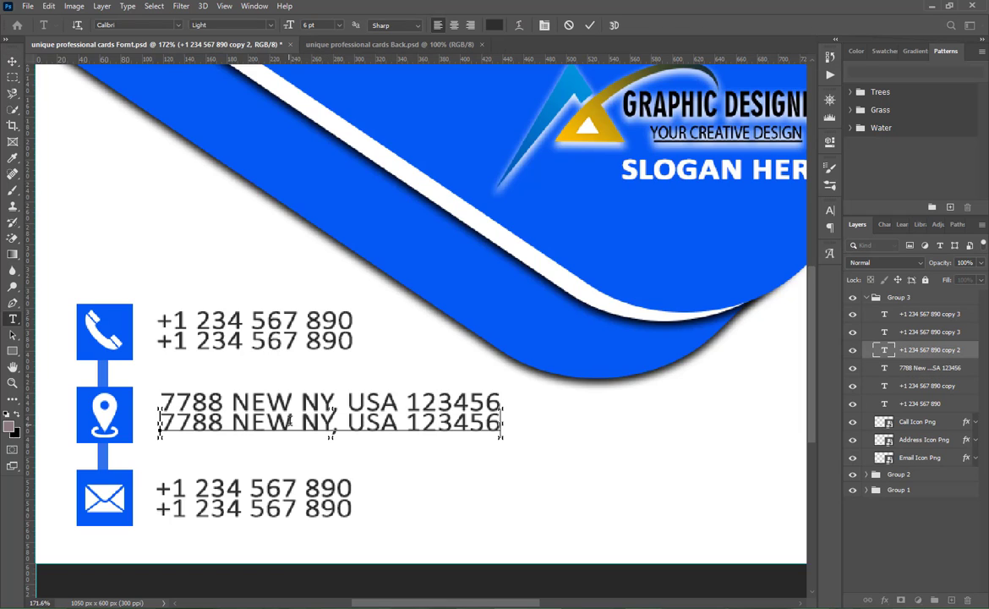
left_click(589, 26)
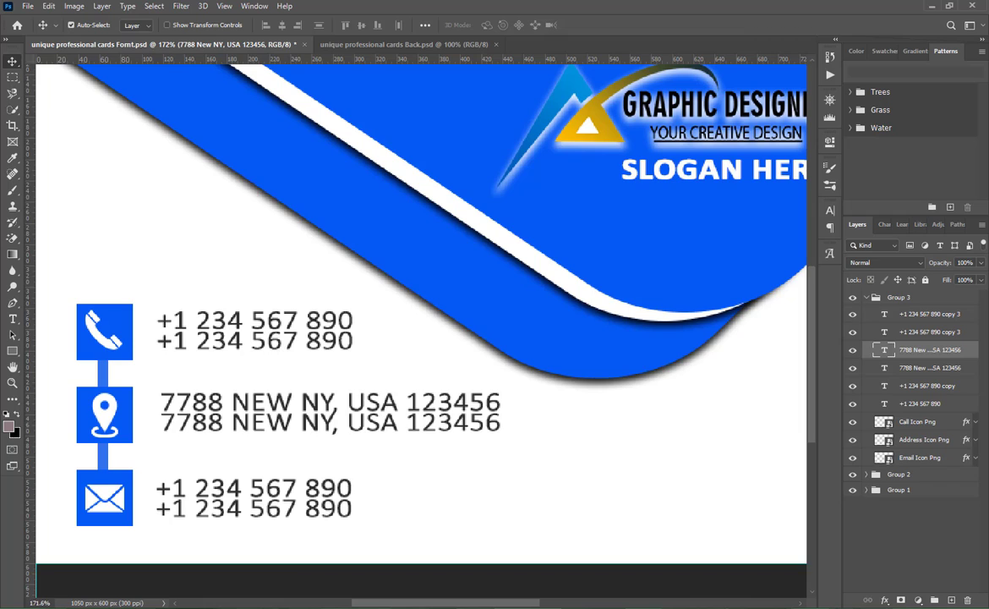
- Replace the upper line beside the email icon with the Email address copied from Zone Text Here in Notepad
left_click(862, 605)
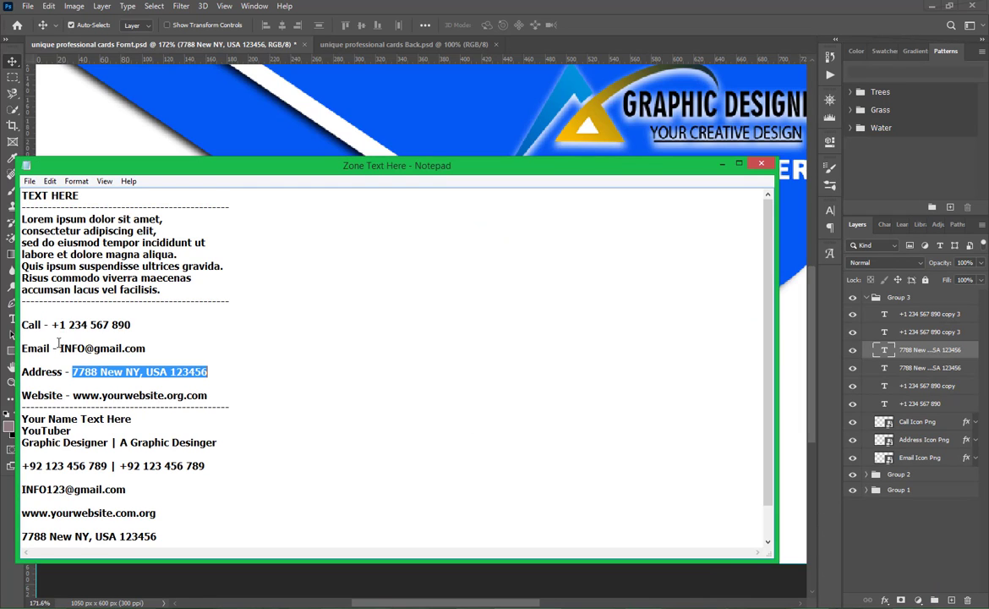
left_click_drag(60, 347, 177, 347)
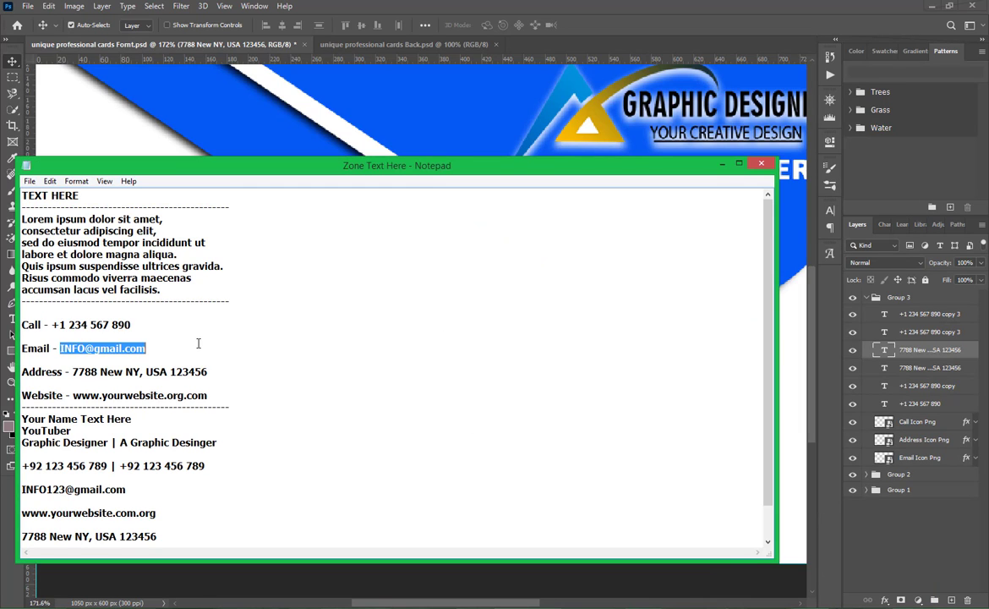
left_click(567, 4)
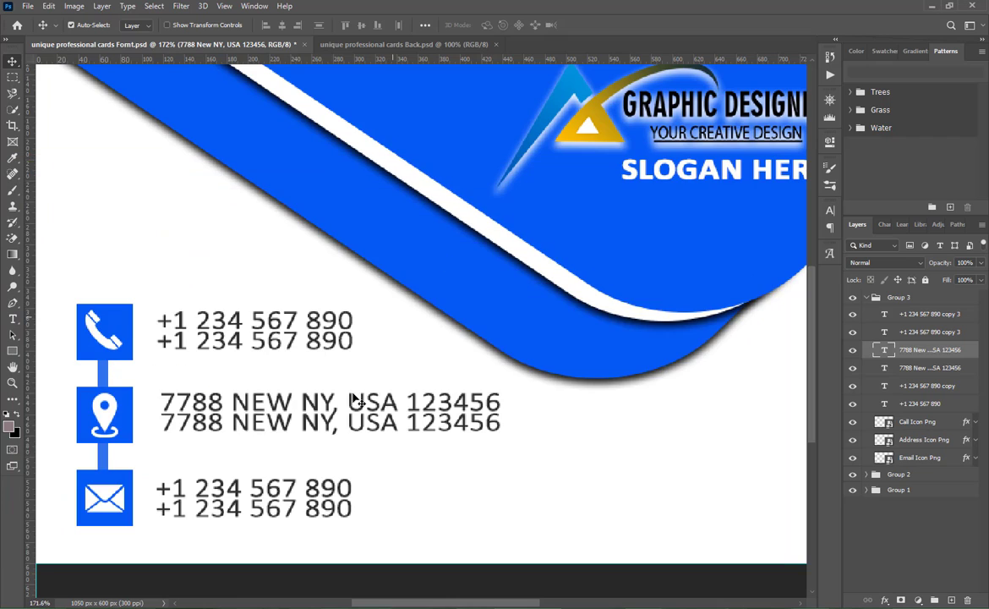
double_click(253, 489)
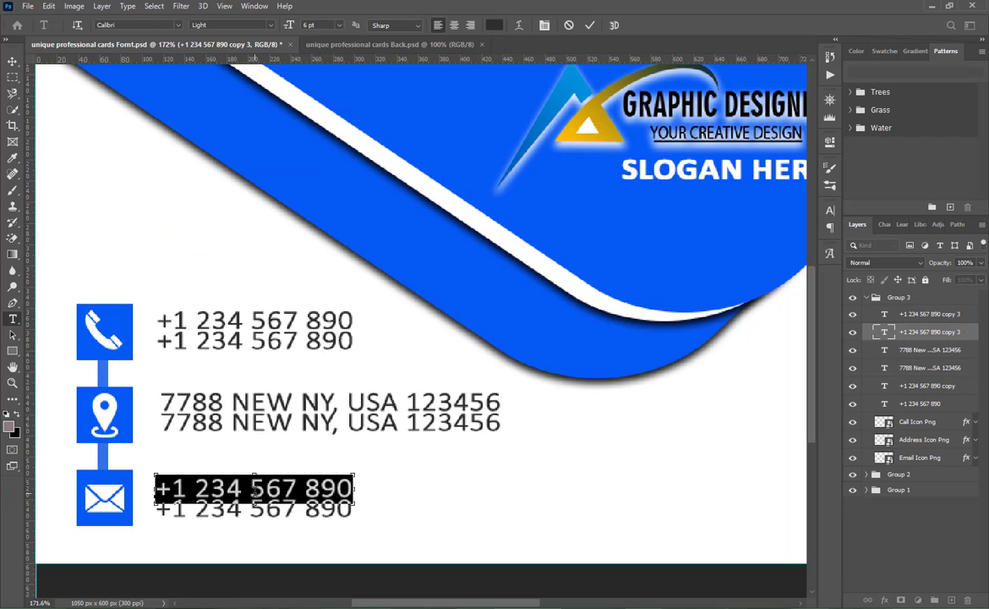
key("ctrl+v")
left_click(589, 25)
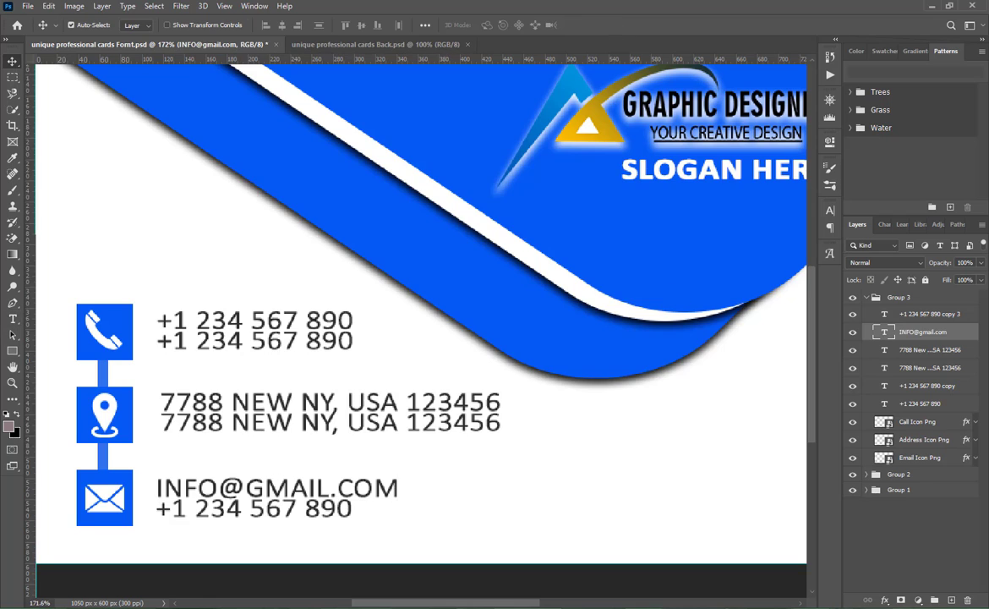
key("alt+Tab")
left_click_drag(74, 396, 259, 392)
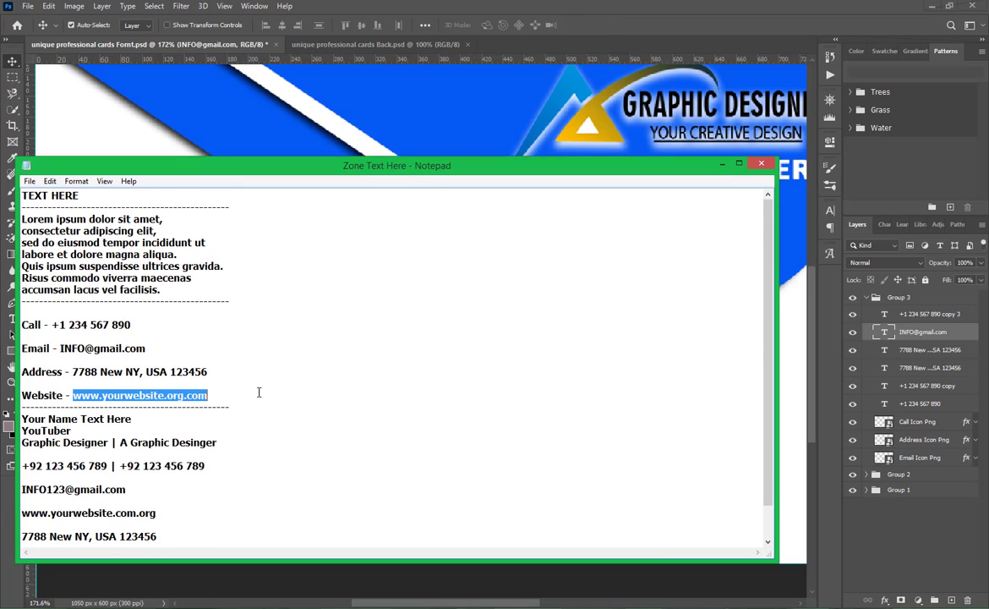
key("ctrl+c")
key("alt+Tab")
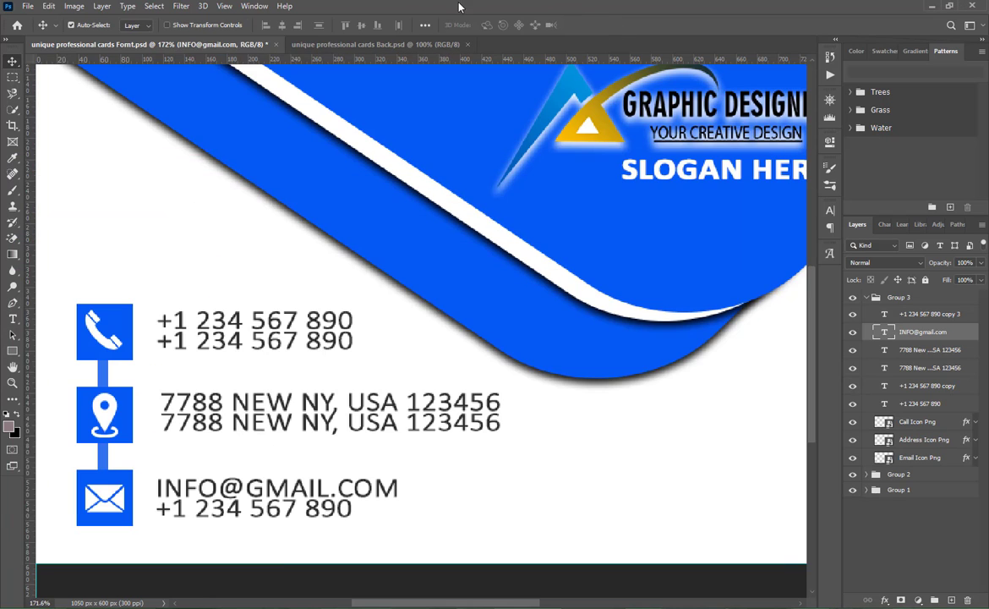
double_click(266, 507)
key("ctrl+v")
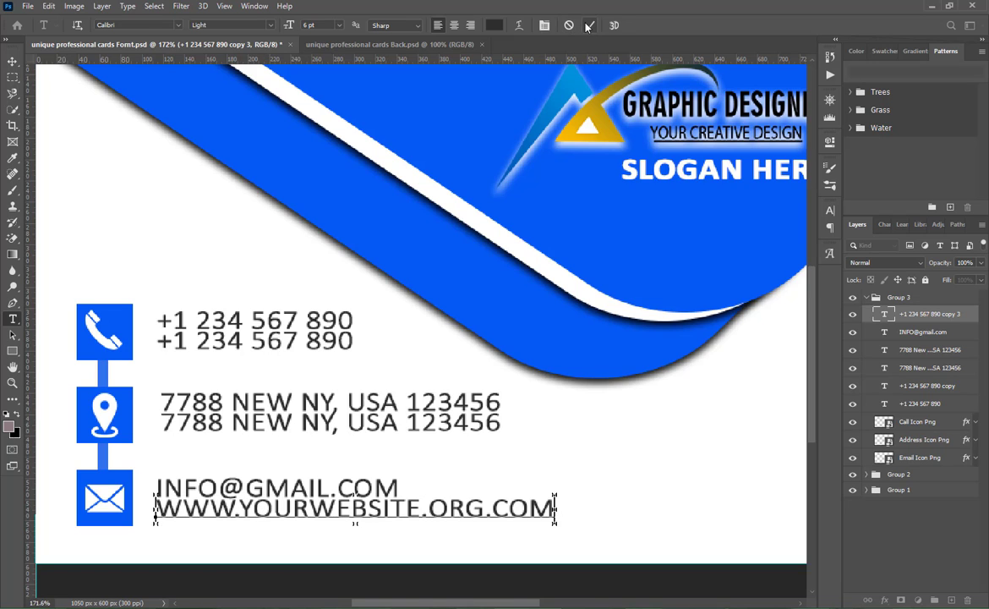
left_click(589, 25)
key("v")
- Scale the two phone number lines together down to about 85% and place them beside the call icon
key("ctrl+0")
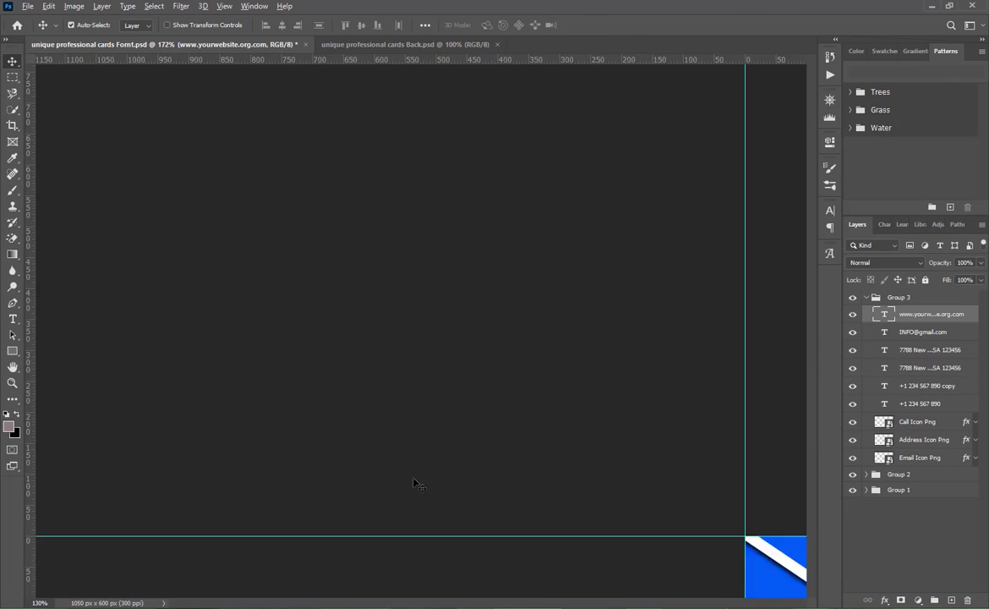
left_click(257, 382)
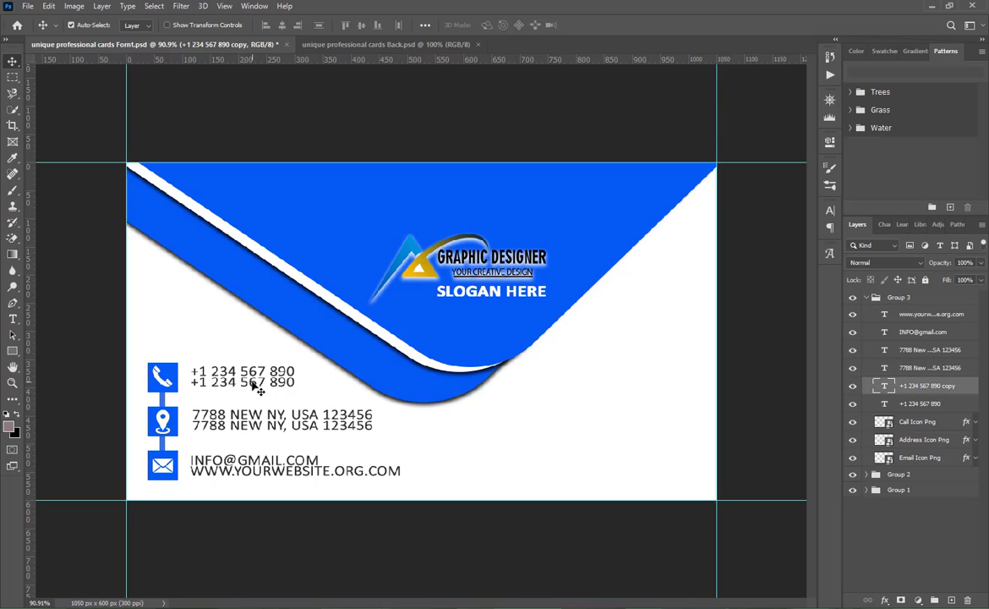
left_click(256, 380, "shift")
key("ctrl+t")
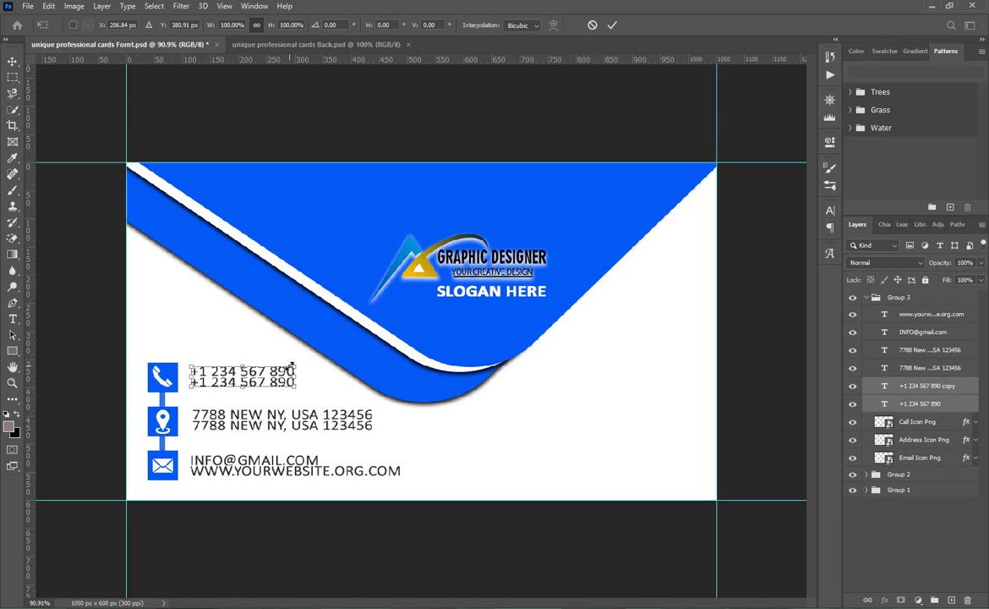
left_click_drag(294, 366, 265, 380)
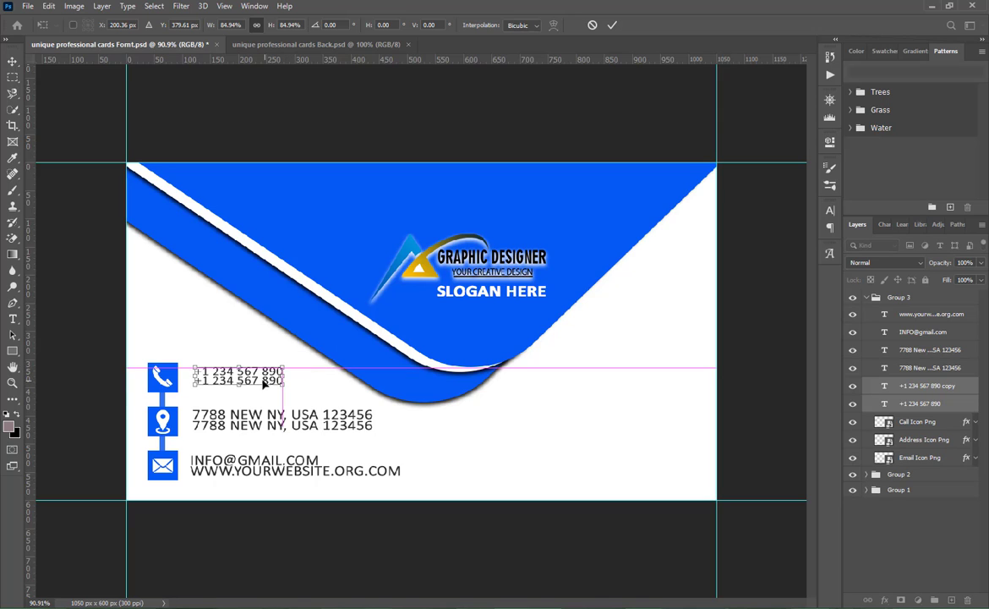
left_click(612, 25)
- Scale the two address lines together down to about 76% beside the address icon
left_click(309, 418)
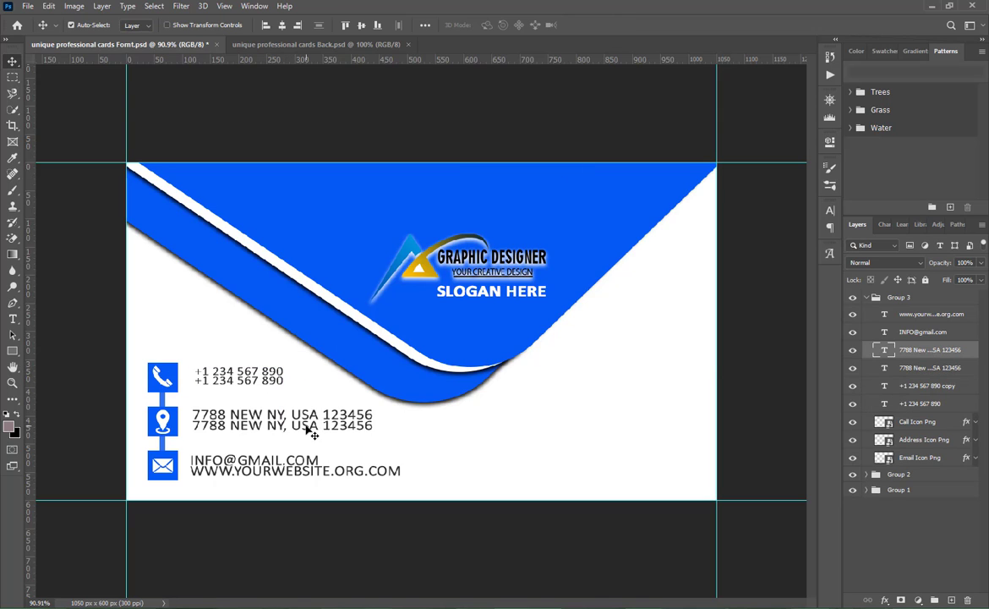
left_click(315, 419, "shift")
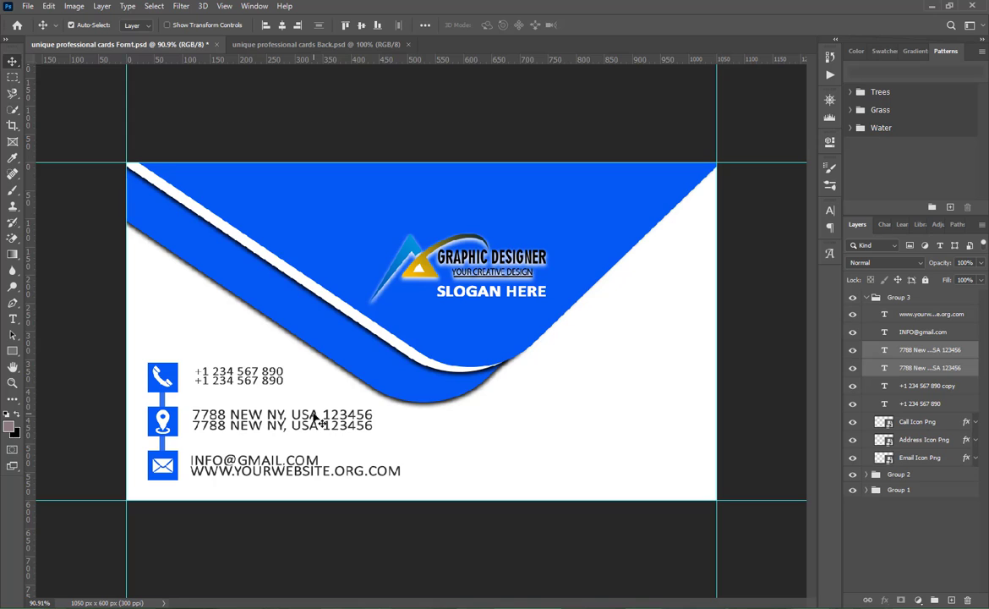
key("ctrl+t")
left_click_drag(372, 421, 331, 420)
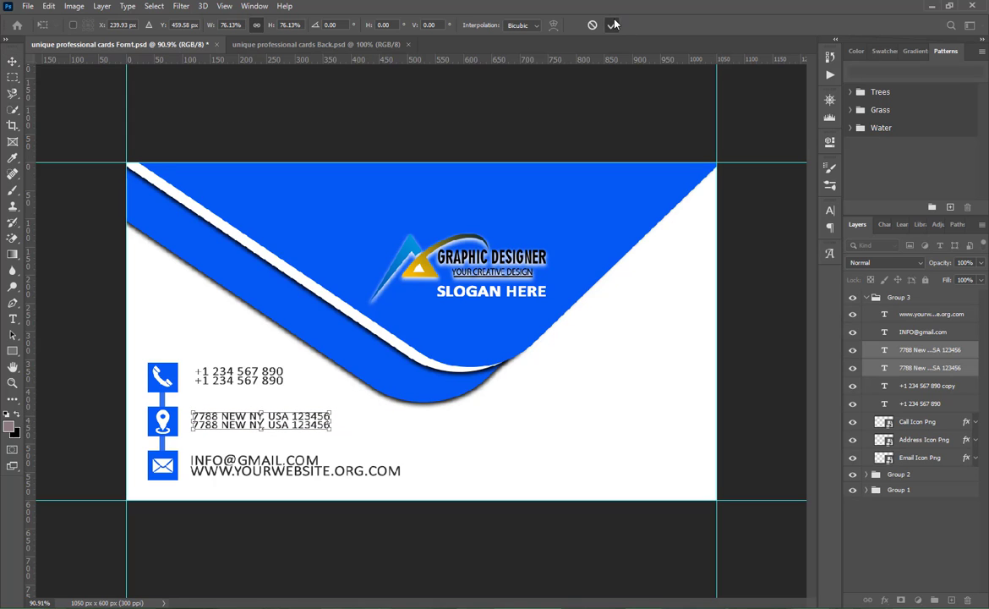
left_click(612, 24)
- Scale the email and website lines together down to about 66% so their width matches the address lines
left_click(917, 332)
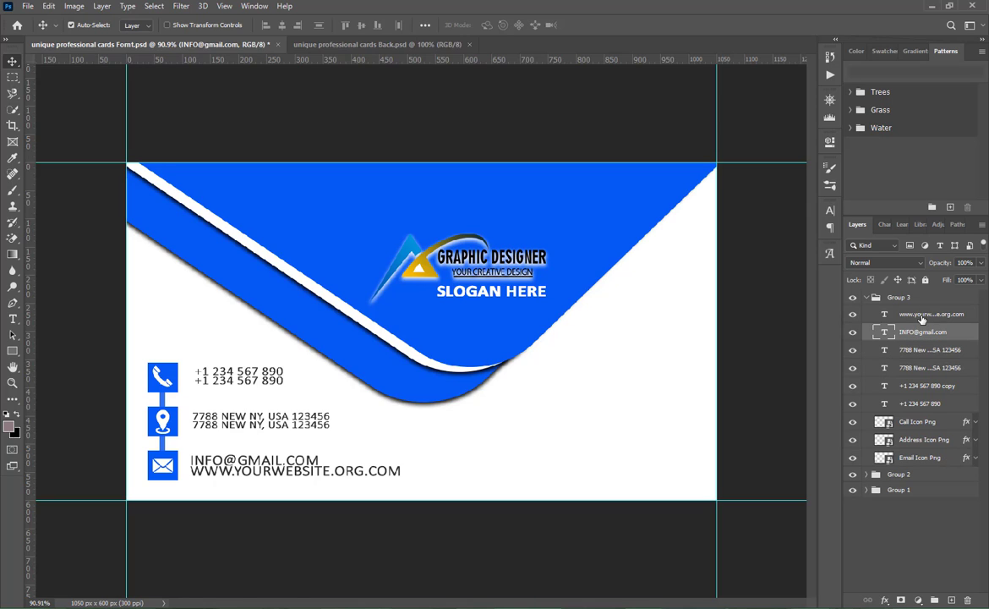
left_click(926, 314, "shift")
key("ctrl+t")
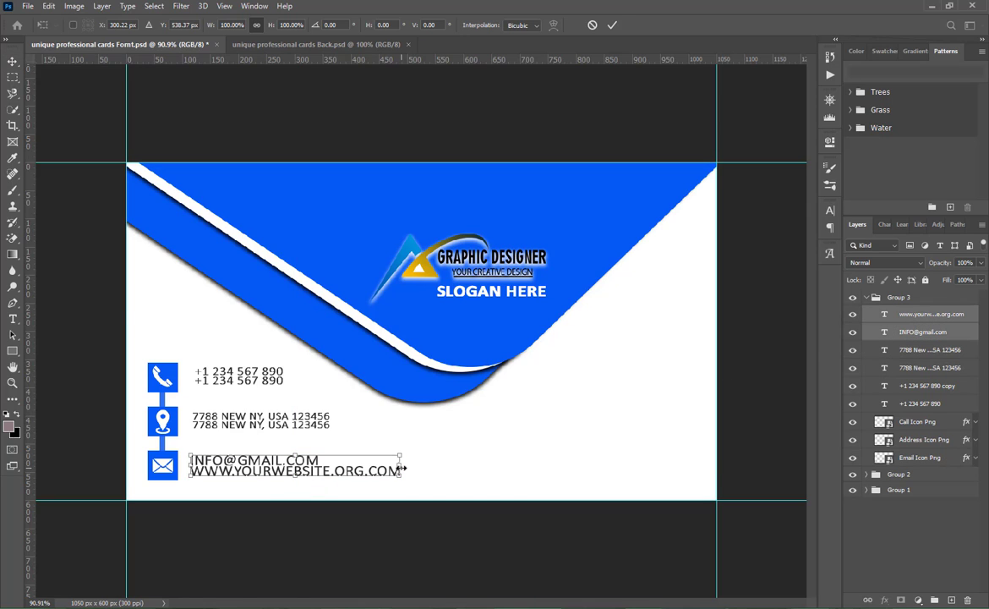
left_click_drag(401, 468, 324, 465)
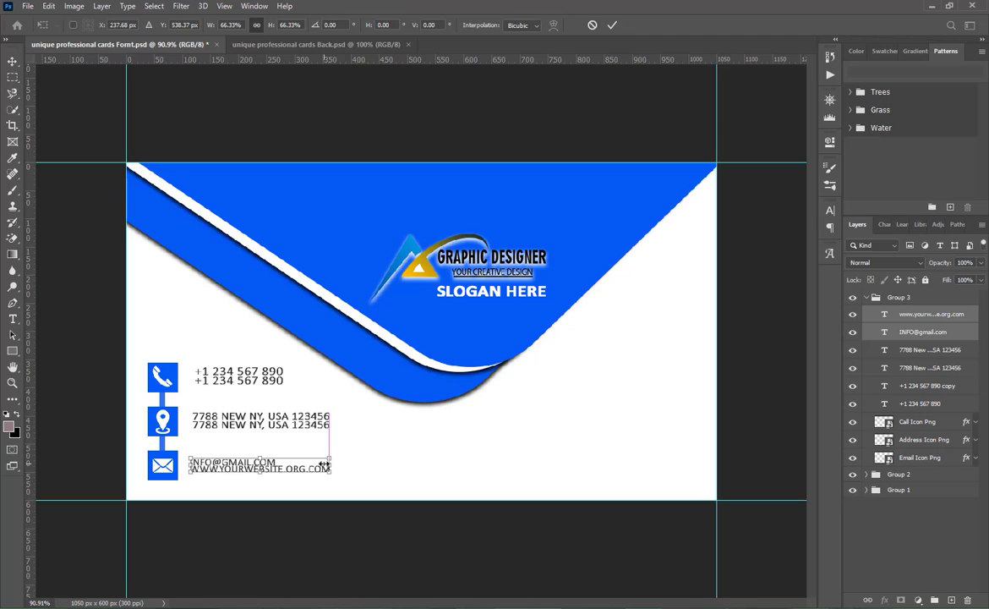
left_click(613, 25)
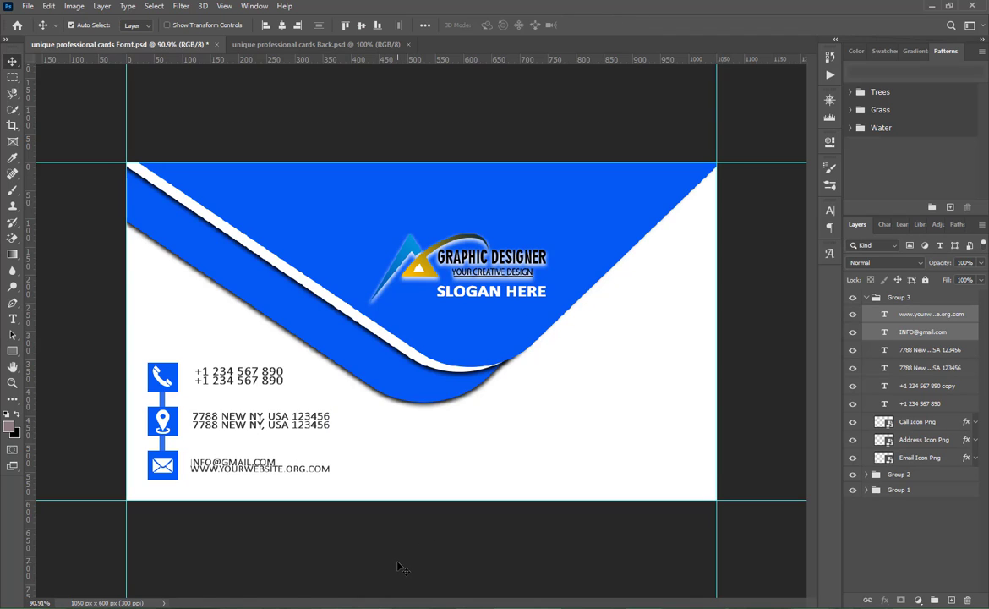
- Nudge only the website line down to open a gap beneath the email line
left_click(889, 508)
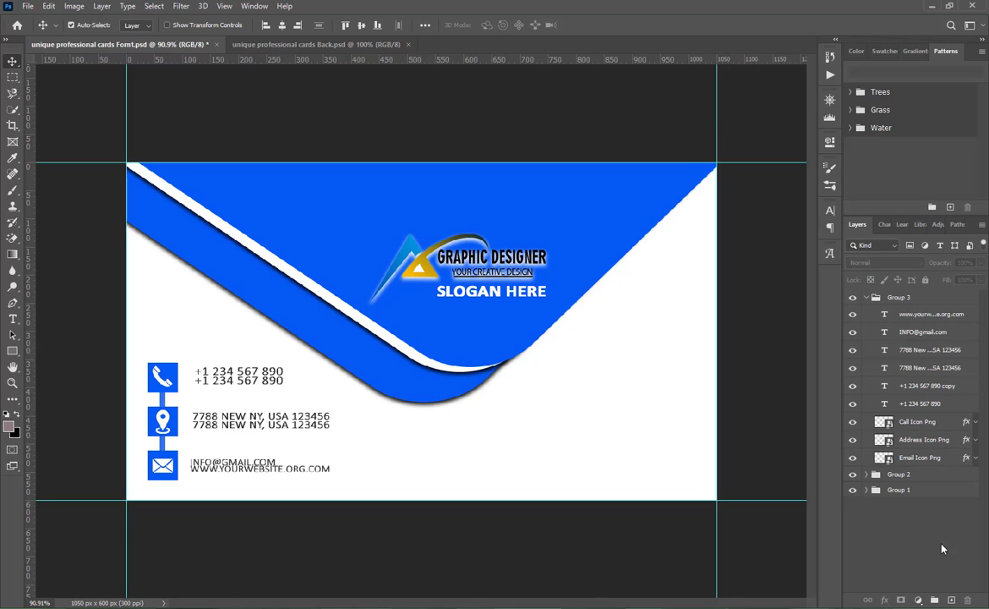
left_click(917, 314)
key("Up")
key("Up")
key("Up")
key("Up")
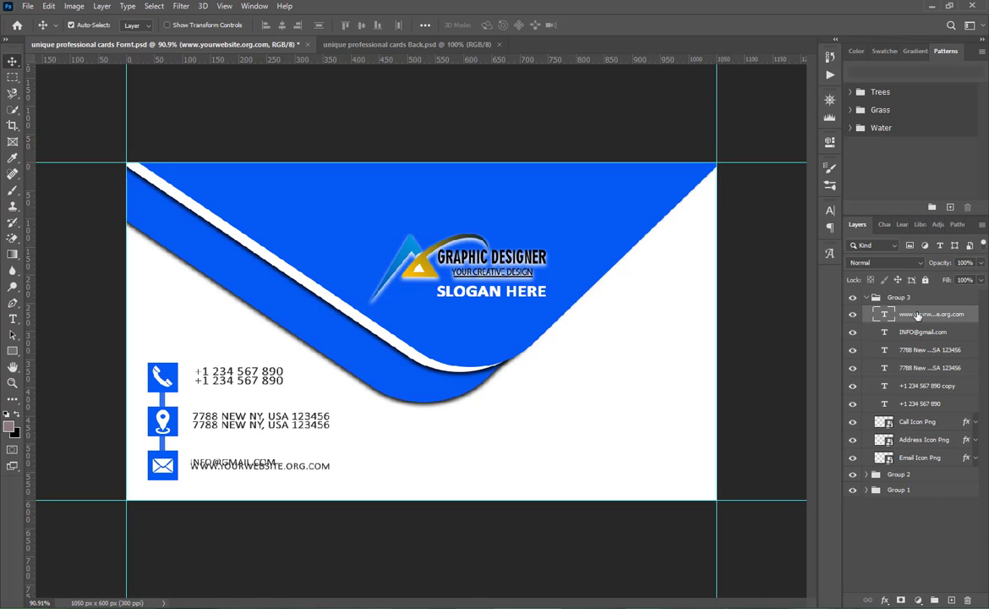
key("Down")
key("Down")
key("Down")
key("Down")
key("Down")
key("Down")
key("Down")
key("Down")
key("Down")
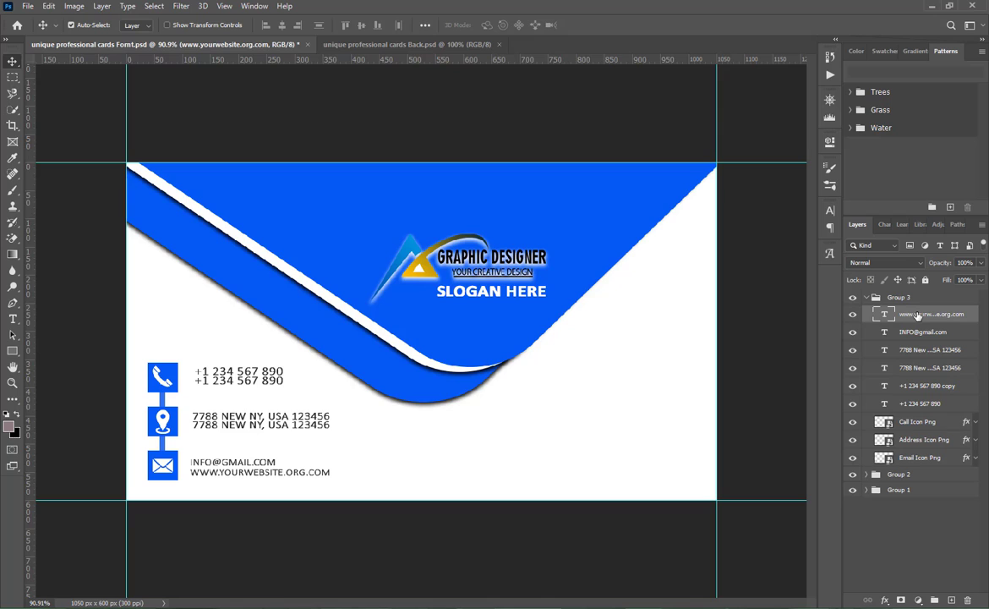
- Change the website line's Calibri font style to Regular
double_click(884, 314)
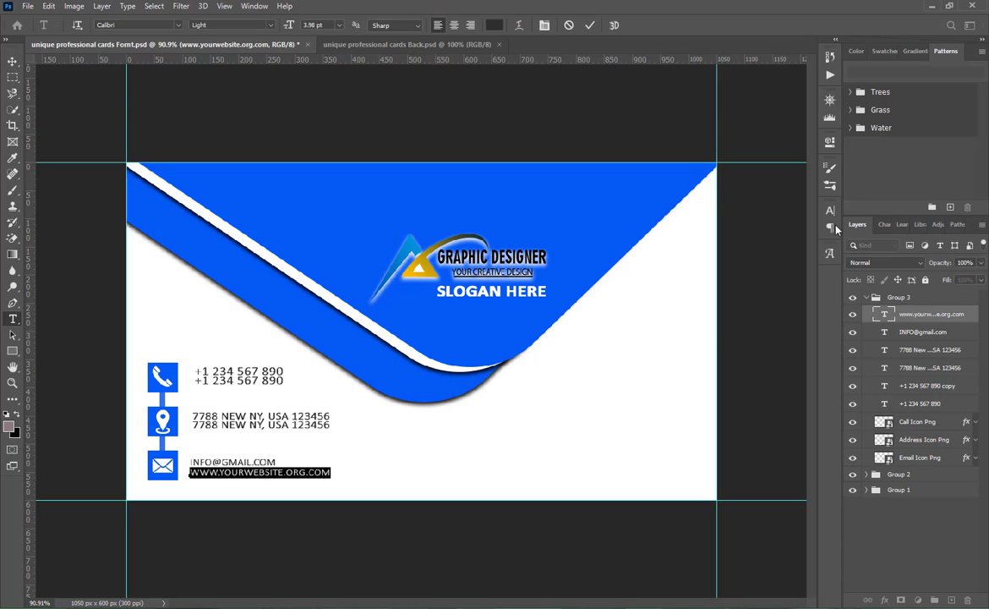
left_click(830, 210)
left_click(809, 228)
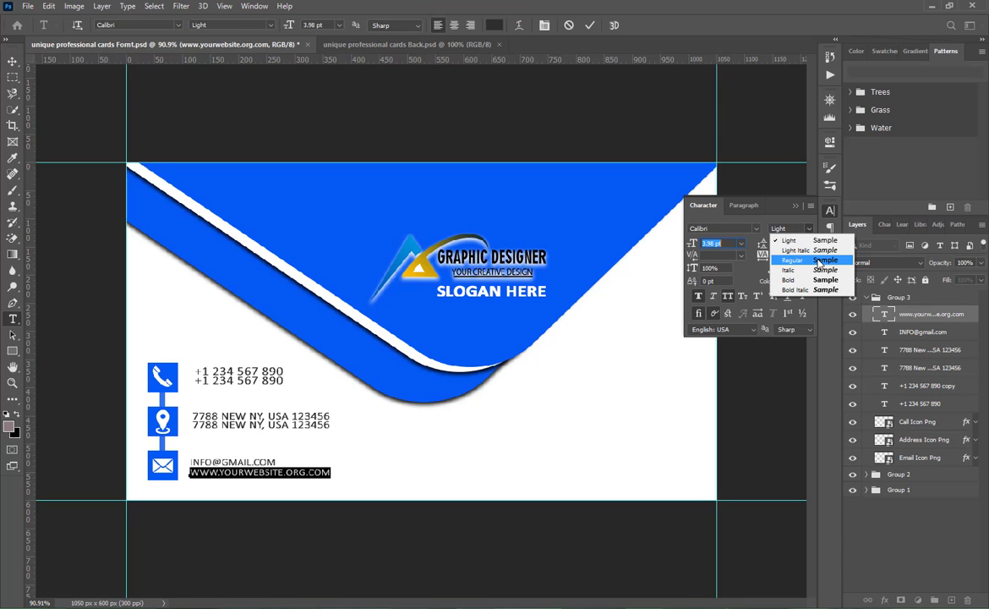
left_click(790, 258)
left_click(794, 206)
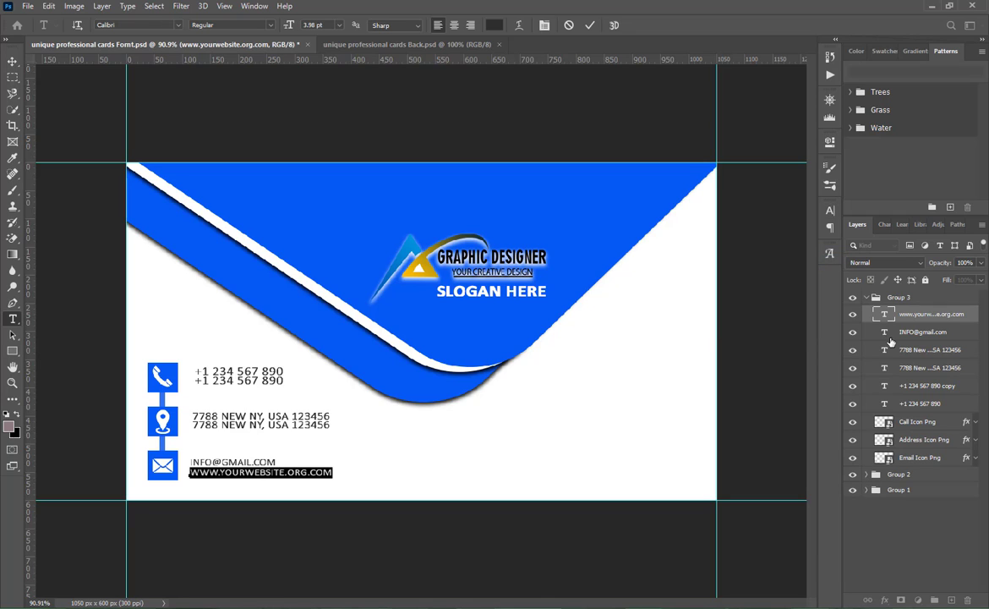
- Change the email line's Calibri font style to Regular
double_click(885, 332)
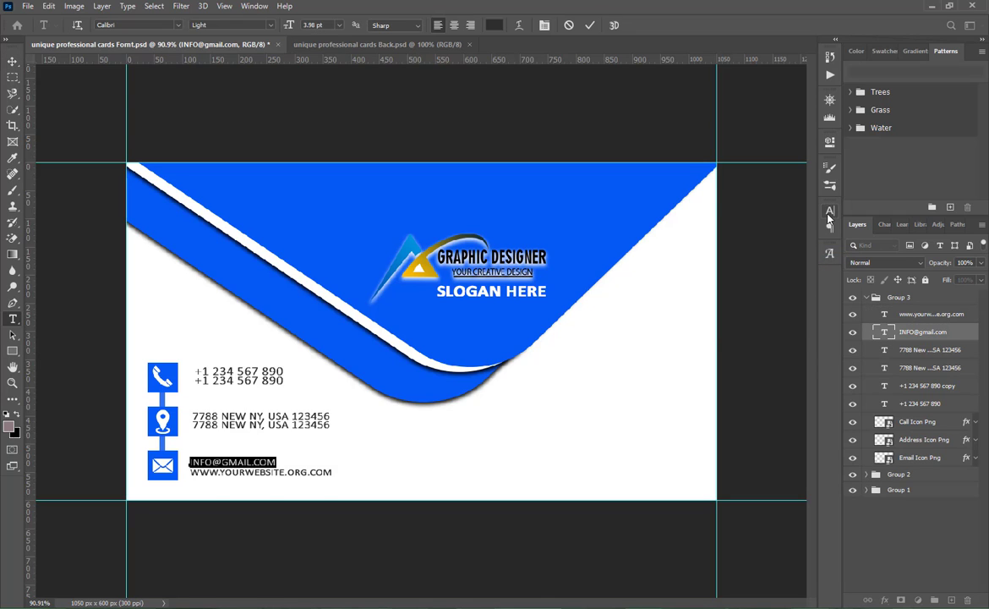
left_click(830, 209)
left_click(808, 229)
left_click(768, 255)
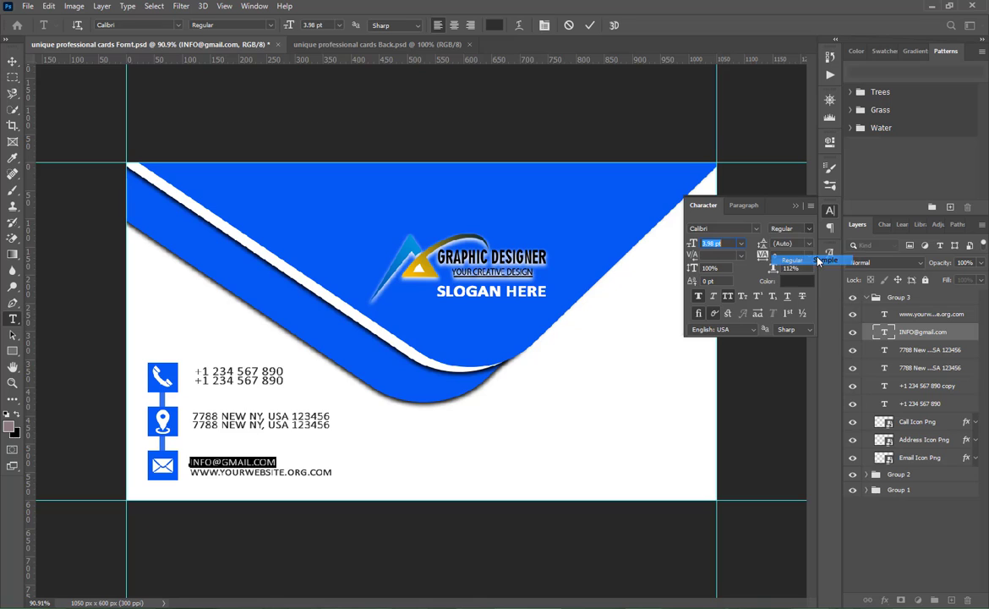
- Change the lower address line's Calibri font style to Regular
double_click(885, 349)
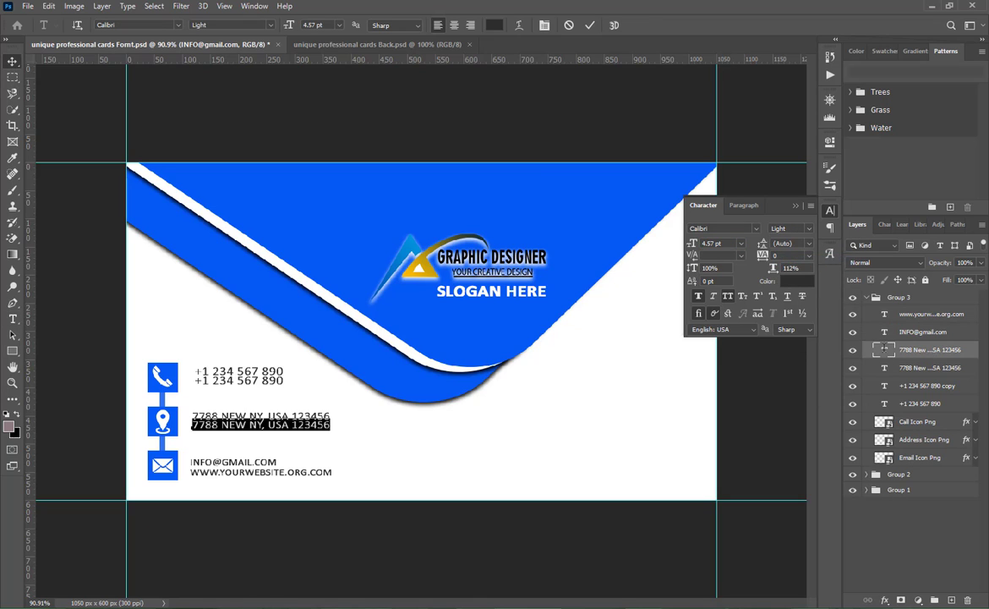
left_click(808, 229)
left_click(808, 262)
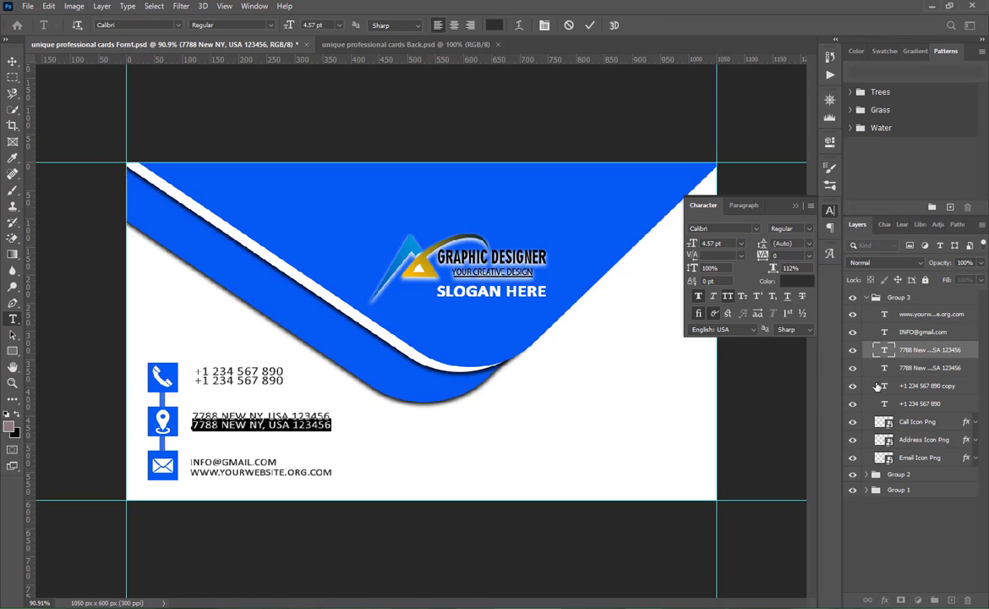
- Change the upper address line's Calibri font style to Regular
double_click(884, 368)
left_click(808, 230)
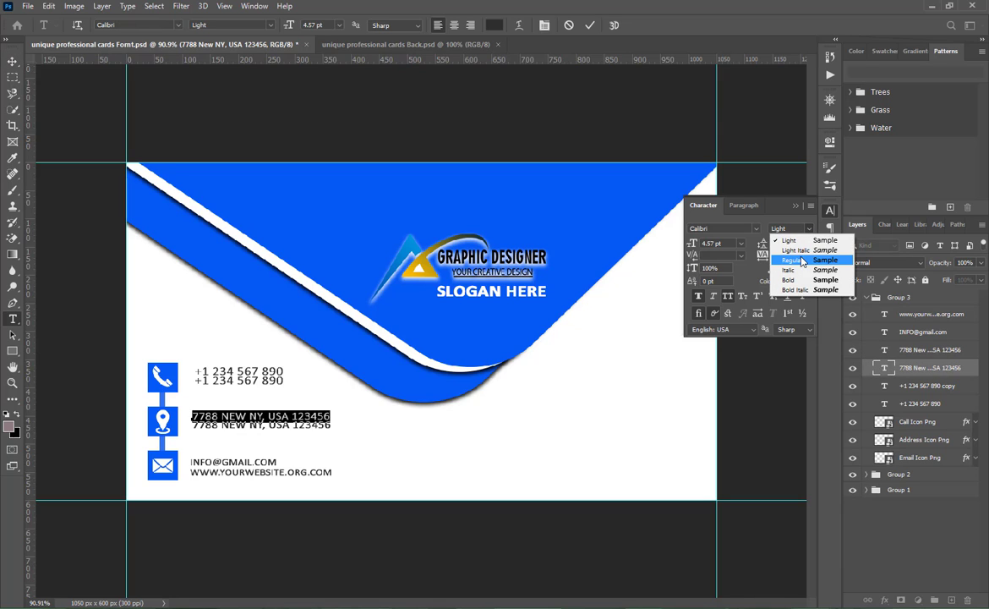
left_click(808, 262)
- Change the lower phone number line's Calibri font style to Regular
double_click(884, 386)
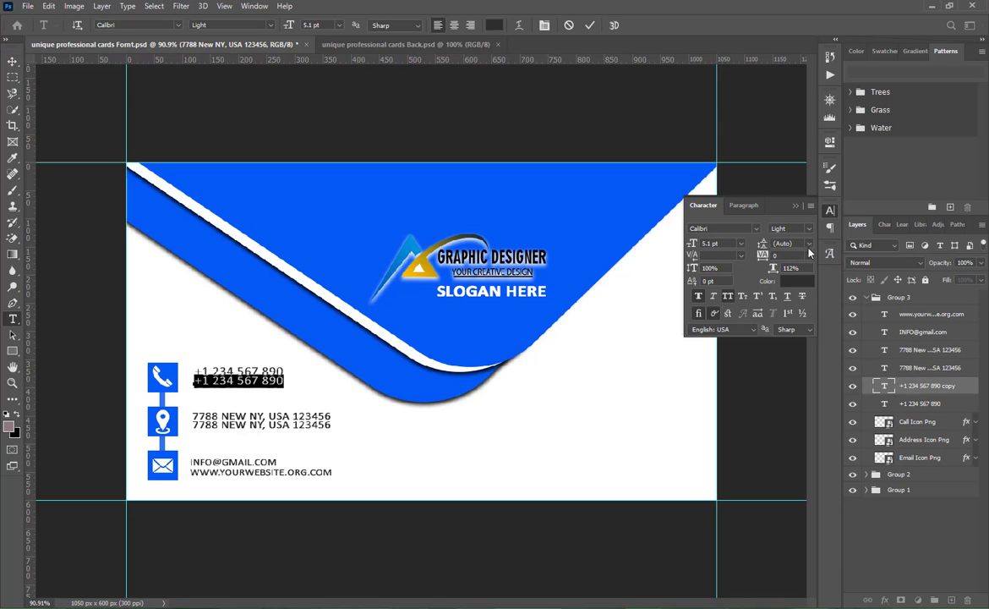
left_click(794, 229)
left_click(737, 244)
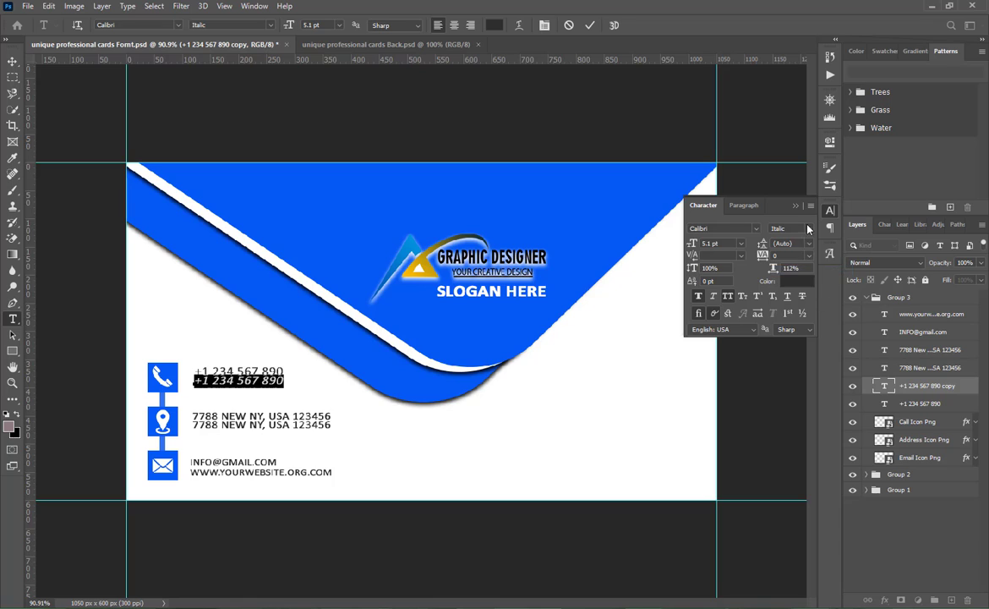
left_click(808, 228)
left_click(817, 260)
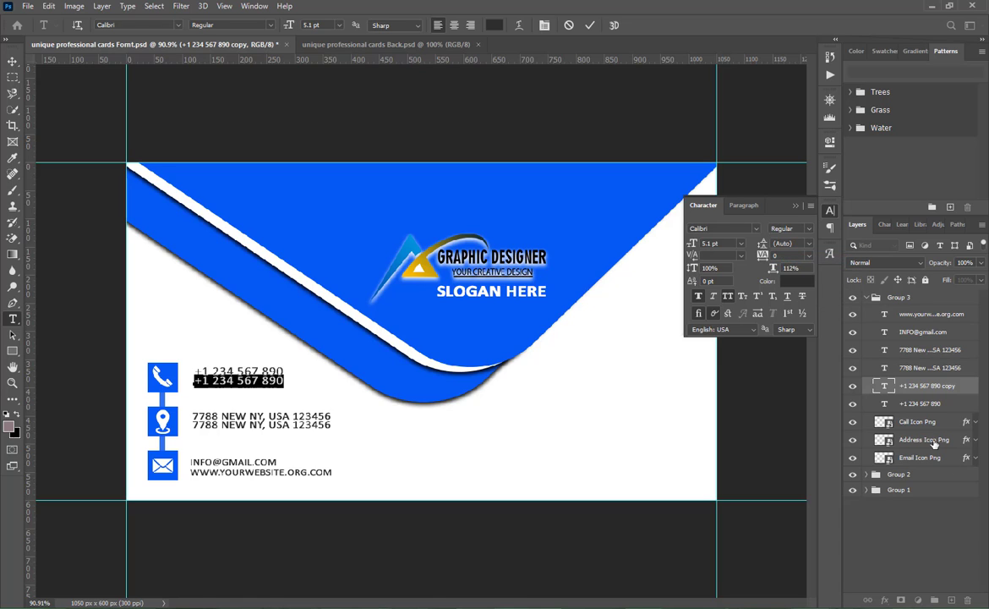
- Change the upper phone number line's Calibri font style to Regular and commit the text edit
double_click(885, 403)
left_click(809, 228)
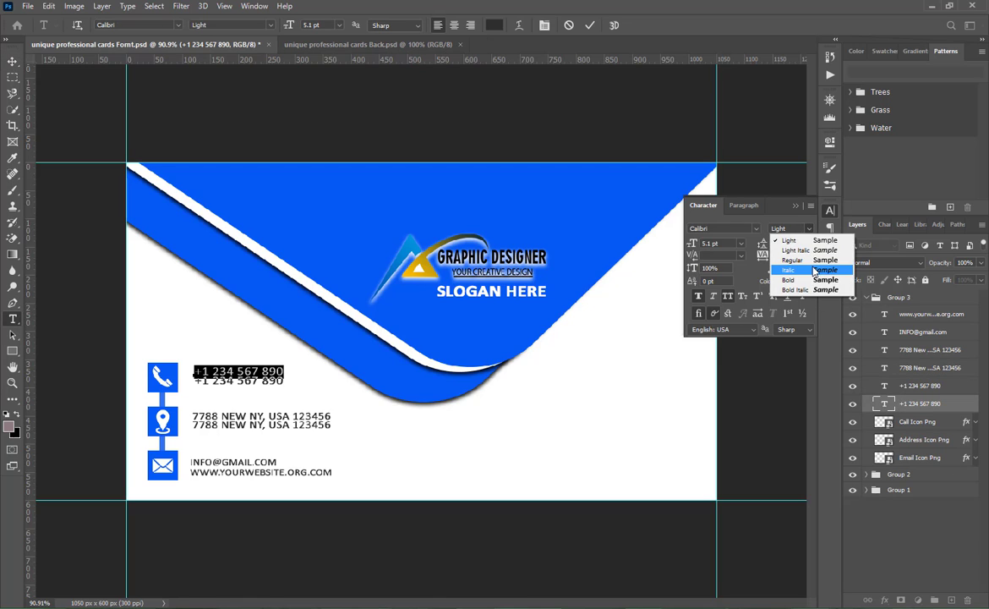
left_click(799, 261)
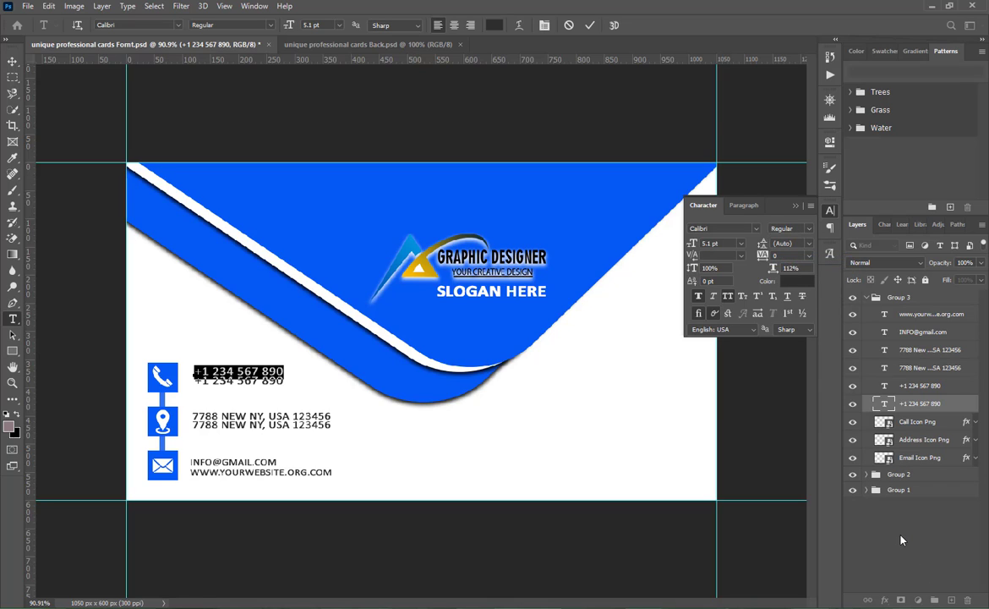
key("Up")
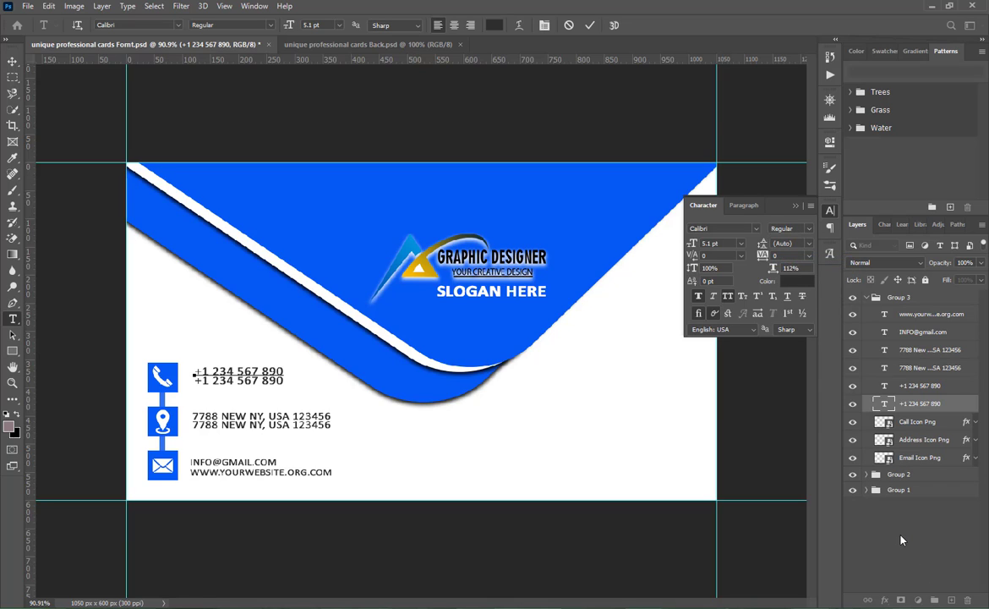
left_click(590, 25)
- Nudge only the upper phone number line slightly up to widen the gap above the lower one
key("v")
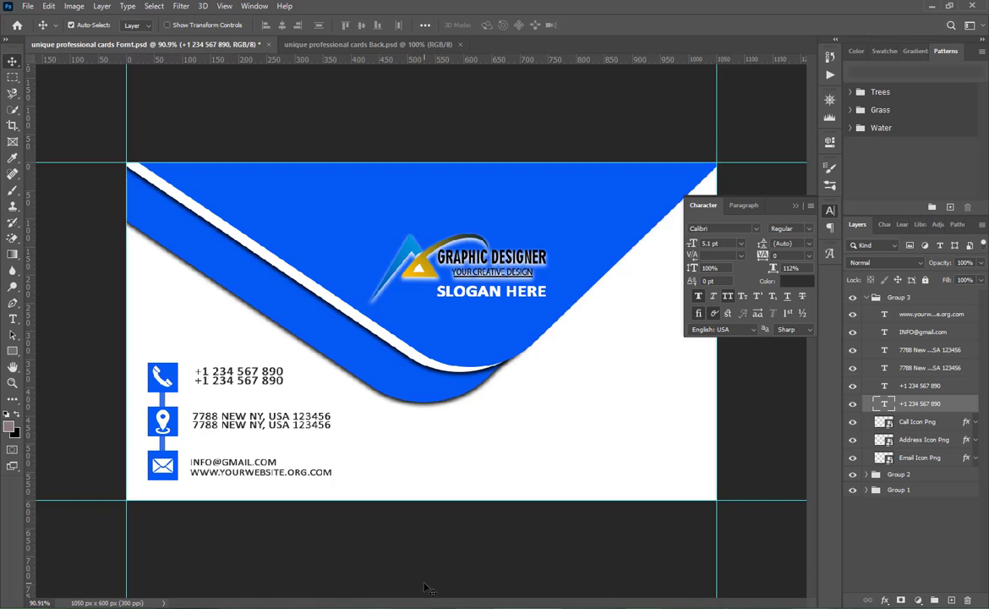
key("Up")
key("Up")
key("Up")
key("Up")
key("Down")
key("Down")
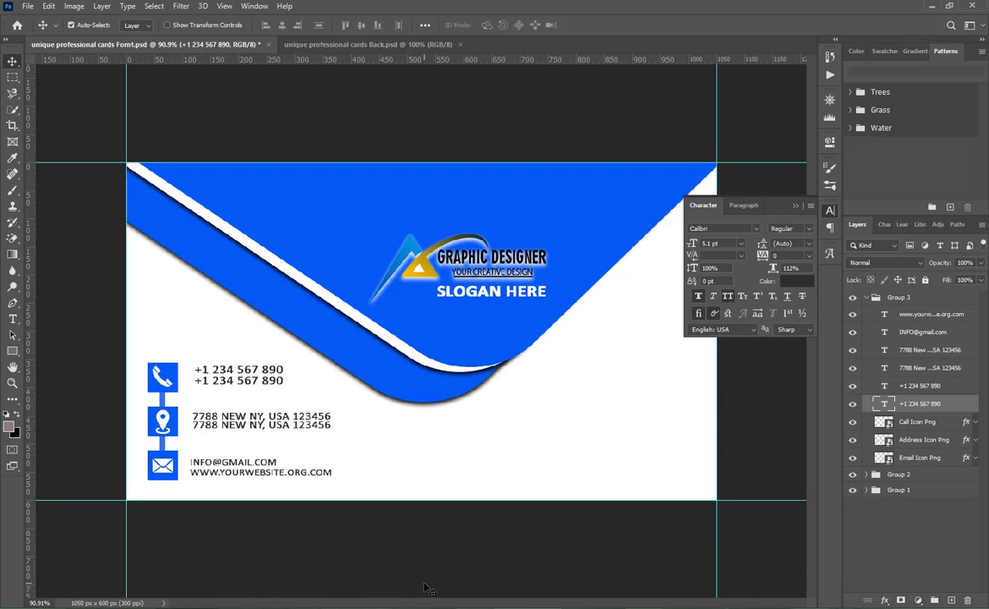
- Nudge the upper address line slightly up from the lower one, then deselect it and save the document
left_click(272, 424)
key("Up")
key("Up")
key("Up")
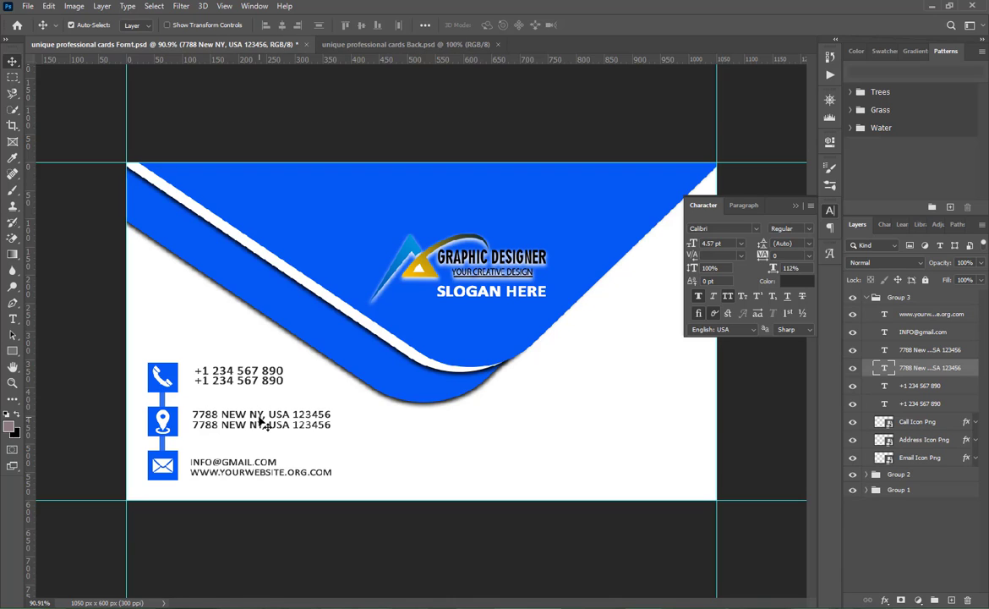
key("Down")
key("Down")
key("Down")
key("Up")
key("Up")
left_click(405, 508)
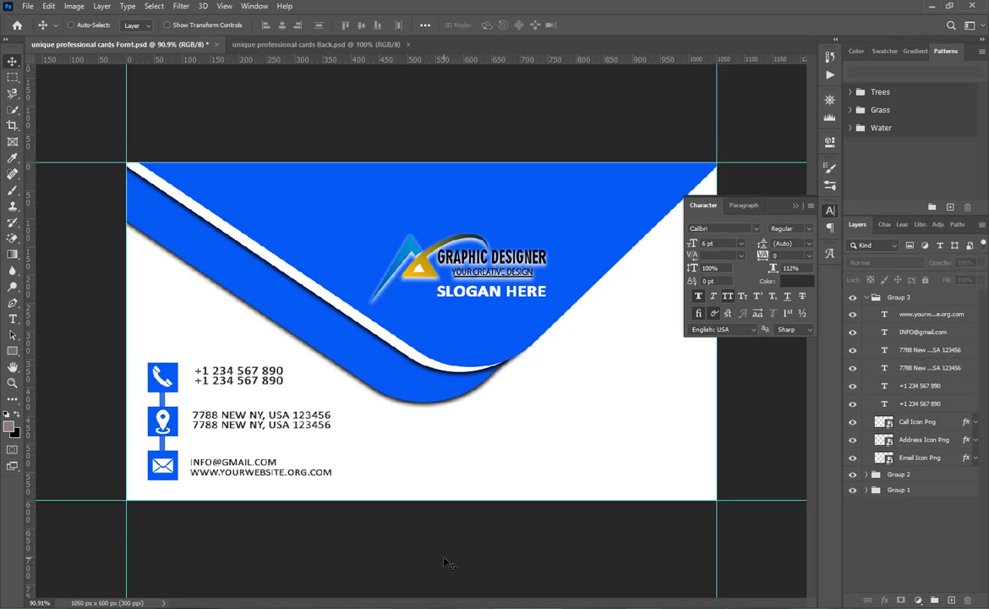
key("ctrl+s")
- Collapse Group 3, which holds the contact details, and rename it INFO
left_click(884, 297)
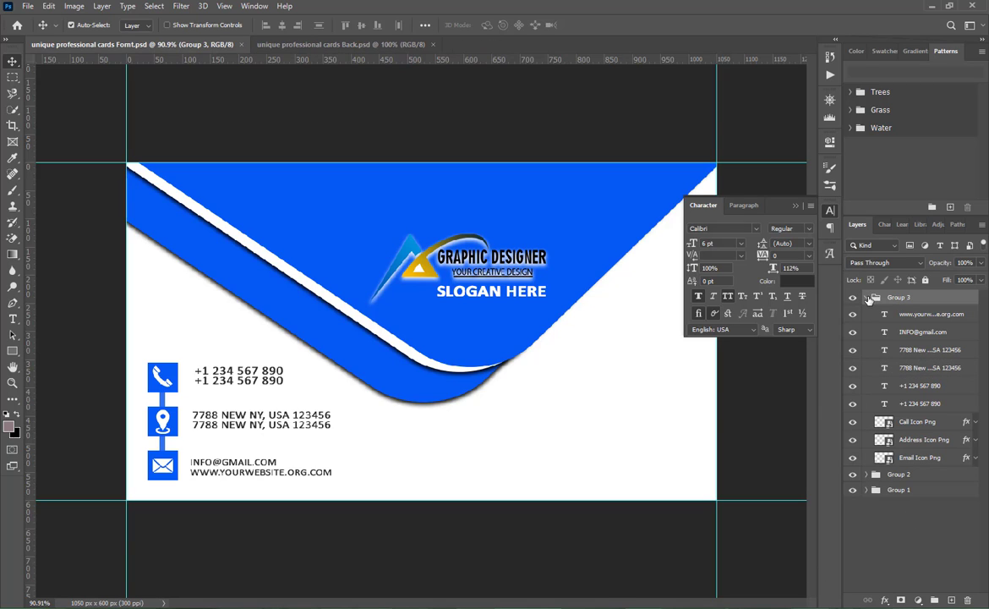
left_click(867, 297)
double_click(894, 301)
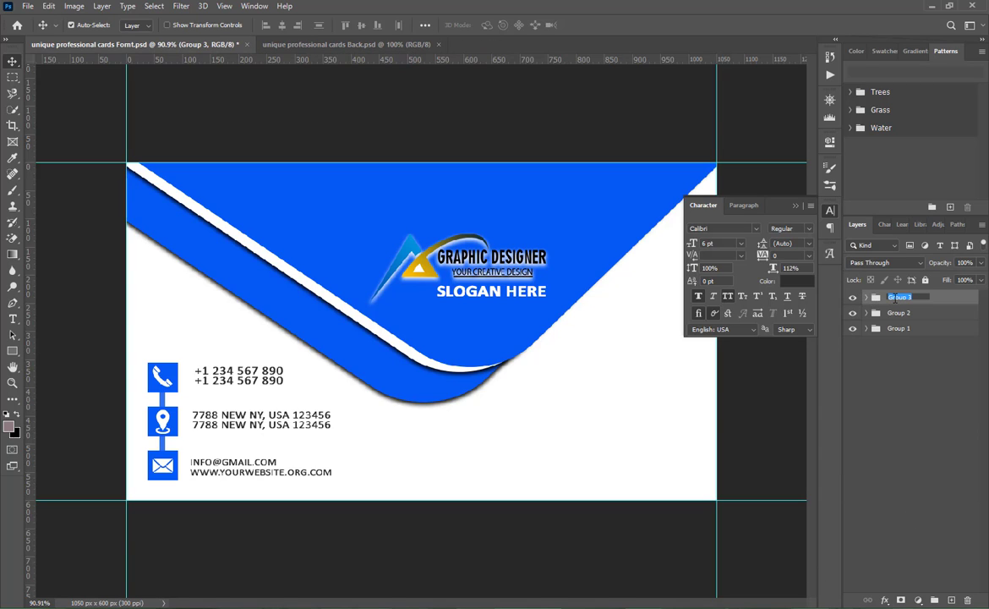
type("FNFO")
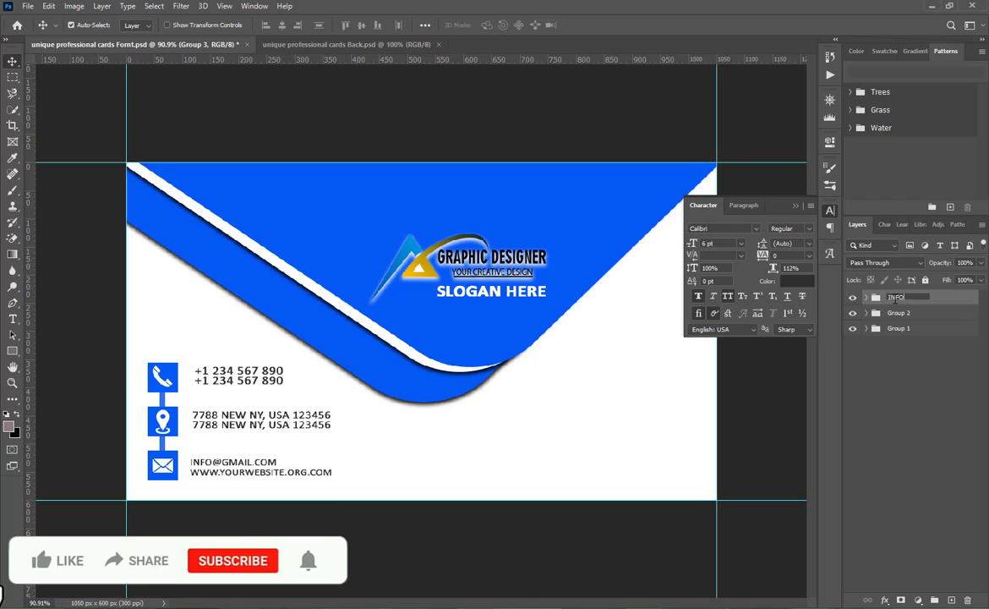
left_click(923, 407)
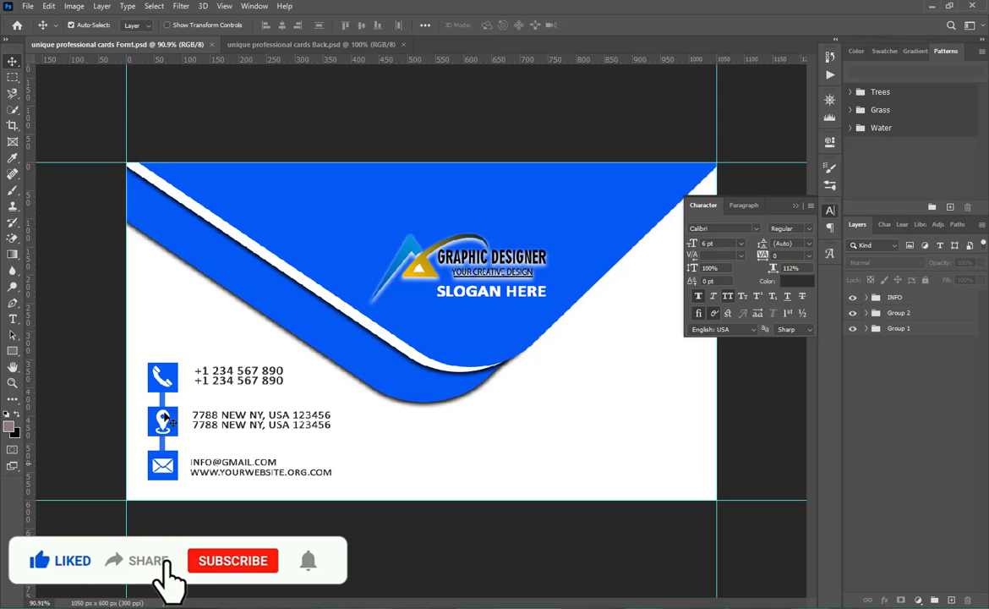
- Draw a vertical rectangle about 7 px wide and 171 px high beneath the curve's tip and fill it with the card's blue
key("u")
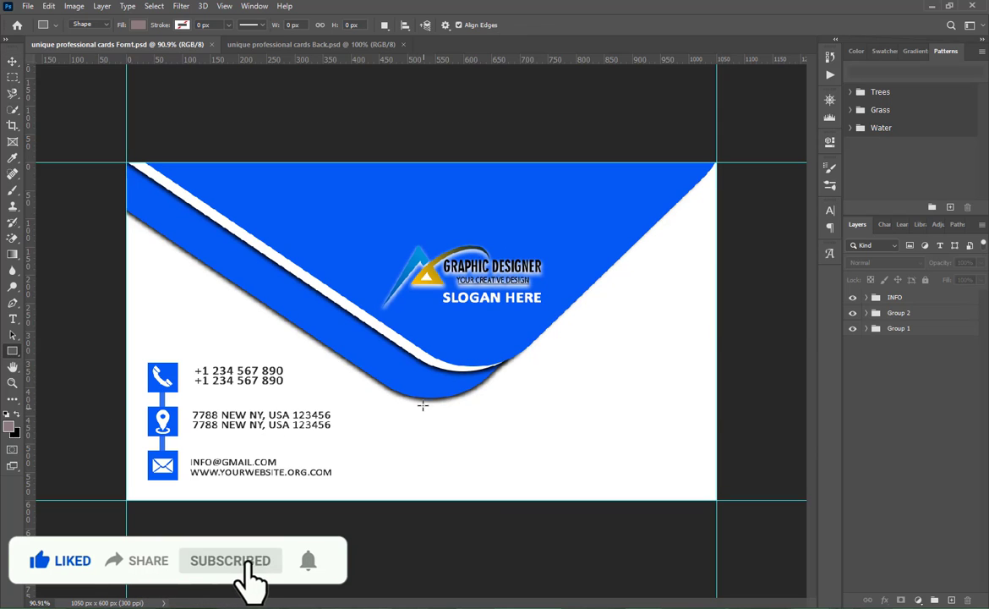
left_click_drag(422, 403, 425, 494)
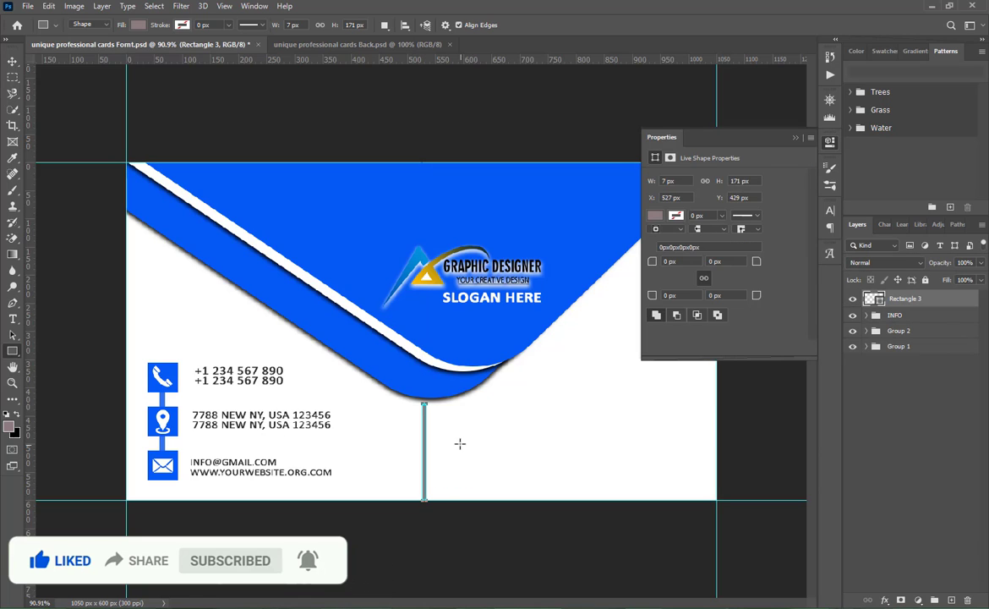
left_click(655, 217)
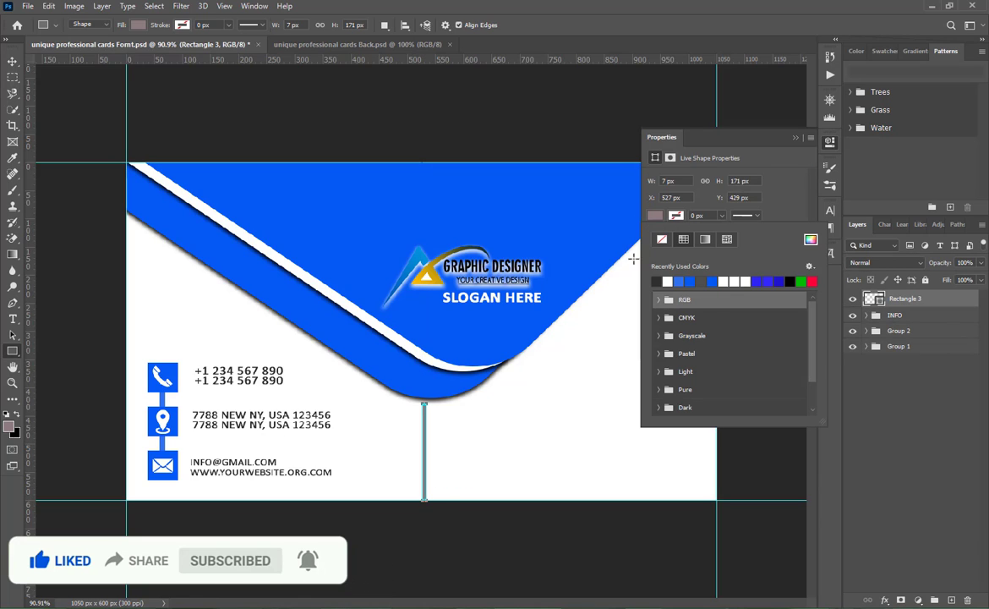
left_click(688, 280)
left_click(790, 138)
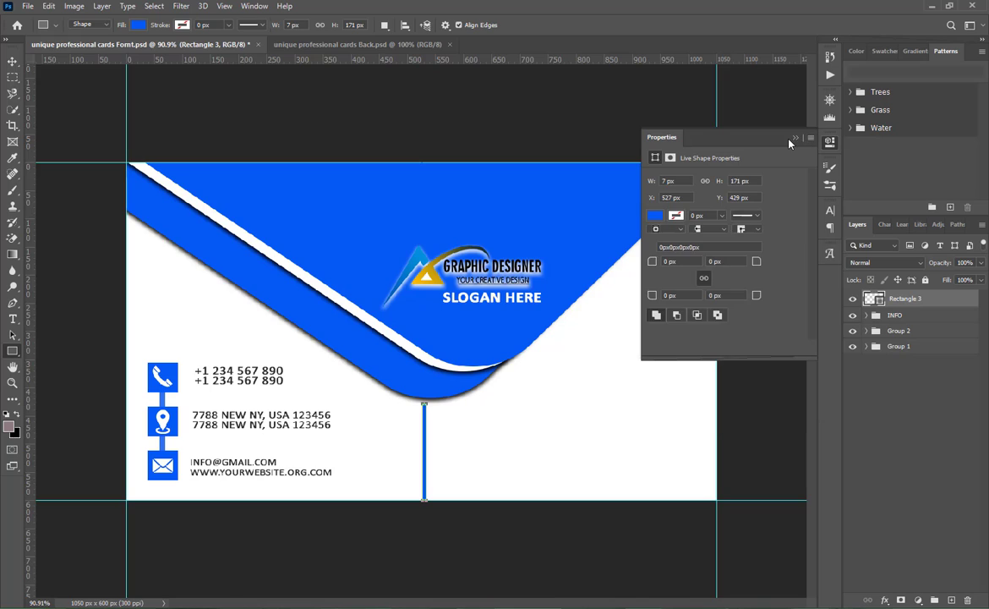
left_click(797, 138)
- Nudge the blue vertical divider slightly up, off the card's lower edge
left_click(864, 443)
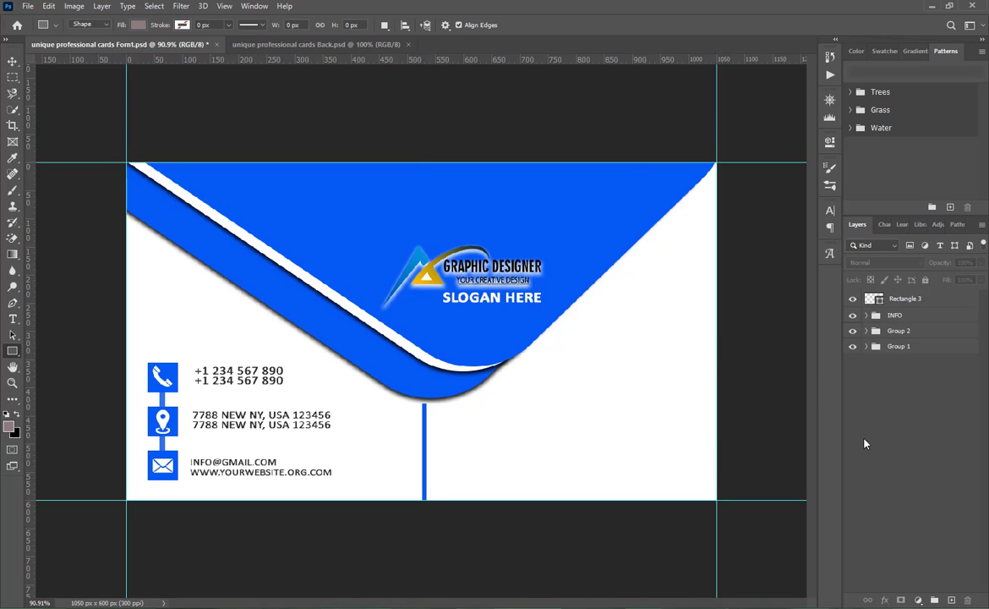
left_click(904, 304)
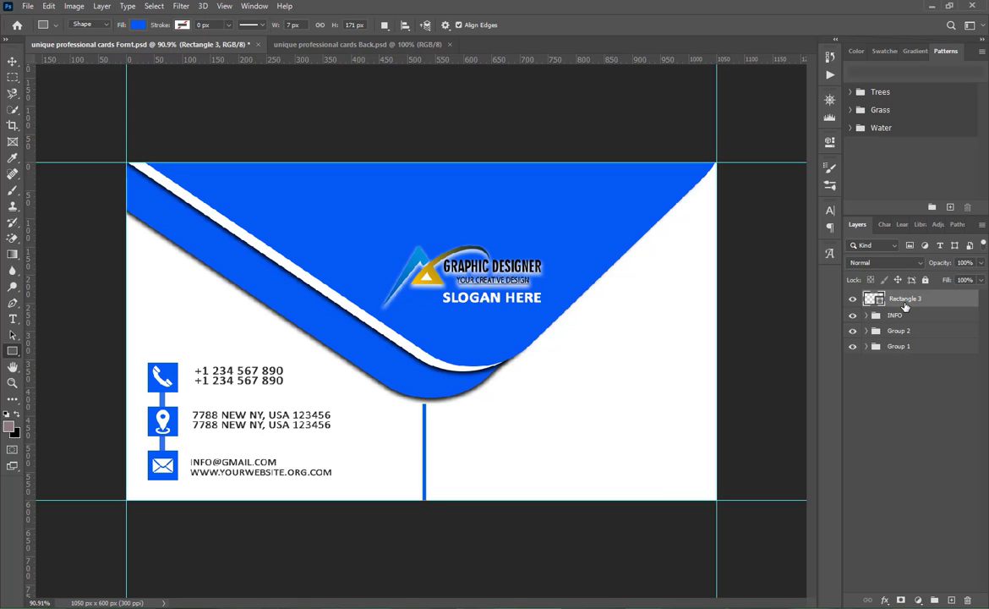
key("v")
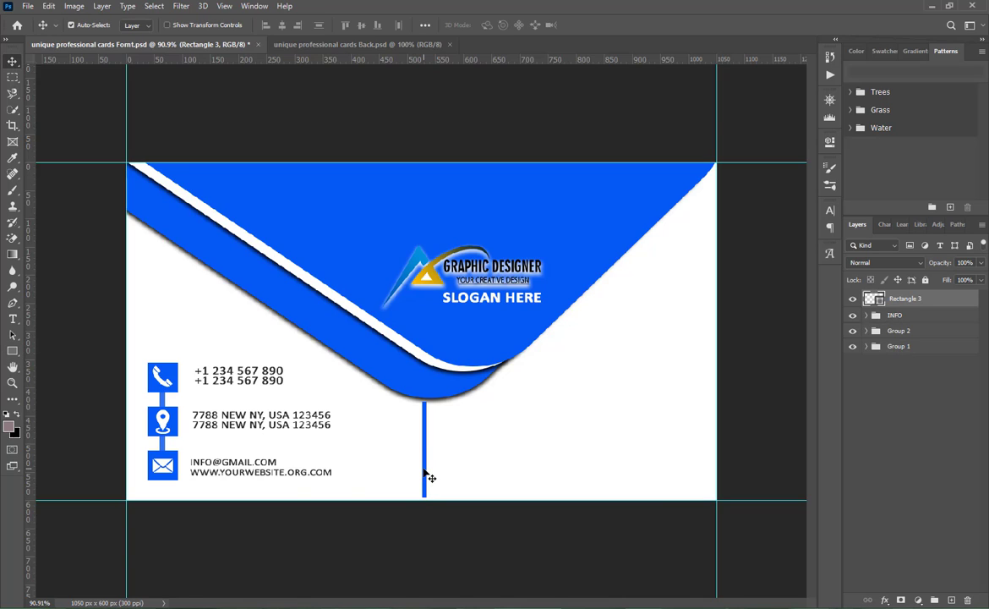
- Add the text "YOUR NAME" in the white area to the right of the vertical divider
left_click(13, 318)
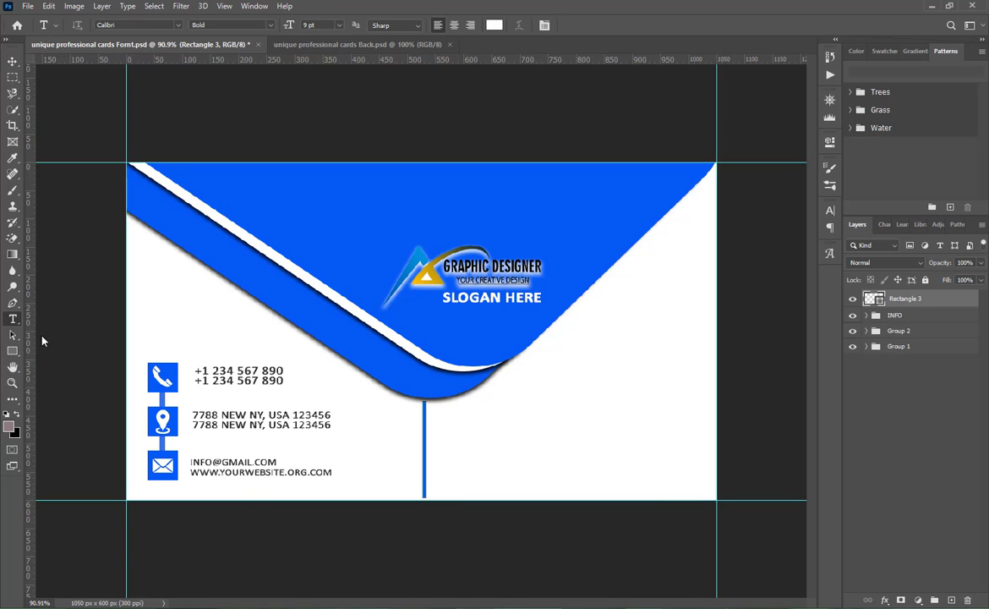
left_click(535, 425)
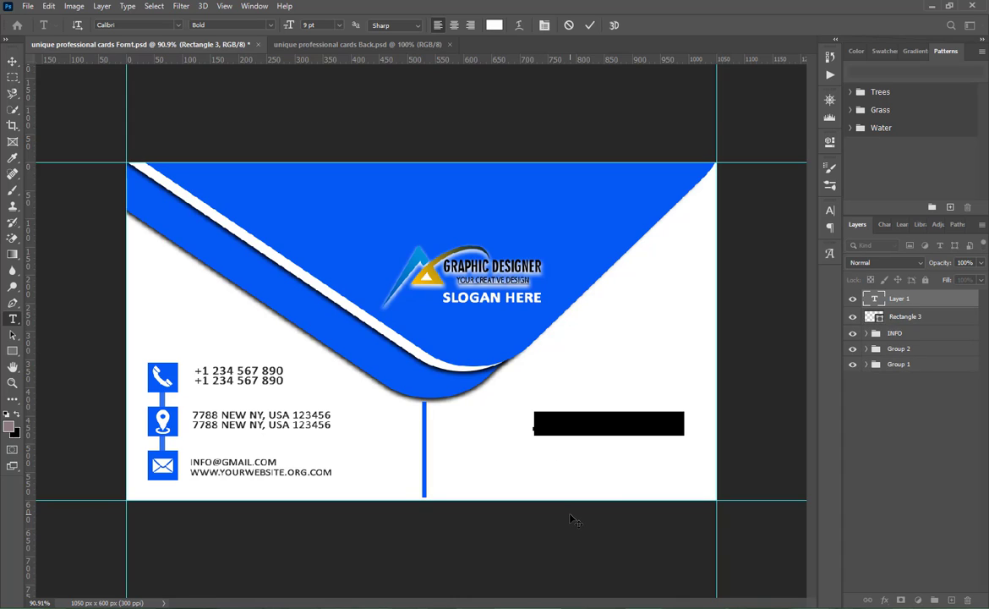
type("YOUR N")
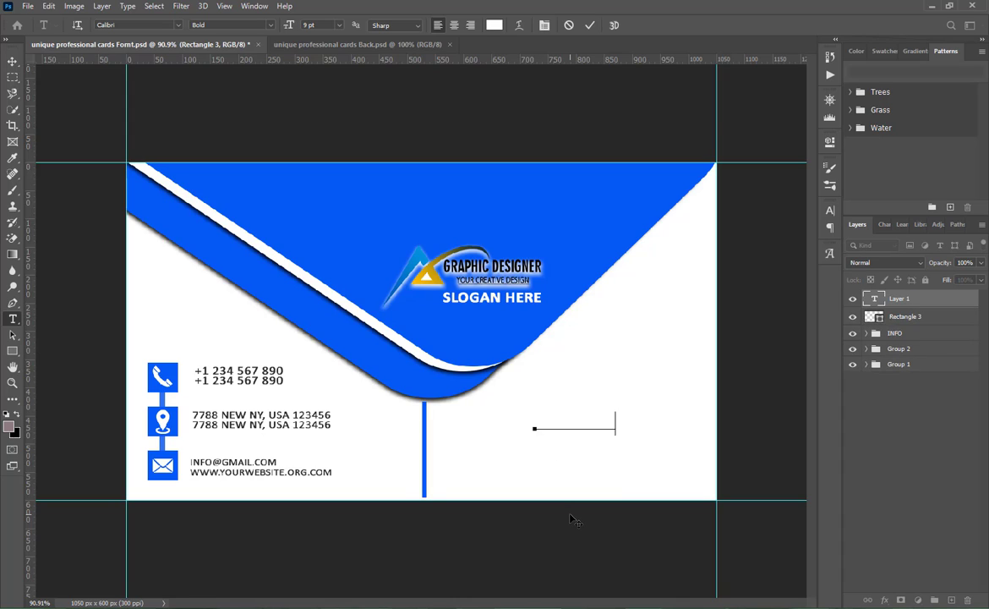
type("AME")
- Recolor the whole YOUR NAME text with the blue sampled from the address icon and commit it
key("ctrl+a")
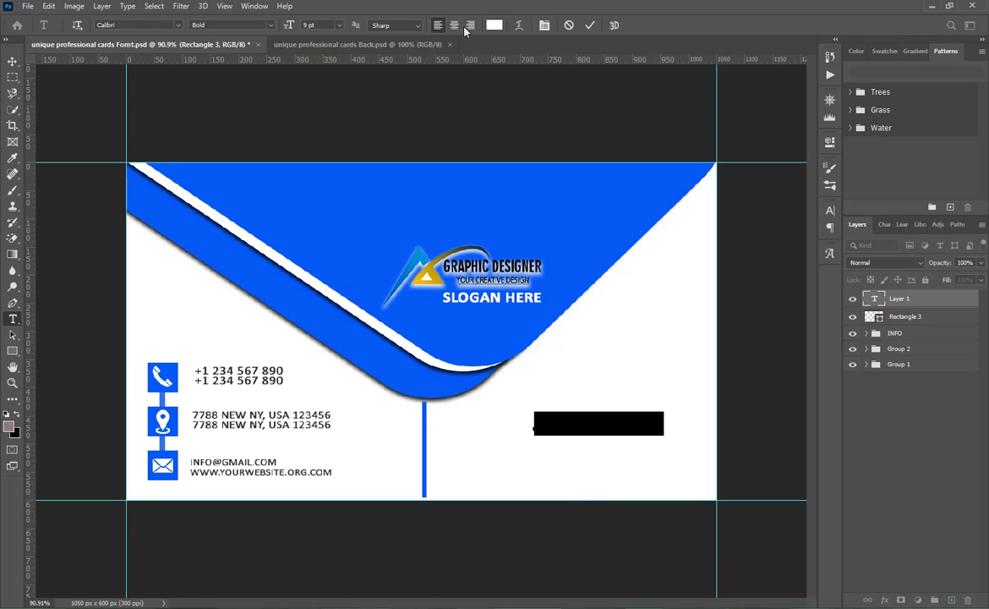
left_click(494, 24)
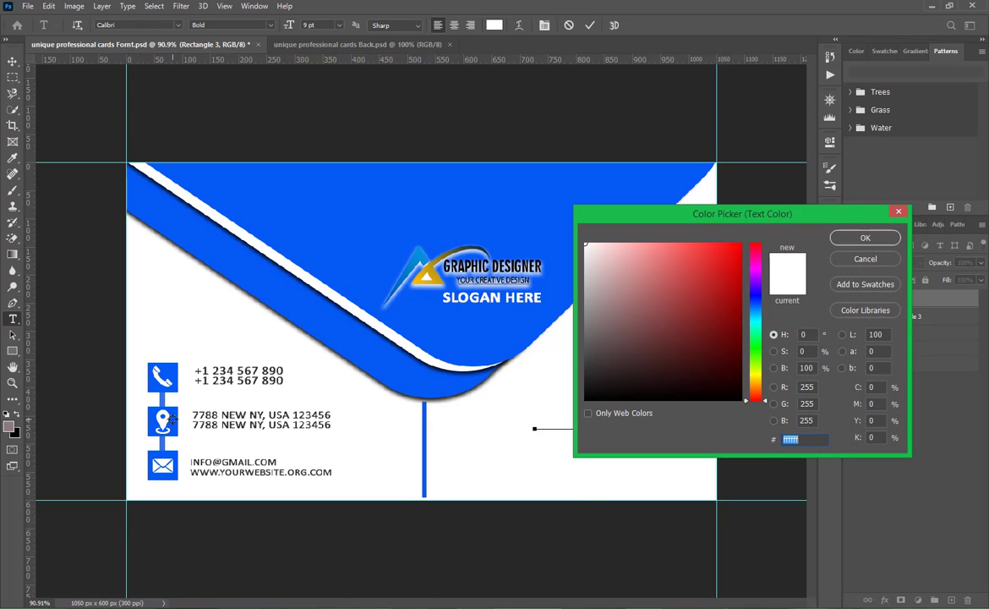
left_click(173, 419)
left_click(836, 242)
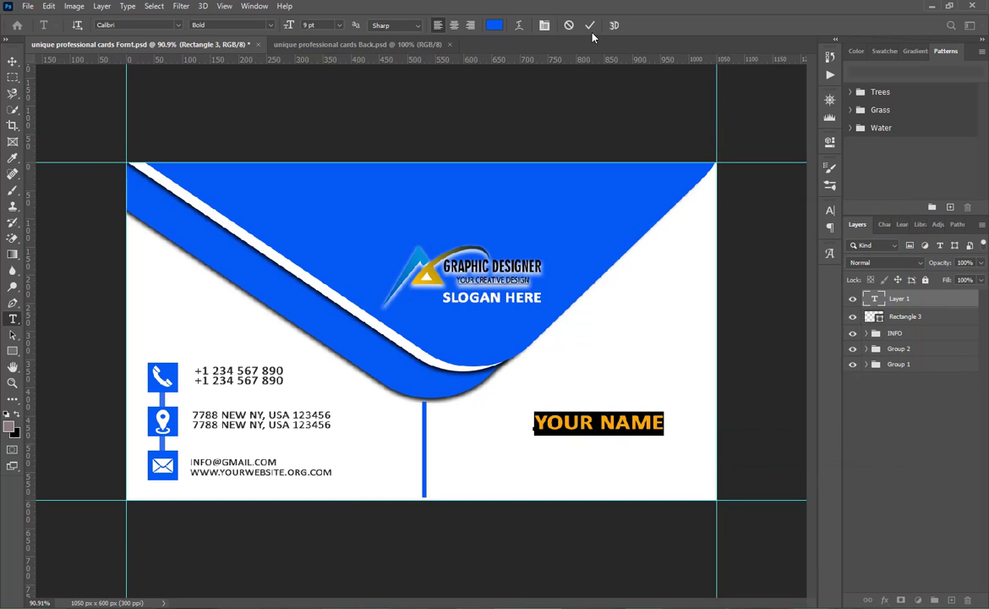
left_click(589, 25)
- Move the YOUR NAME text closer to the divider and scale it up proportionally to about 137%
key("ctrl+t")
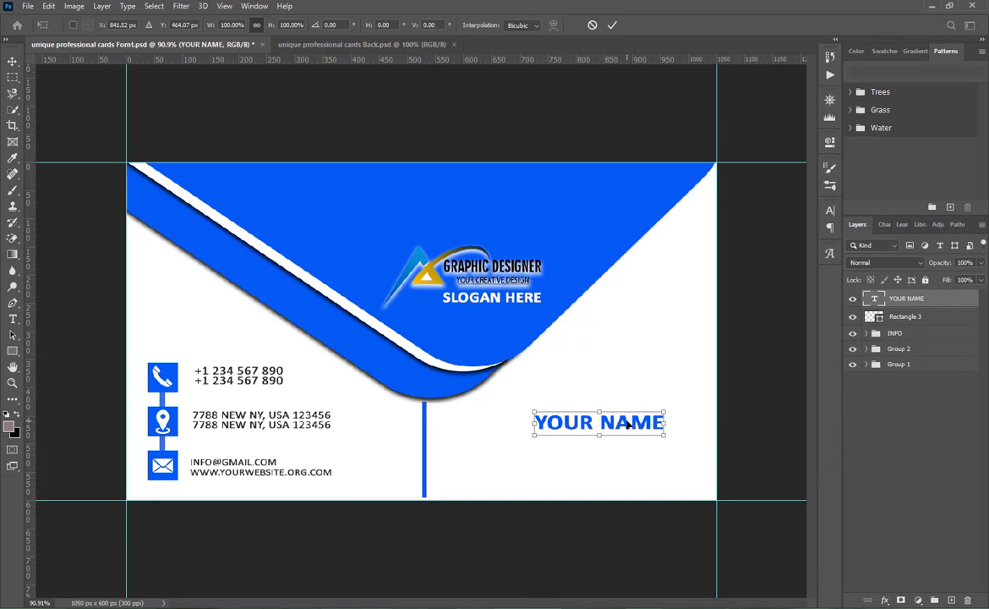
left_click_drag(627, 425, 571, 423)
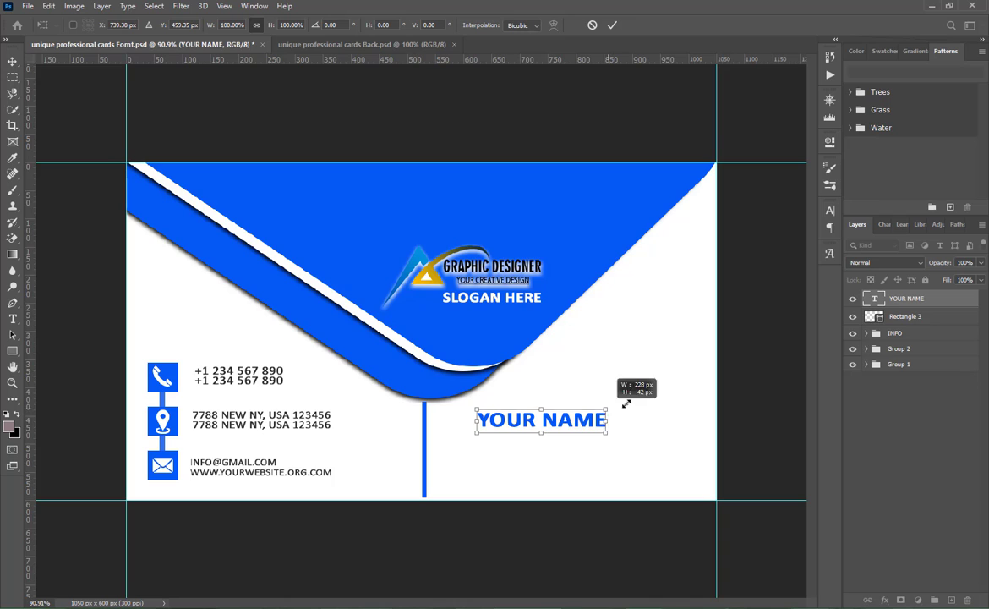
left_click_drag(627, 404, 655, 397)
left_click(612, 25)
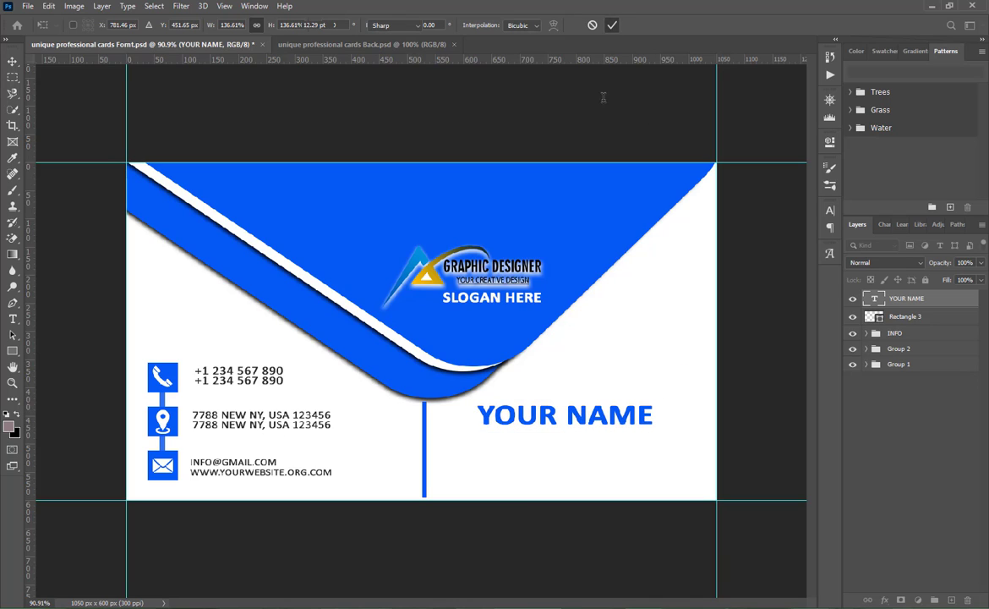
- Duplicate the YOUR NAME text just below the original and insert "YOUR POSITON" at the start of the copy
key("v")
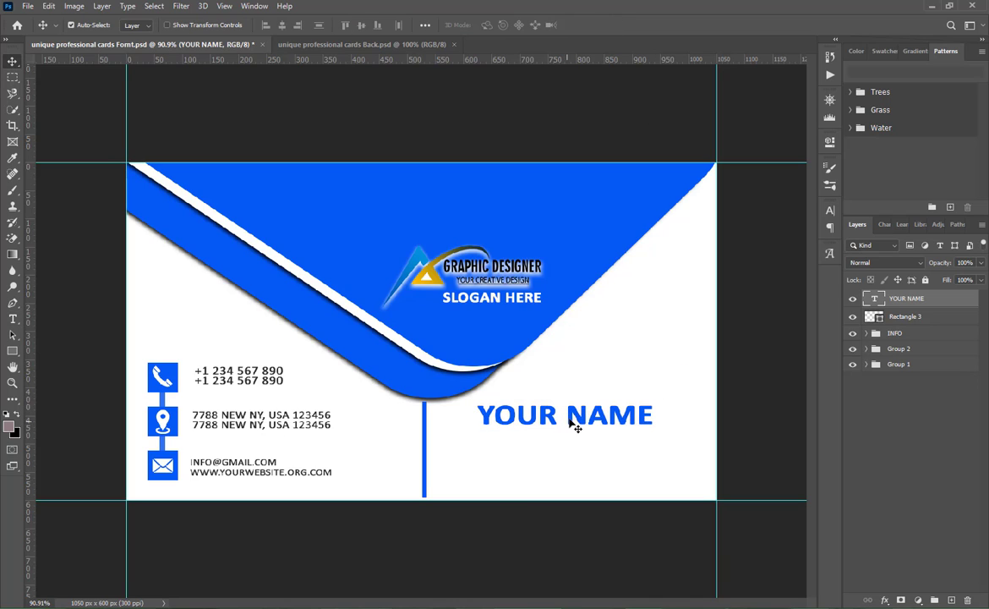
left_click_drag(574, 420, 573, 439)
key("t")
left_click(573, 438)
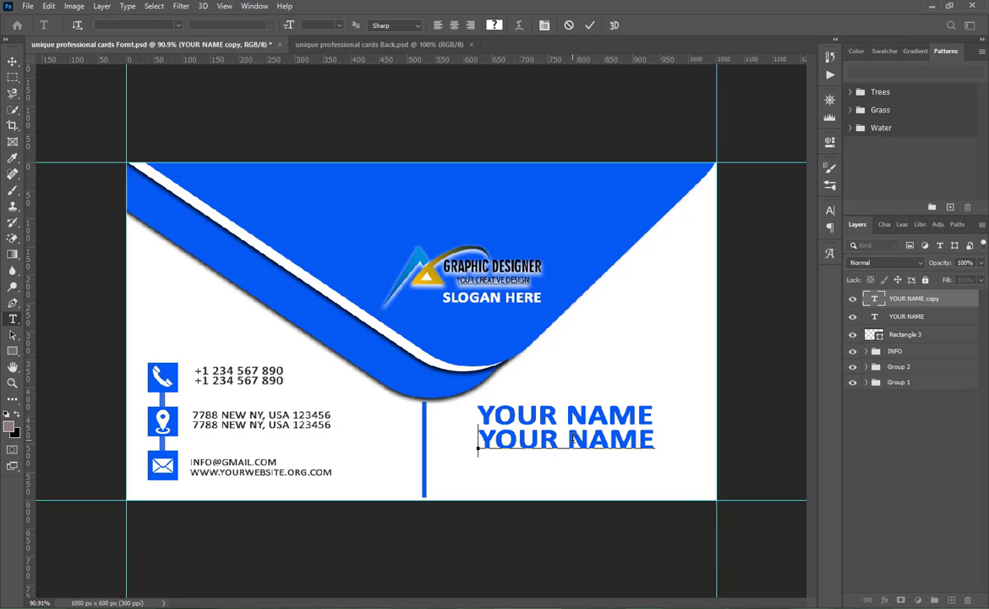
type("YOUR ")
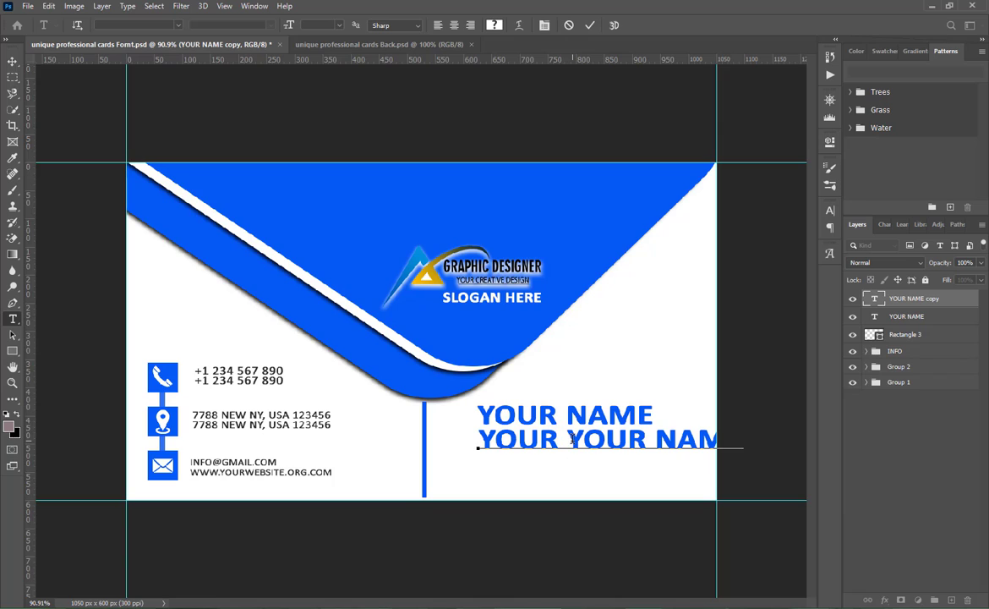
type("POS")
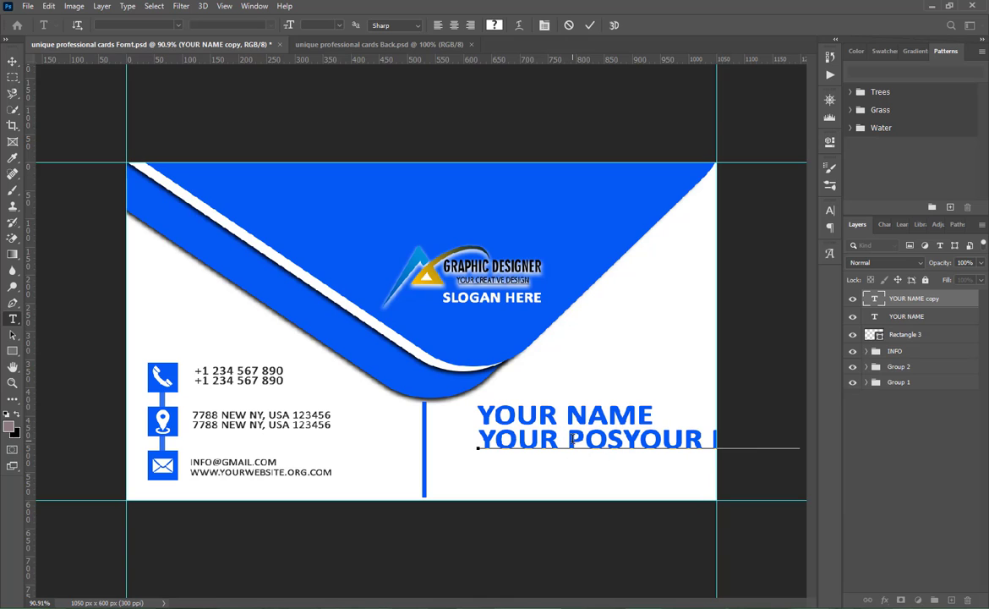
type("ITON")
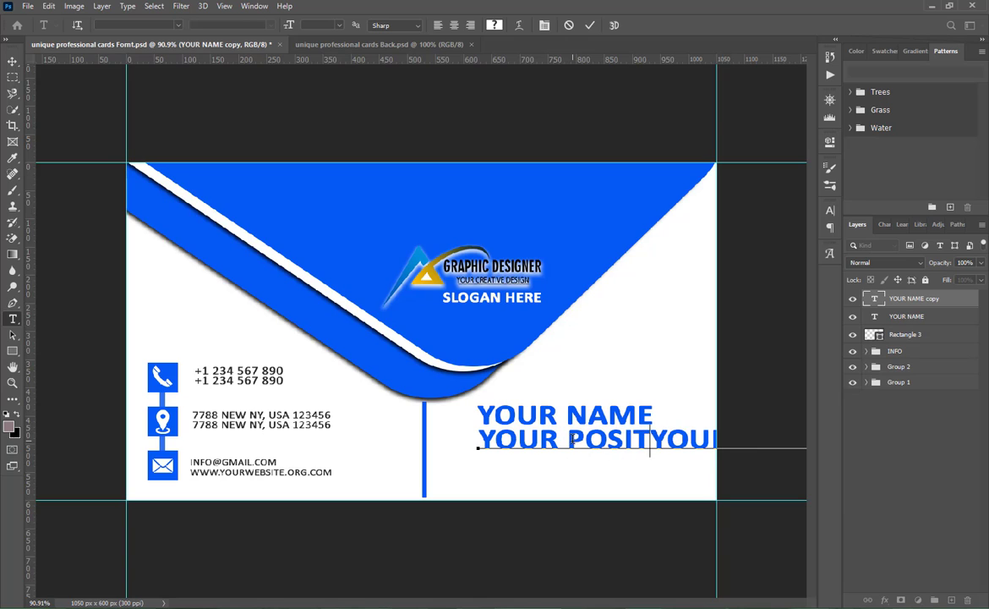
- Recolor the whole copied text line with the gray 8e8e8e sampled from the website address text and commit it
key("ctrl+a")
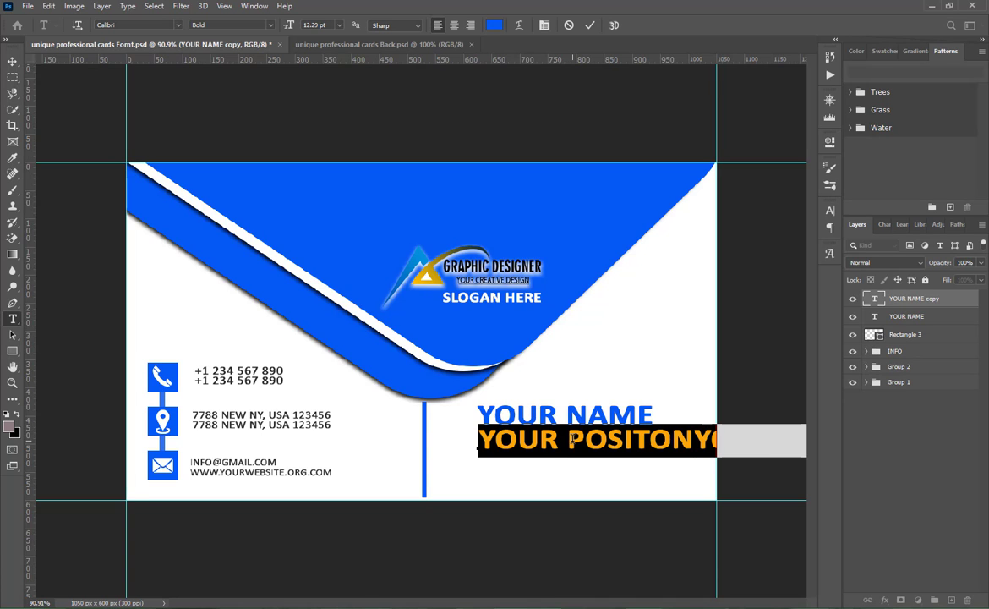
left_click(494, 25)
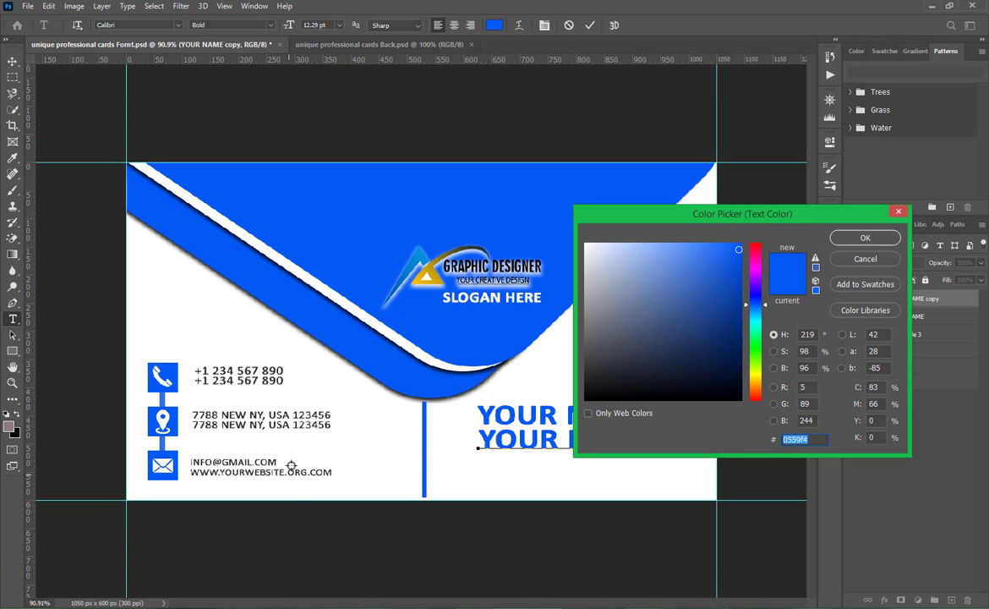
left_click(298, 473)
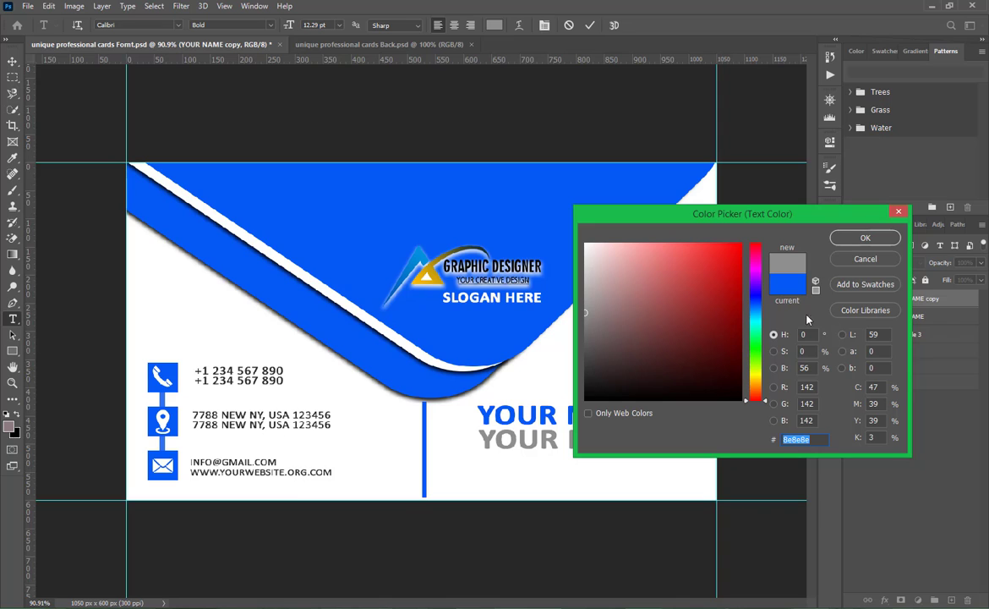
left_click(851, 240)
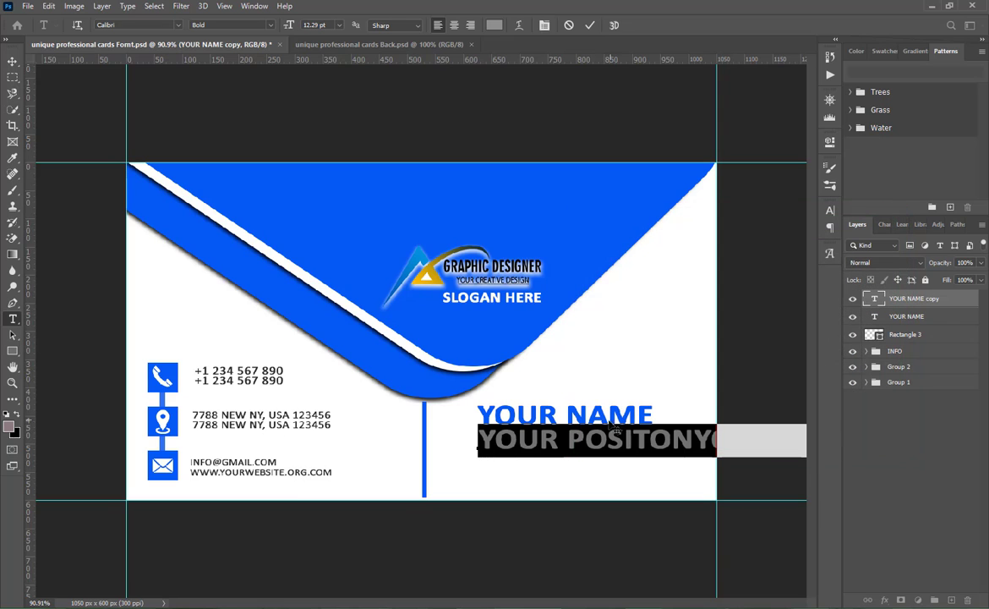
left_click(589, 24)
- Scale the gray position text down proportionally to slightly wider than YOUR NAME and center it beneath the name
key("ctrl+t")
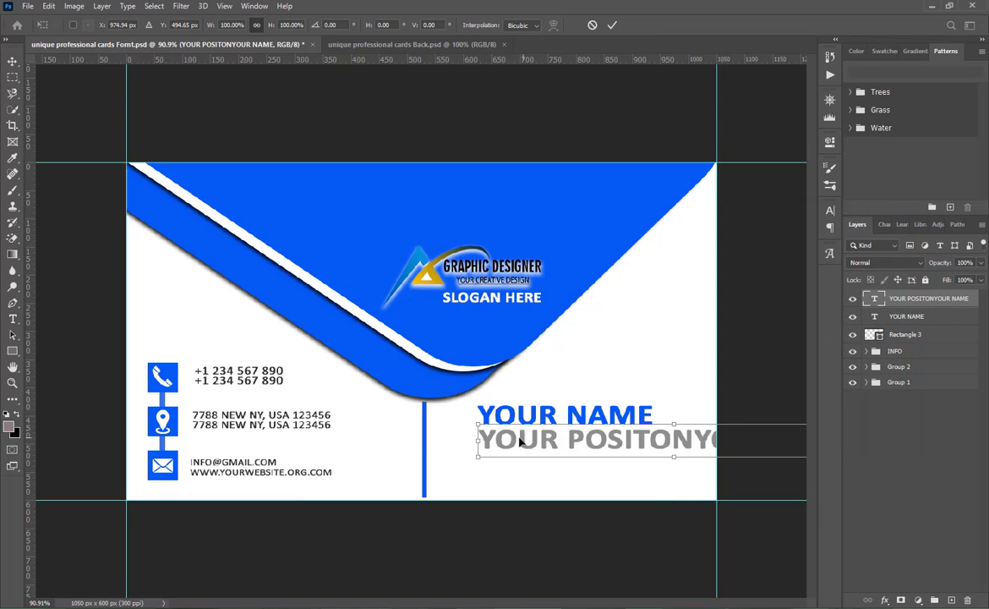
left_click_drag(477, 456, 519, 434)
left_click_drag(521, 437, 518, 437)
left_click(612, 24)
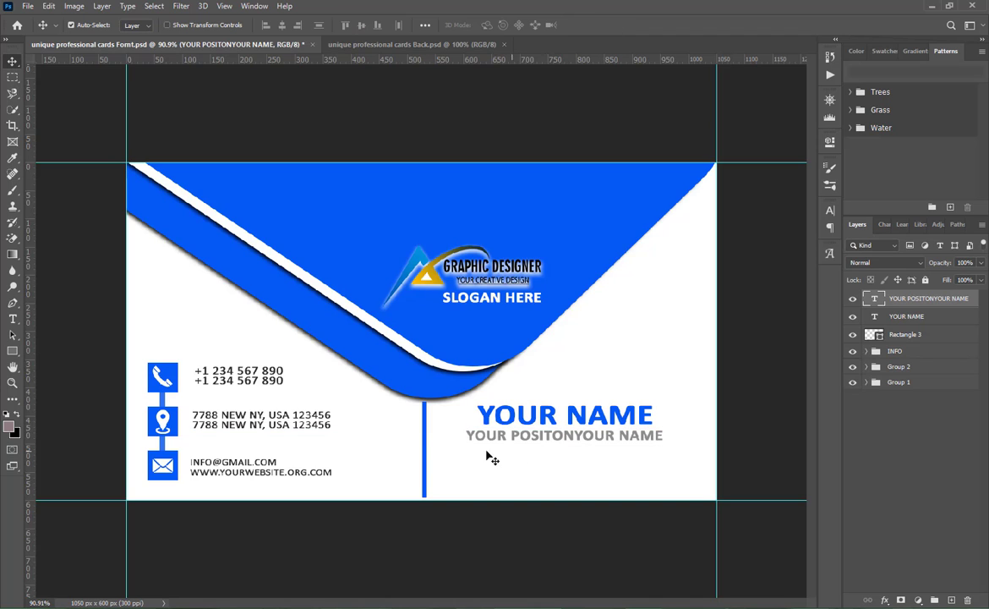
- Draw a thin rectangle about 303 by 2 px as an underline below YOUR NAME and fill it with the name's recently used blue
left_click(12, 351)
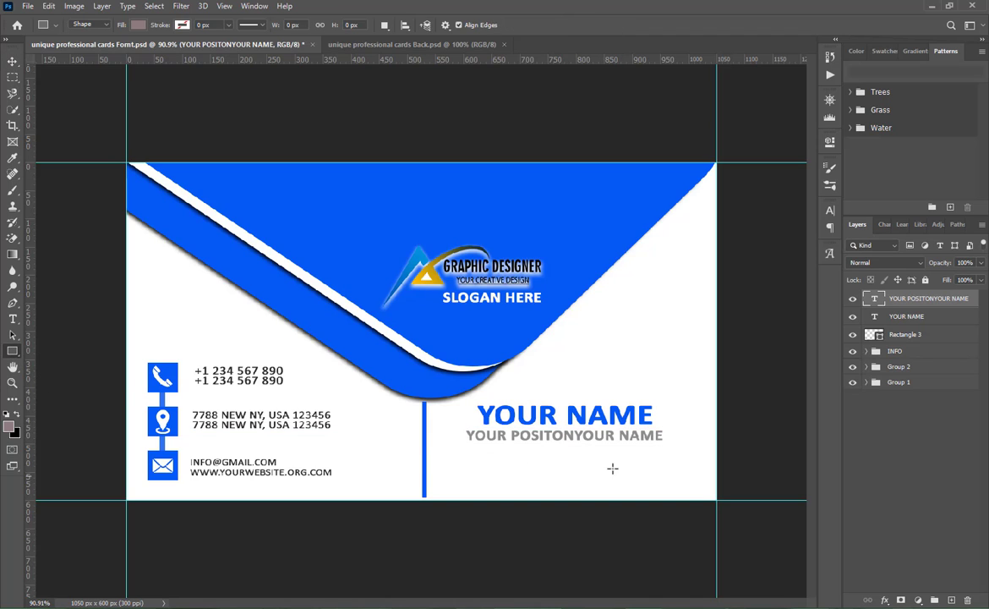
scroll(642, 408, "up", 5)
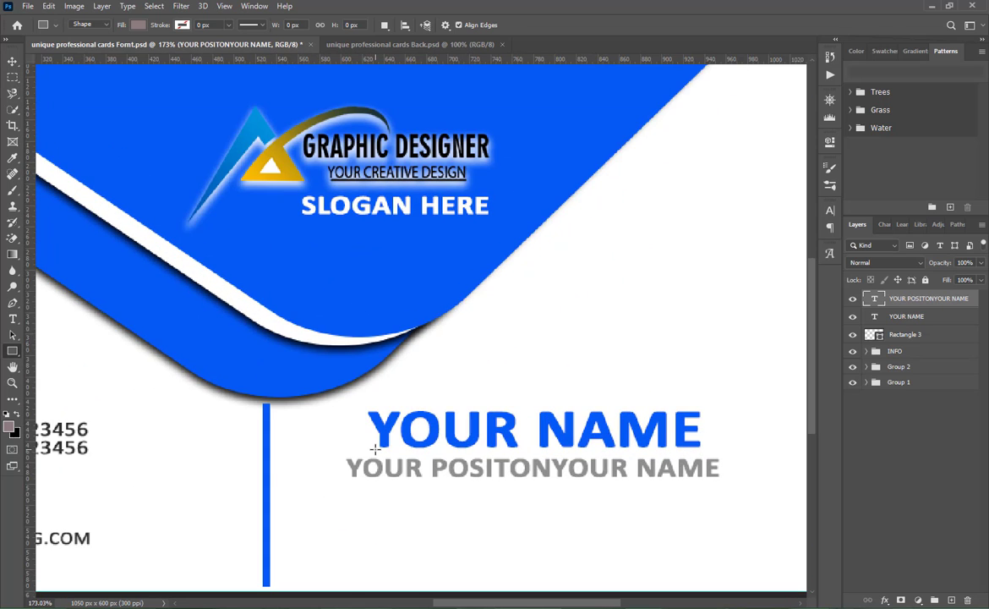
left_click_drag(376, 449, 699, 449)
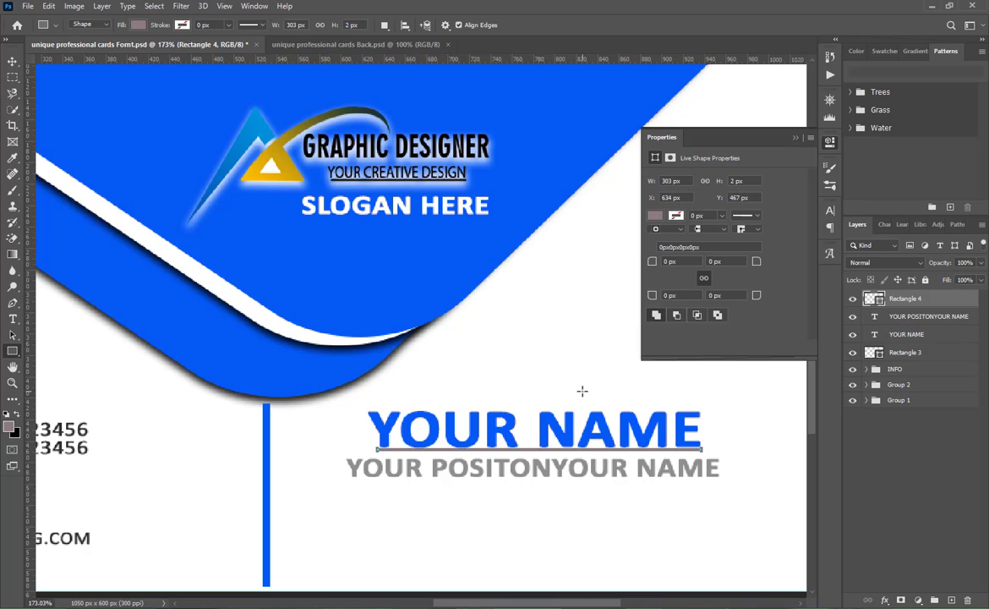
left_click(656, 216)
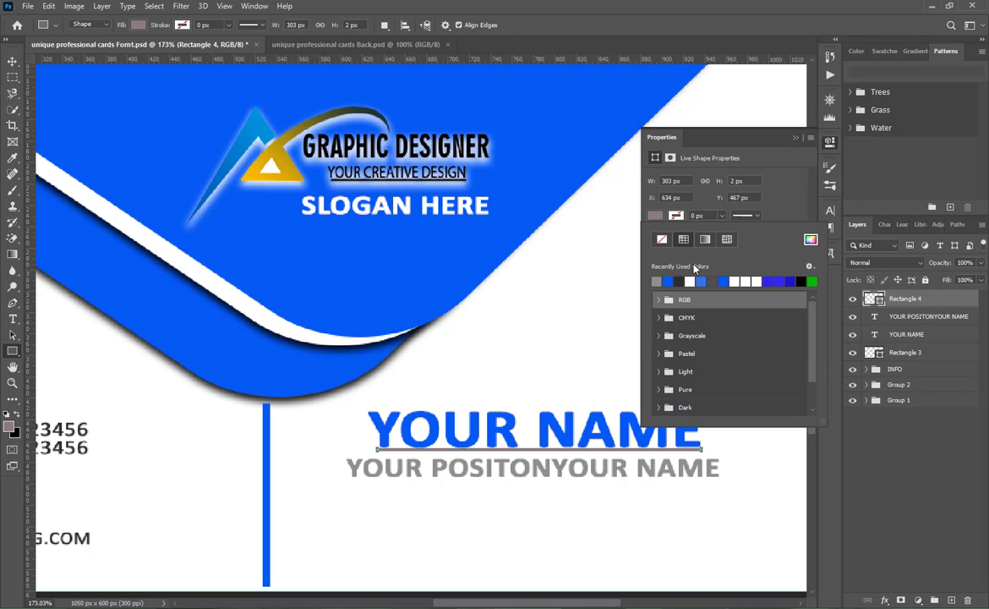
left_click(701, 280)
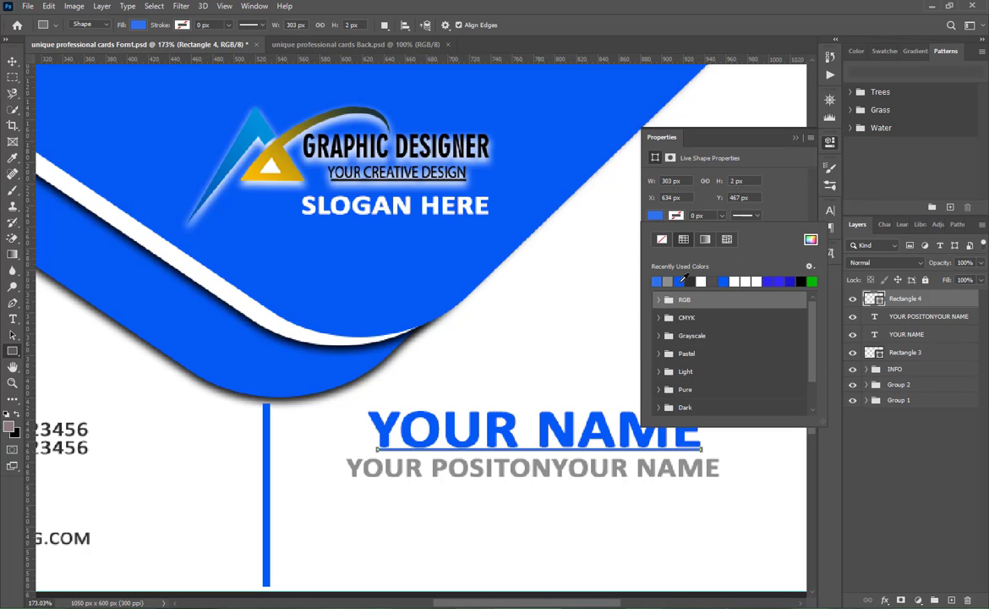
left_click(678, 280)
left_click(796, 137)
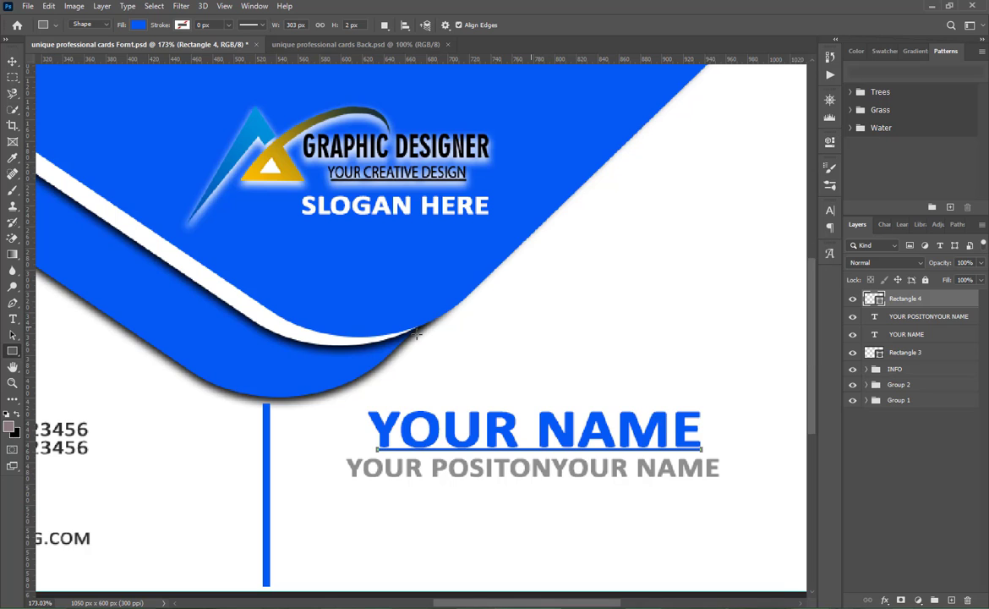
- Nudge the blue underline slightly down, away from the YOUR NAME letters
left_click(5, 66)
key("ctrl+0")
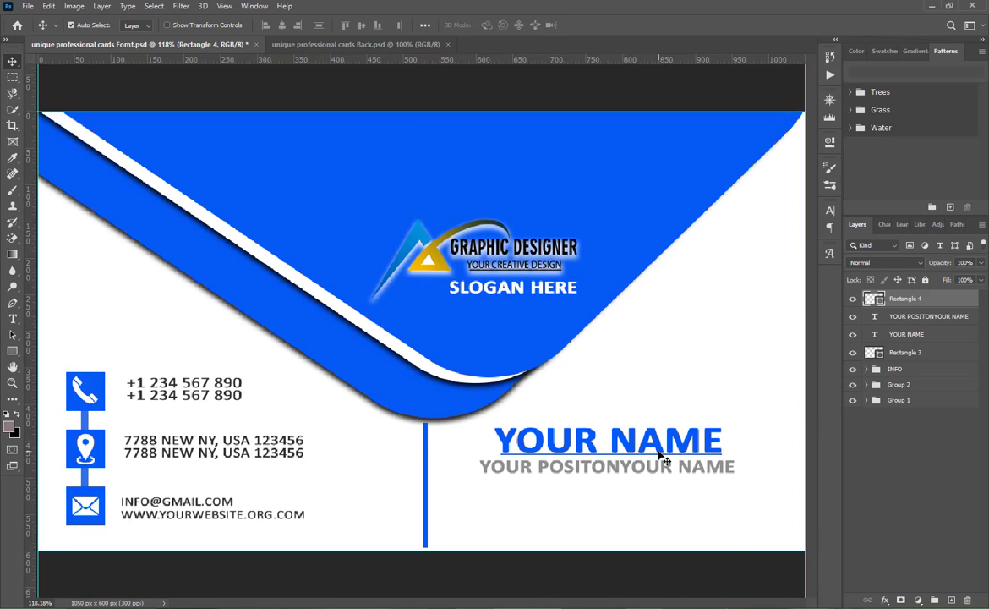
key("ctrl+minus")
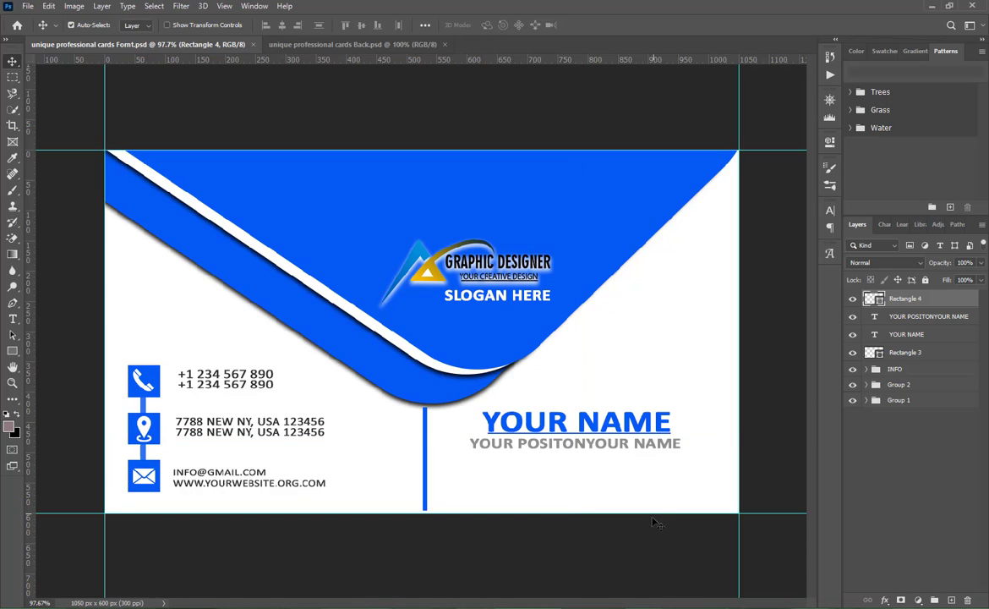
key("Down")
key("Down")
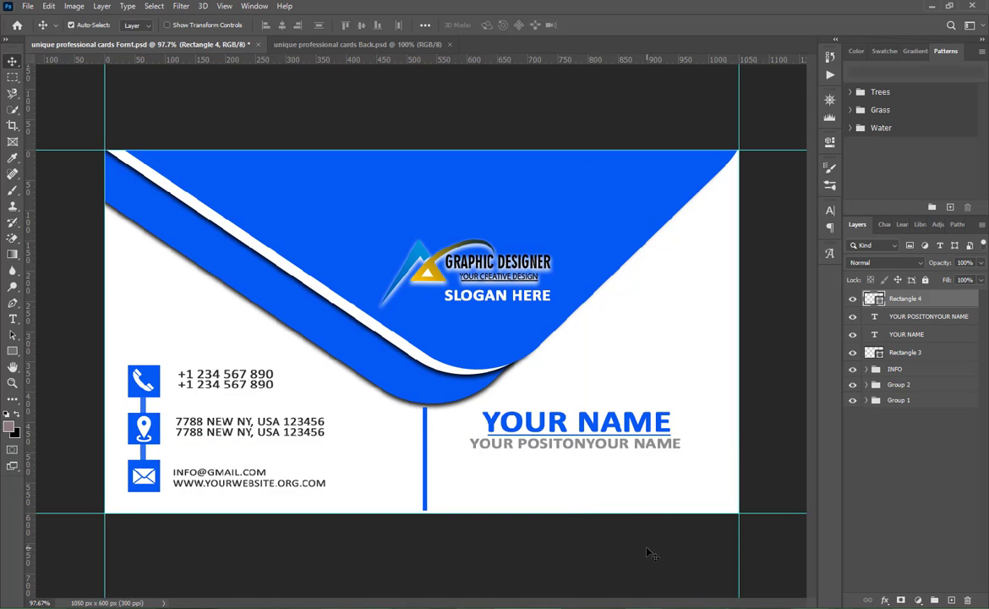
- Align the underline, the position text and the YOUR NAME text on their horizontal centers
left_click(906, 334)
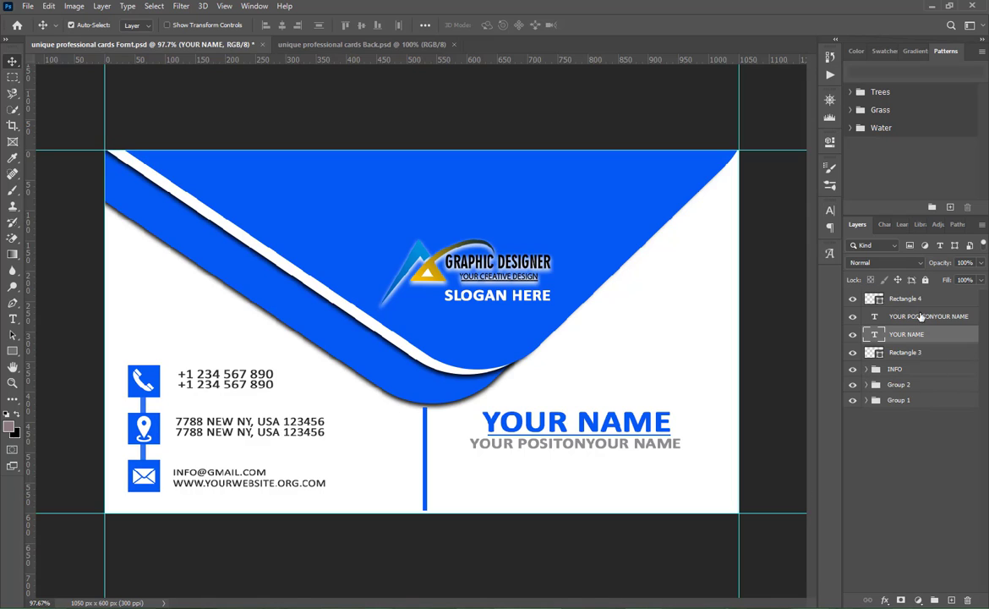
left_click(909, 302, "shift")
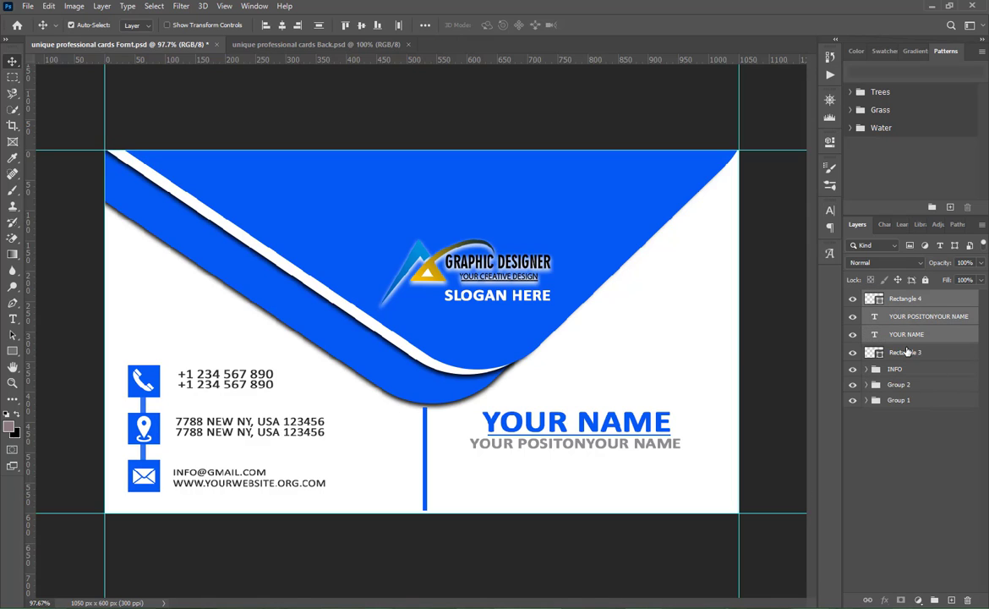
left_click(286, 25)
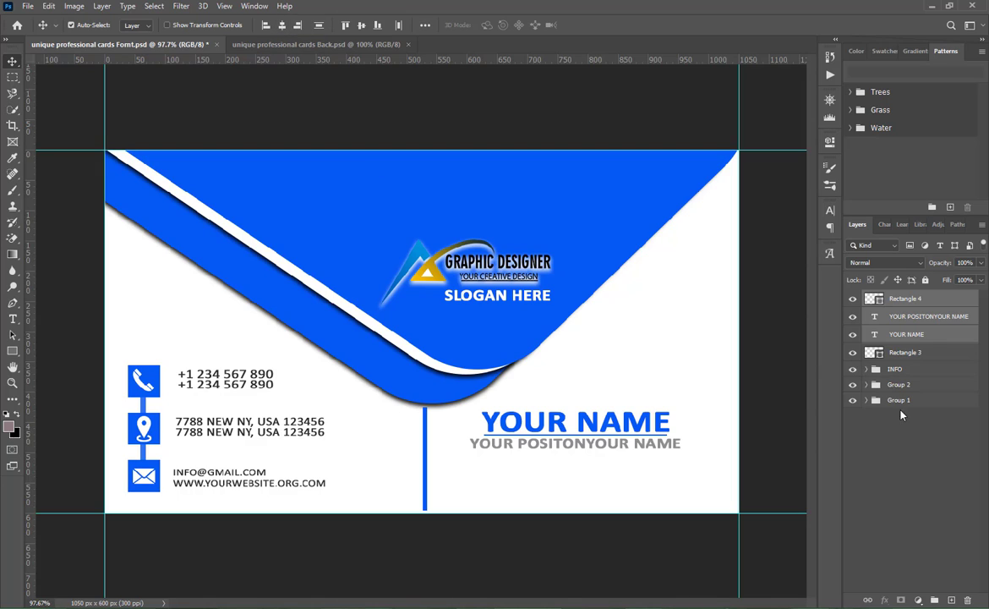
left_click(916, 509)
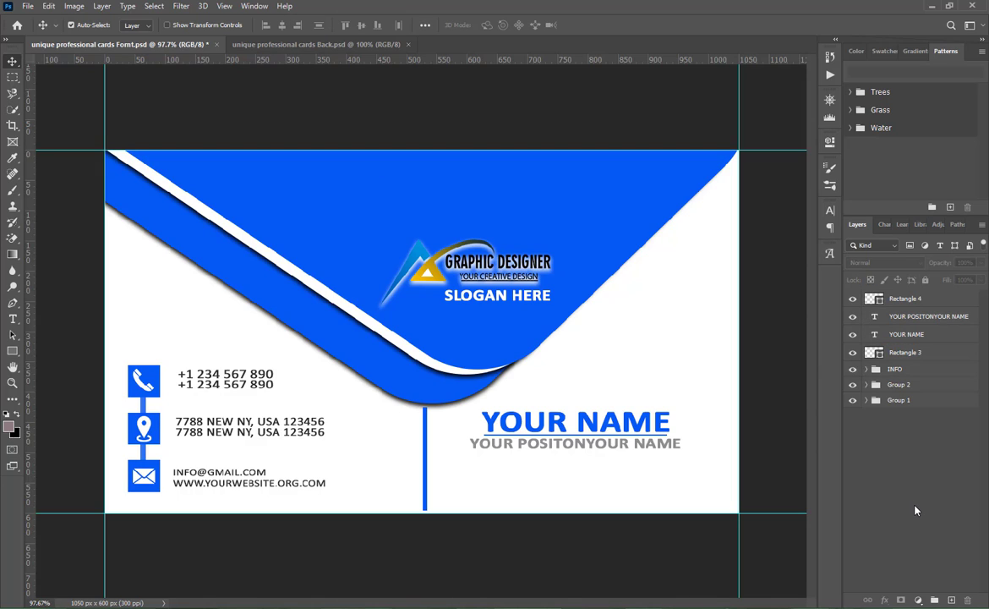
- Nudge the YOUR NAME text slightly to the left and deselect its layer
left_click(897, 334)
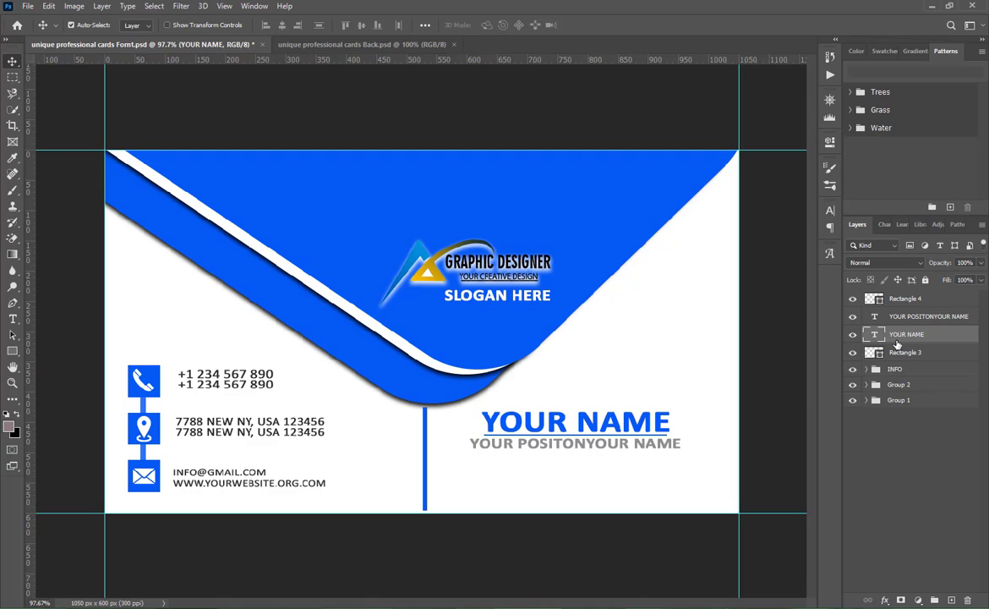
key("Left")
key("Left")
key("Left")
key("Left")
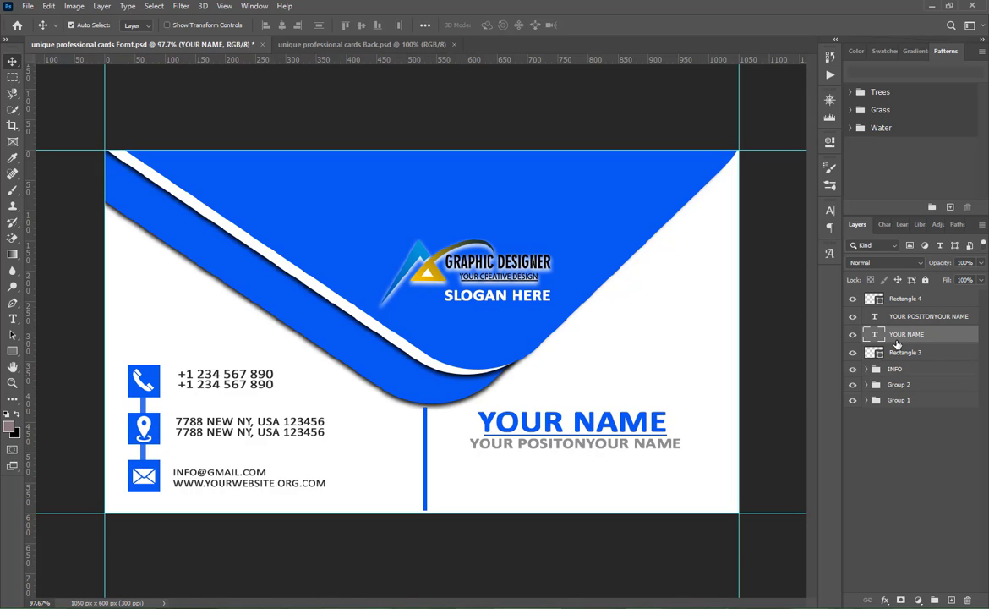
left_click(889, 436)
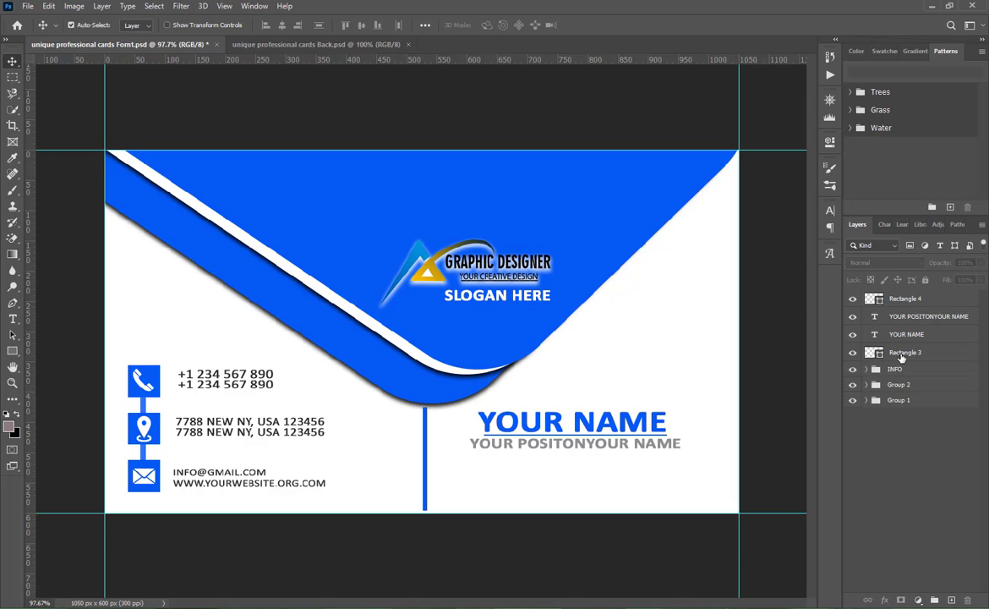
- Group the vertical divider, name, position text and underline layers together, and save the document
left_click(899, 355)
left_click(910, 299, "shift")
key("ctrl+g")
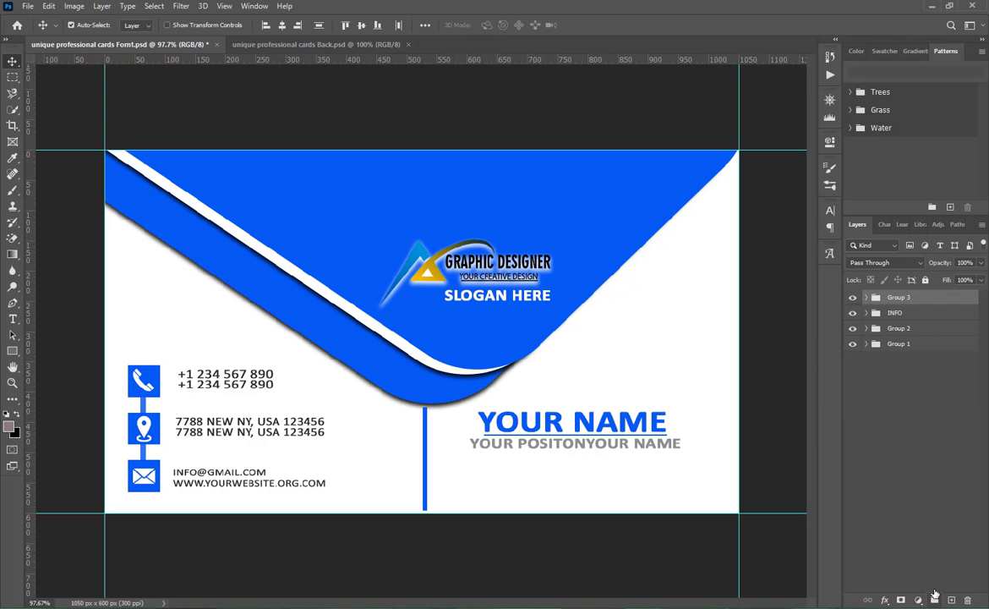
key("ctrl+s")
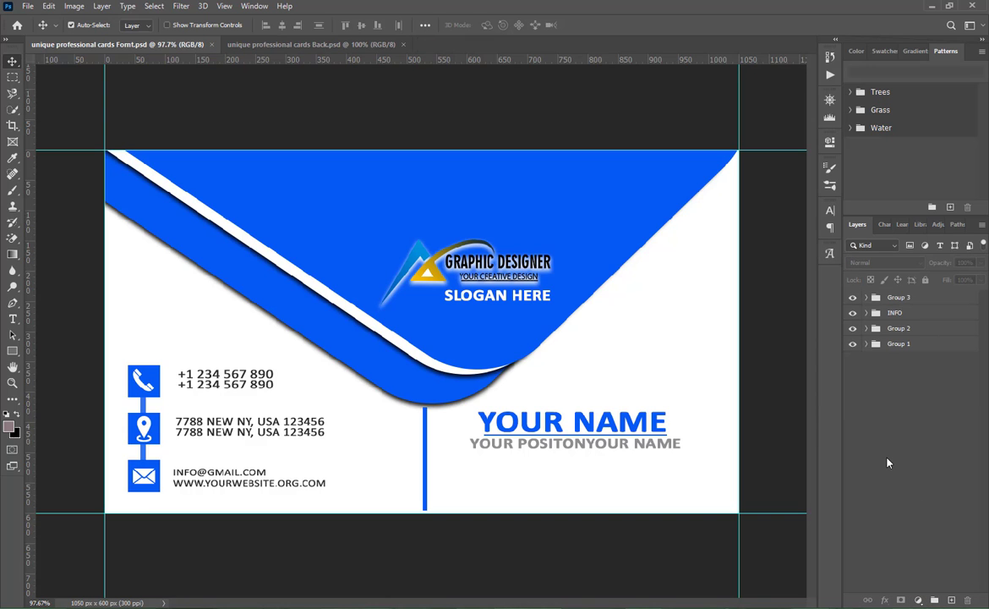